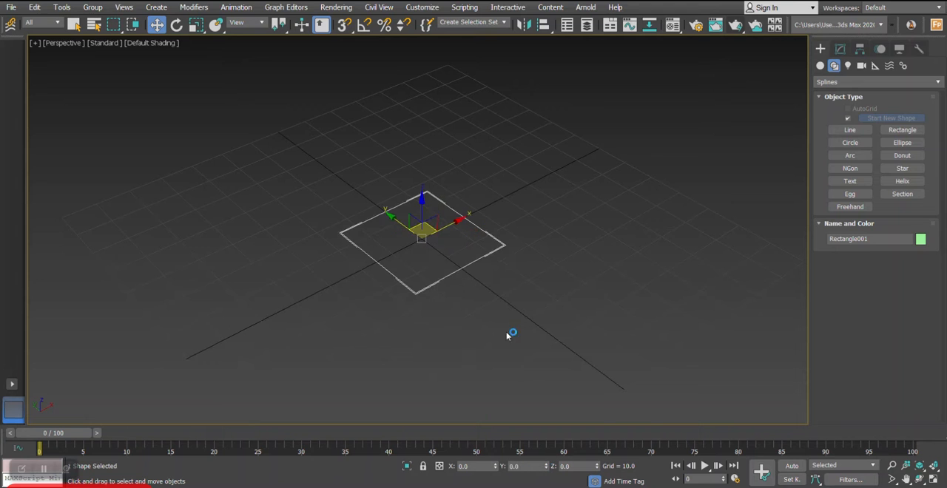
- Round the rectangle's corners with a corner radius of 5.25
{"action": "left_click", "coordinate": [841, 50]}
{"action": "scroll", "coordinate": [512, 275], "scroll_direction": "up", "scroll_amount": 5}
{"action": "middle_click_drag", "start_coordinate": [488, 285], "coordinate": [589, 227]}
{"action": "middle_click_drag", "start_coordinate": [516, 263], "coordinate": [521, 266]}
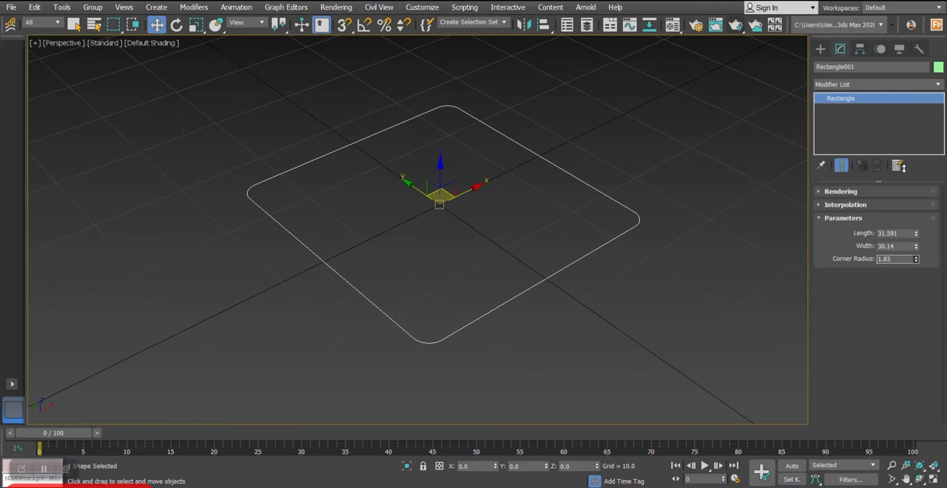
{"action": "left_click_drag", "start_coordinate": [875, 72], "coordinate": [861, 4]}
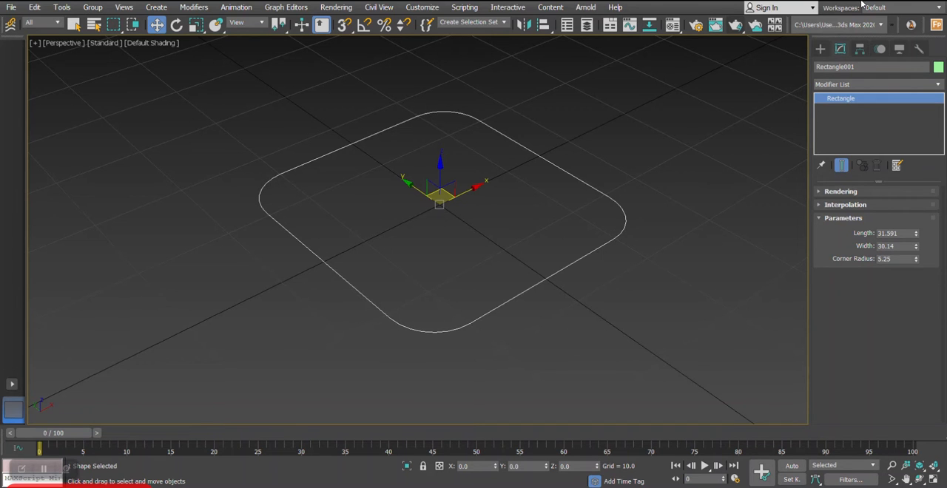
{"action": "scroll", "coordinate": [506, 205], "scroll_direction": "down", "scroll_amount": 3}
{"action": "middle_click_drag", "start_coordinate": [470, 250], "coordinate": [484, 233], "text": "alt"}
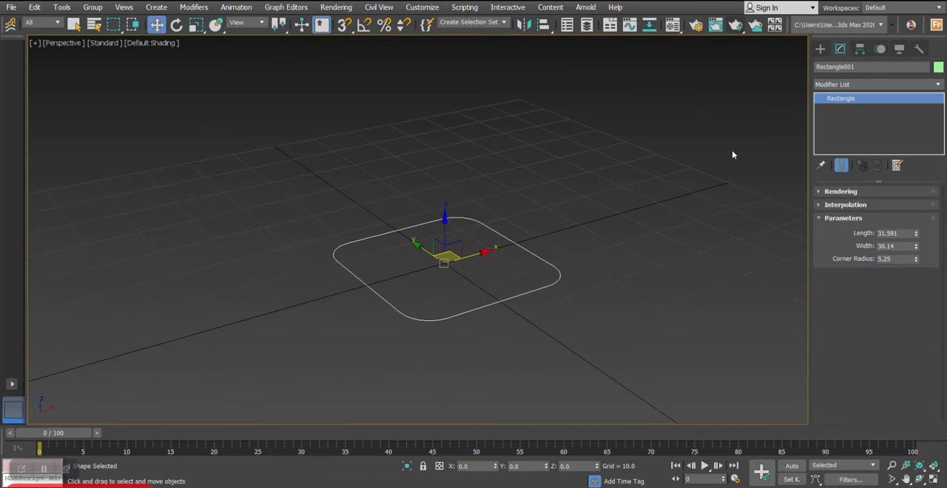
- Add an Extrude modifier to the rounded rectangle and set its amount to 40
{"action": "left_click", "coordinate": [850, 84]}
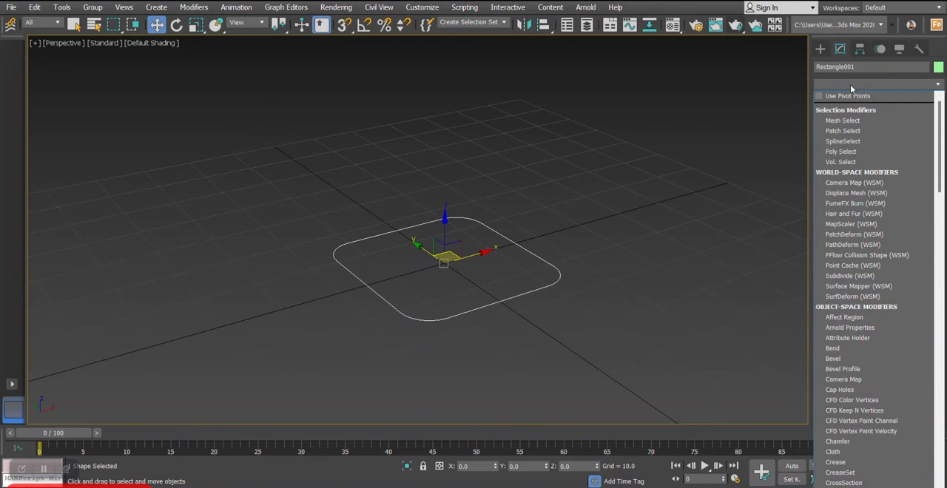
{"action": "type", "text": "e"}
{"action": "key", "text": "Return"}
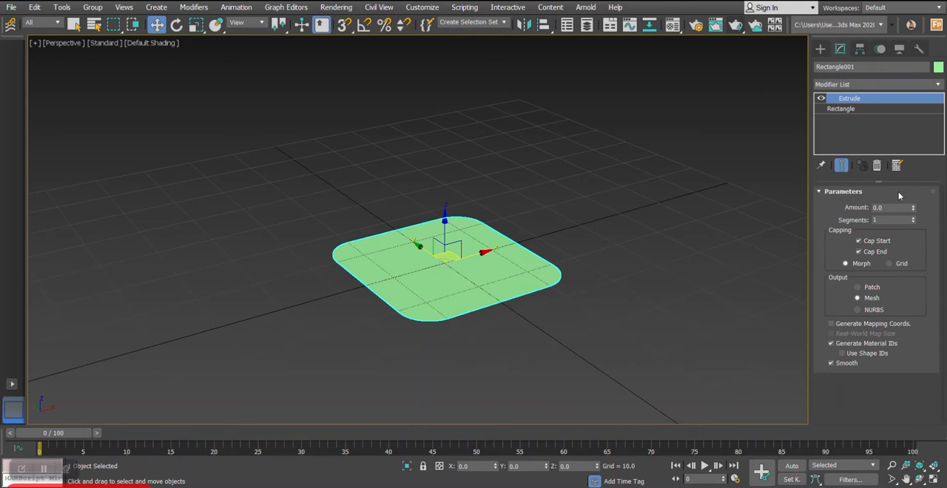
{"action": "left_click_drag", "start_coordinate": [915, 209], "coordinate": [901, 171]}
{"action": "middle_click_drag", "start_coordinate": [491, 159], "coordinate": [475, 211]}
{"action": "scroll", "coordinate": [475, 212], "scroll_direction": "down", "scroll_amount": 3}
{"action": "middle_click_drag", "start_coordinate": [475, 212], "coordinate": [491, 200], "text": "alt"}
{"action": "left_click_drag", "start_coordinate": [913, 211], "coordinate": [908, 197]}
{"action": "mouse_move", "coordinate": [614, 226]}
{"action": "middle_mouse_down", "text": "alt"}
{"action": "mouse_move", "coordinate": [625, 232]}
{"action": "mouse_move", "coordinate": [570, 233]}
{"action": "mouse_move", "coordinate": [564, 248]}
{"action": "mouse_move", "coordinate": [612, 222]}
{"action": "mouse_move", "coordinate": [625, 225]}
{"action": "middle_mouse_up", "text": "alt"}
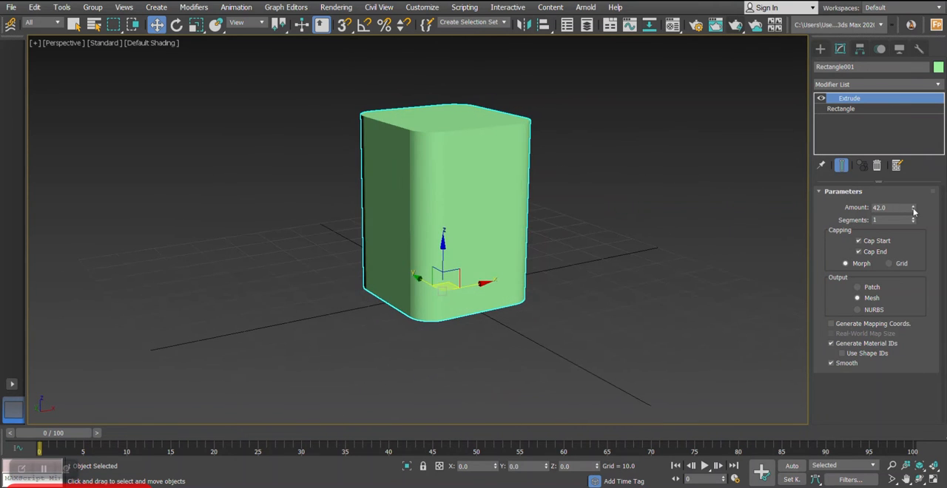
{"action": "left_click_drag", "start_coordinate": [914, 212], "coordinate": [914, 216]}
{"action": "mouse_move", "coordinate": [649, 225]}
{"action": "middle_mouse_down", "text": "alt"}
{"action": "mouse_move", "coordinate": [626, 224]}
{"action": "mouse_move", "coordinate": [653, 240]}
{"action": "middle_mouse_up", "text": "alt"}
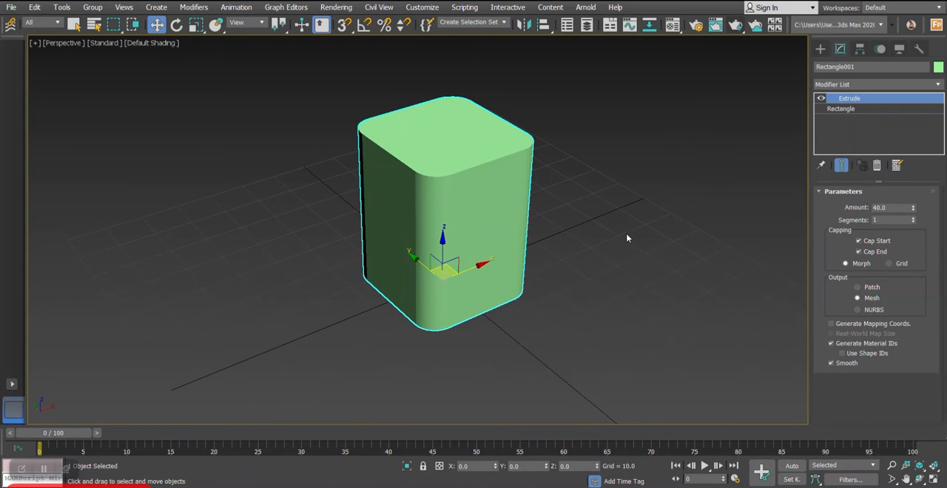
- Display the extruded block with Edged Faces in the perspective view
{"action": "left_click", "coordinate": [151, 44]}
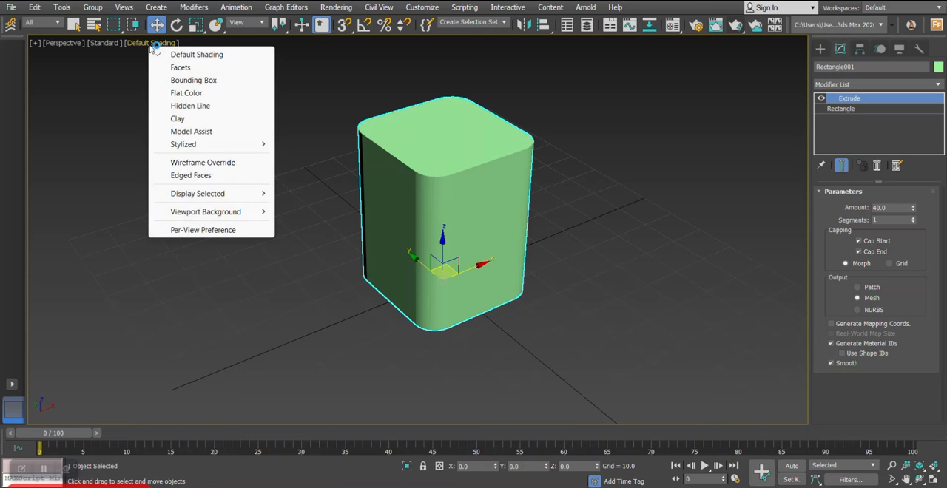
{"action": "left_click", "coordinate": [185, 176]}
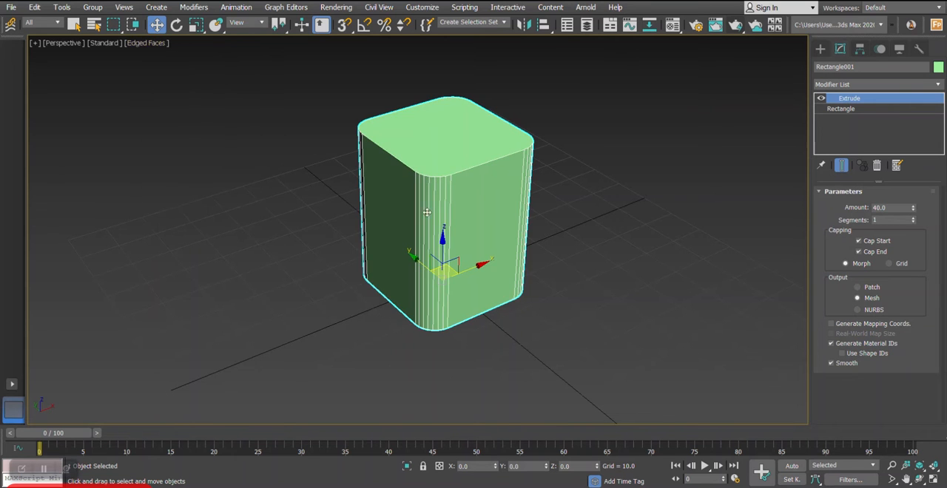
{"action": "scroll", "coordinate": [480, 220], "scroll_direction": "up", "scroll_amount": 3}
{"action": "middle_click_drag", "start_coordinate": [612, 201], "coordinate": [608, 204], "text": "alt"}
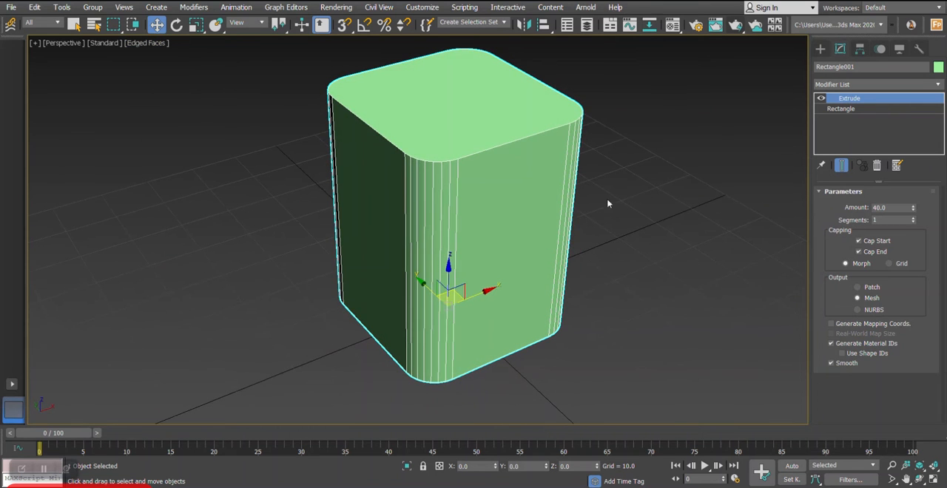
- Set the corner radius of the base rectangle under the Extrude to 8.347
{"action": "left_click", "coordinate": [843, 110]}
{"action": "left_click_drag", "start_coordinate": [918, 260], "coordinate": [904, 230]}
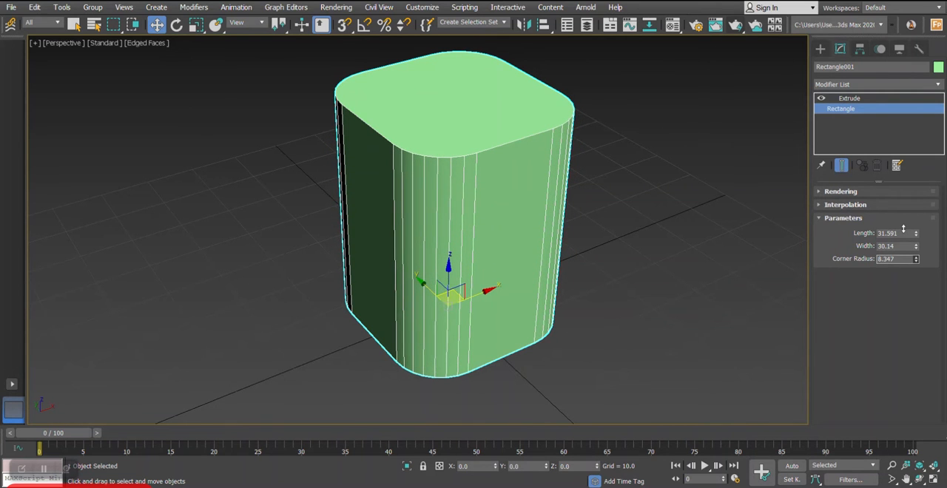
{"action": "middle_click_drag", "start_coordinate": [601, 225], "coordinate": [522, 151], "text": "alt"}
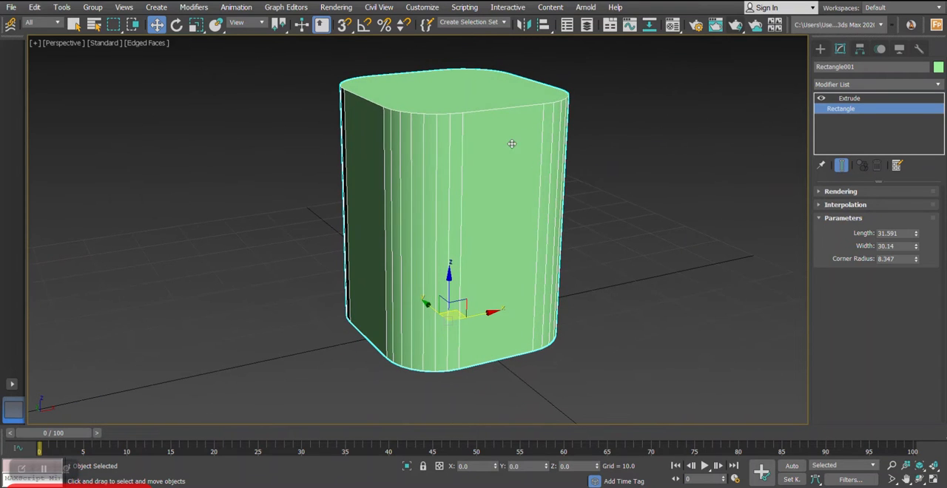
- Convert the extruded rounded block to an Editable Poly
{"action": "right_click", "coordinate": [512, 153]}
{"action": "mouse_move", "coordinate": [547, 274]}
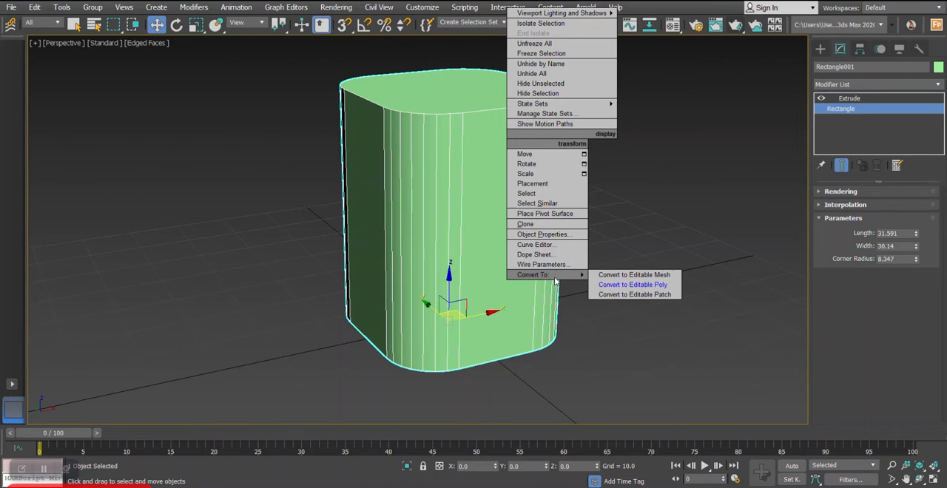
{"action": "left_click", "coordinate": [634, 286]}
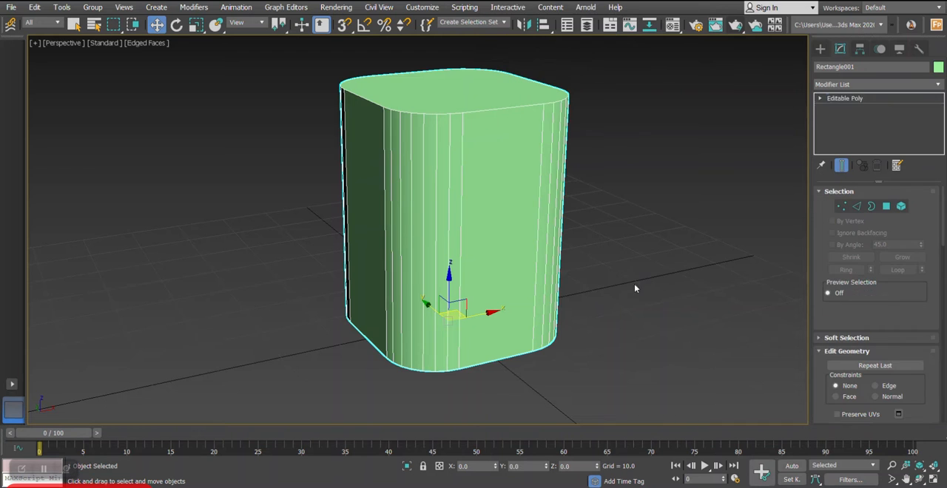
- Select all vertical side edges of the block in the front view and connect them with 3 segments
{"action": "left_click", "coordinate": [857, 207]}
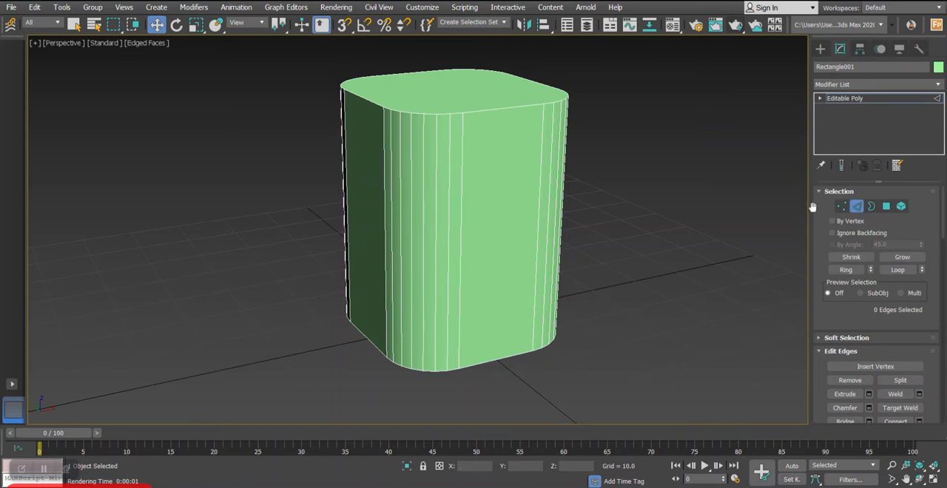
{"action": "key", "text": "alt+w"}
{"action": "key", "text": "alt+w"}
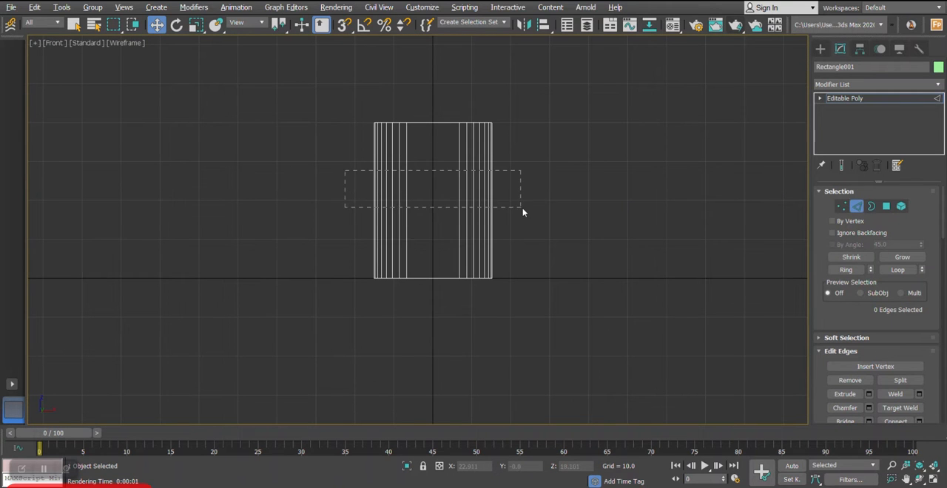
{"action": "left_click_drag", "start_coordinate": [522, 213], "coordinate": [525, 208]}
{"action": "scroll", "coordinate": [524, 215], "scroll_direction": "up", "scroll_amount": 3}
{"action": "right_click", "coordinate": [579, 188]}
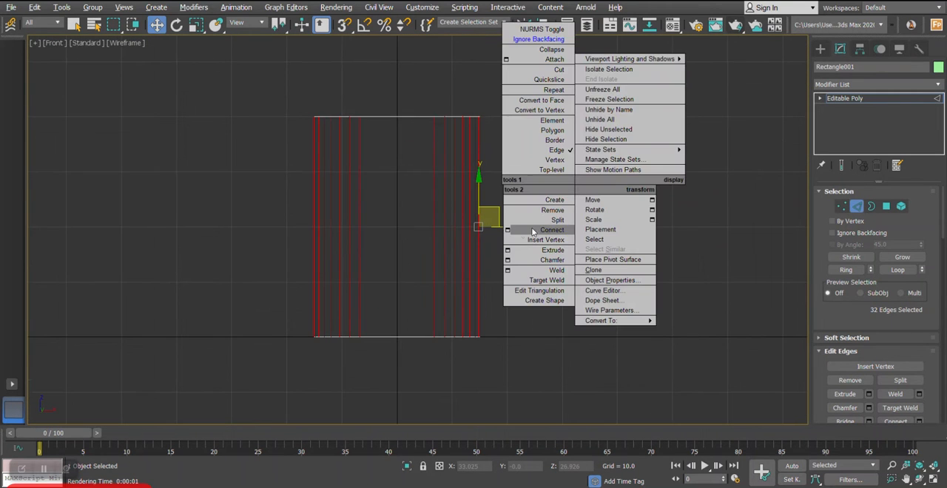
{"action": "left_click", "coordinate": [508, 230]}
{"action": "left_click_drag", "start_coordinate": [434, 214], "coordinate": [651, 202]}
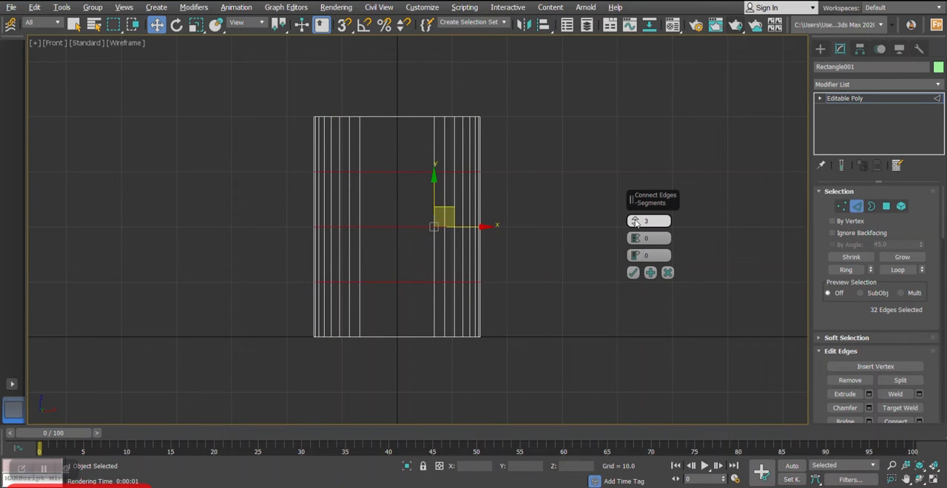
{"action": "left_click", "coordinate": [635, 273]}
- Scale the three new horizontal edge loops inward slightly to narrow the body's middle, and leave edge editing
{"action": "key", "text": "alt+w"}
{"action": "right_click", "coordinate": [623, 312]}
{"action": "key", "text": "alt+w"}
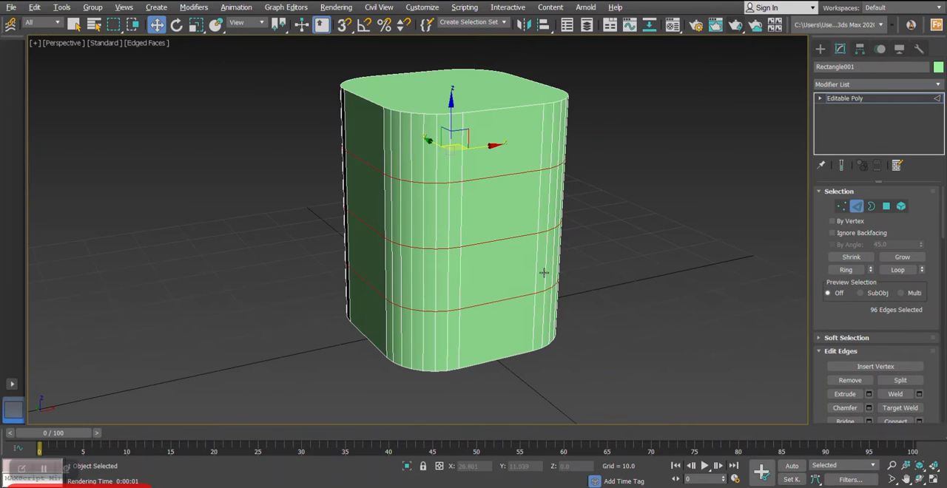
{"action": "left_click", "coordinate": [196, 27]}
{"action": "middle_click_drag", "start_coordinate": [441, 172], "coordinate": [439, 176]}
{"action": "left_click_drag", "start_coordinate": [442, 160], "coordinate": [442, 162]}
{"action": "middle_click_drag", "start_coordinate": [442, 165], "coordinate": [543, 219], "text": "alt"}
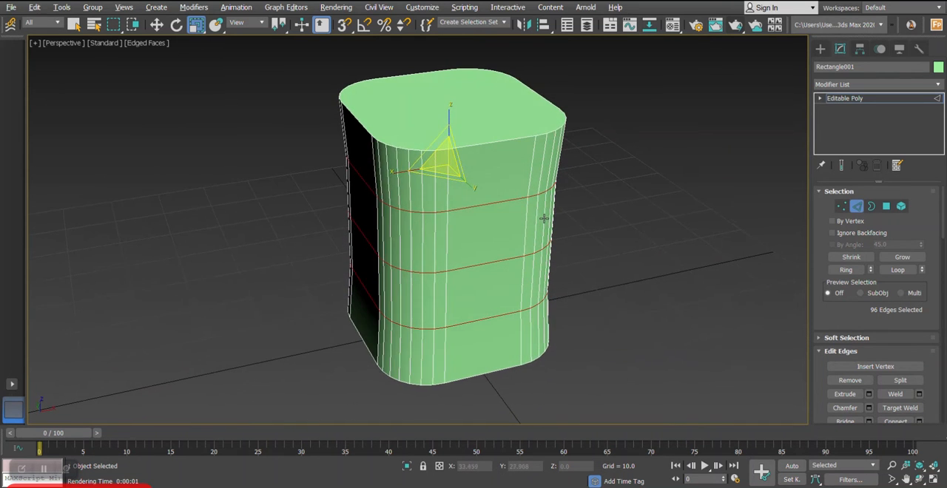
{"action": "left_click", "coordinate": [855, 209]}
- Delete the top polygon to open the body, and leave polygon editing
{"action": "middle_click_drag", "start_coordinate": [598, 194], "coordinate": [581, 207], "text": "alt"}
{"action": "left_click", "coordinate": [887, 206]}
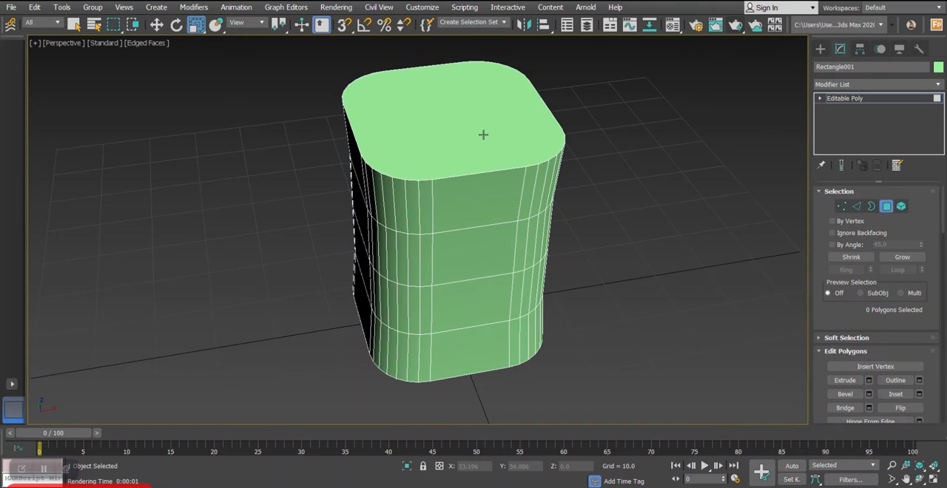
{"action": "left_click", "coordinate": [459, 129]}
{"action": "key", "text": "Delete"}
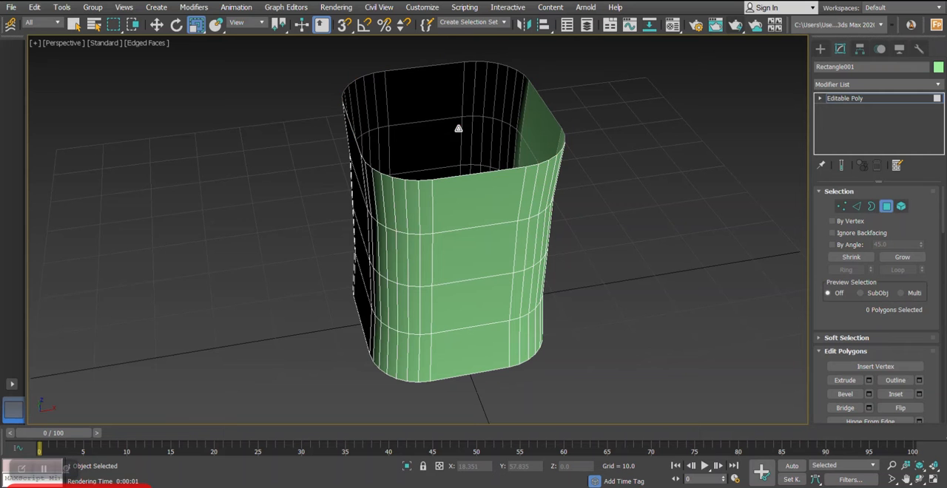
{"action": "left_click", "coordinate": [885, 208]}
- Add a Shell modifier to the open body with an outer amount of 1.3
{"action": "middle_click_drag", "start_coordinate": [583, 185], "coordinate": [604, 204], "text": "alt"}
{"action": "left_click", "coordinate": [855, 86]}
{"action": "type", "text": "sh"}
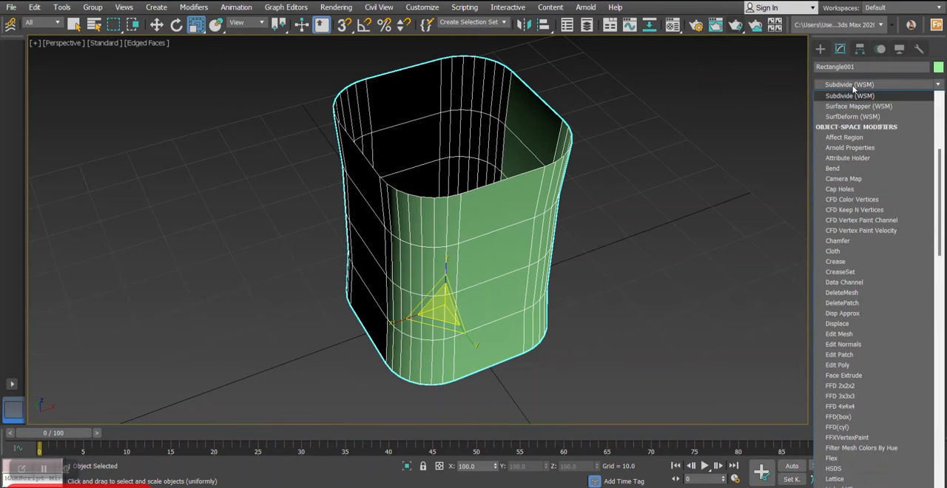
{"action": "key", "text": "Return"}
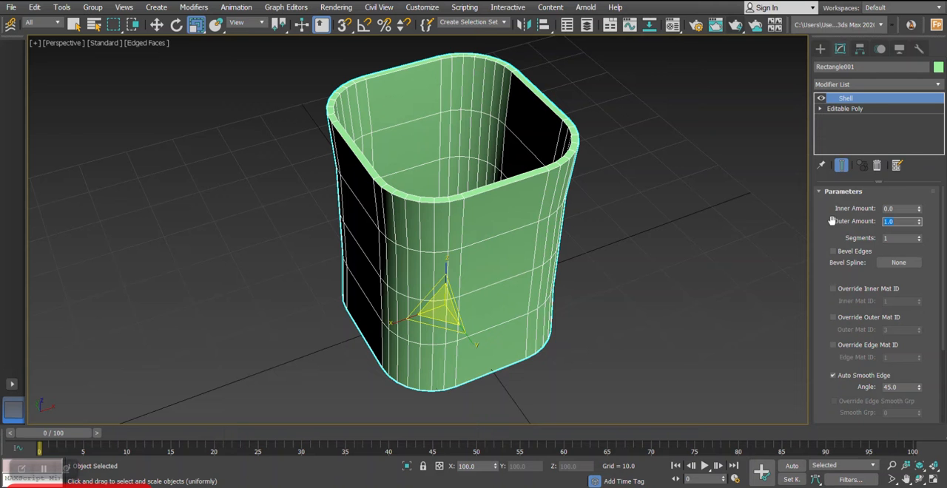
{"action": "mouse_move", "coordinate": [525, 218]}
{"action": "middle_mouse_down", "text": "alt"}
{"action": "mouse_move", "coordinate": [528, 192]}
{"action": "mouse_move", "coordinate": [529, 201]}
{"action": "middle_mouse_up", "text": "alt"}
- Convert the shelled container to an Editable Poly
{"action": "right_click", "coordinate": [522, 151]}
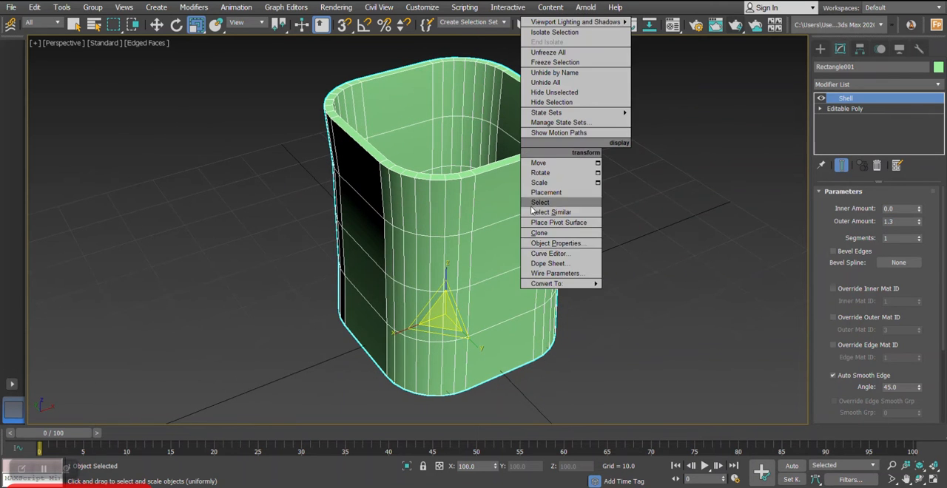
{"action": "mouse_move", "coordinate": [563, 284]}
{"action": "left_click", "coordinate": [638, 294]}
- Select the ring of short edges across the container's top rim and connect them with 2 segments
{"action": "scroll", "coordinate": [487, 143], "scroll_direction": "up", "scroll_amount": 5}
{"action": "middle_click_drag", "start_coordinate": [498, 186], "coordinate": [510, 194], "text": "alt"}
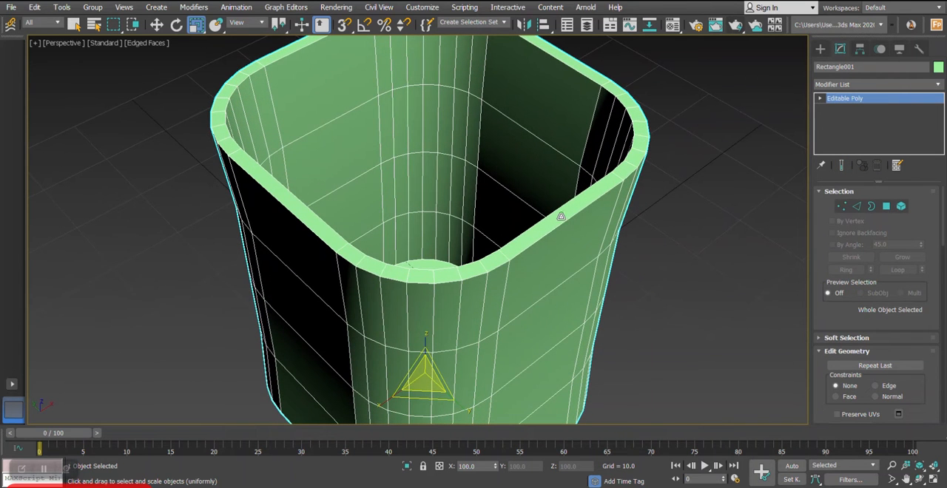
{"action": "left_click", "coordinate": [857, 207]}
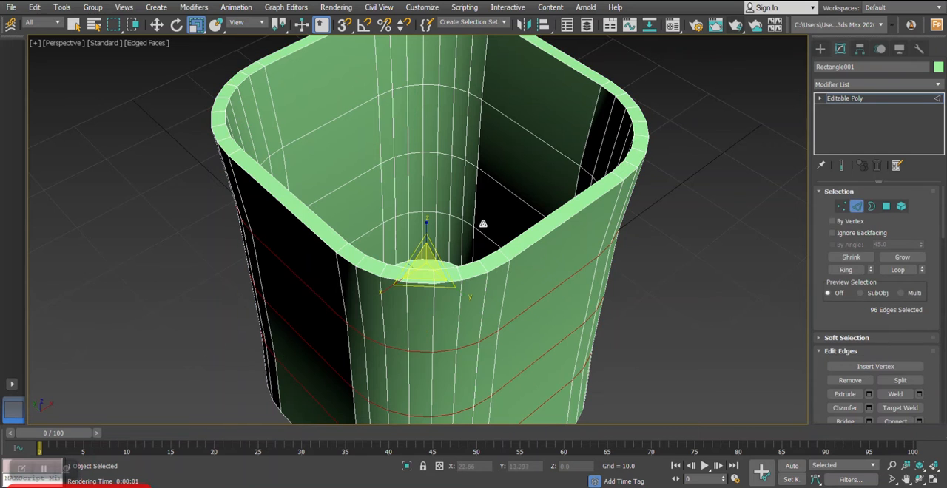
{"action": "left_click", "coordinate": [503, 261]}
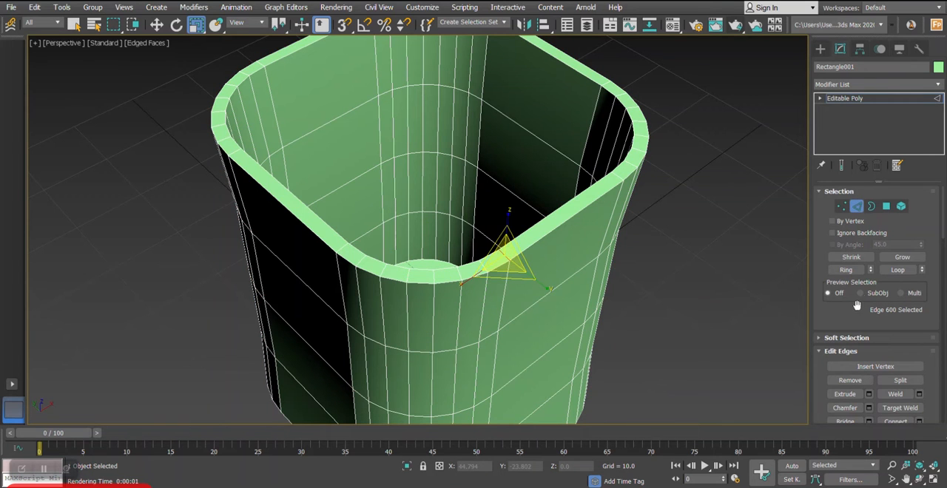
{"action": "left_click", "coordinate": [856, 273]}
{"action": "key", "text": "w"}
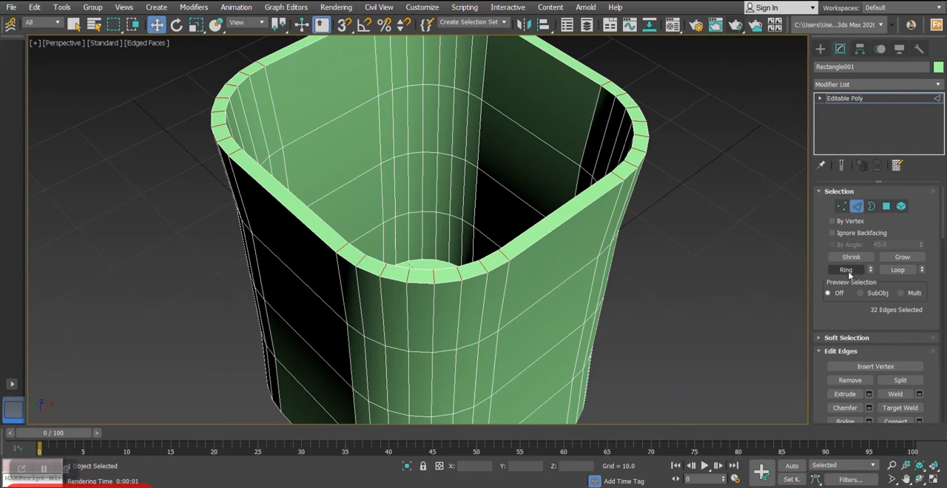
{"action": "scroll", "coordinate": [614, 240], "scroll_direction": "down", "scroll_amount": 4}
{"action": "middle_click_drag", "start_coordinate": [613, 245], "coordinate": [611, 222], "text": "alt"}
{"action": "right_click", "coordinate": [628, 203]}
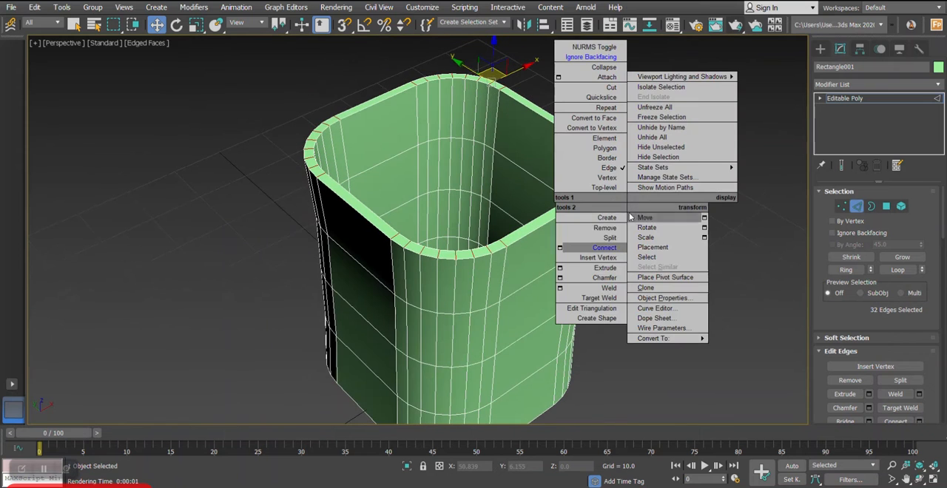
{"action": "left_click", "coordinate": [560, 249]}
{"action": "scroll", "coordinate": [525, 248], "scroll_direction": "up", "scroll_amount": 3}
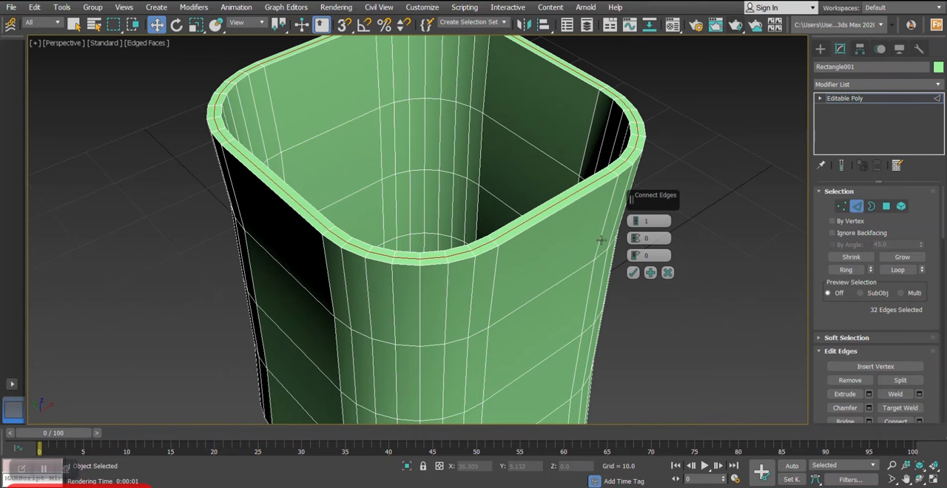
{"action": "left_click", "coordinate": [635, 221]}
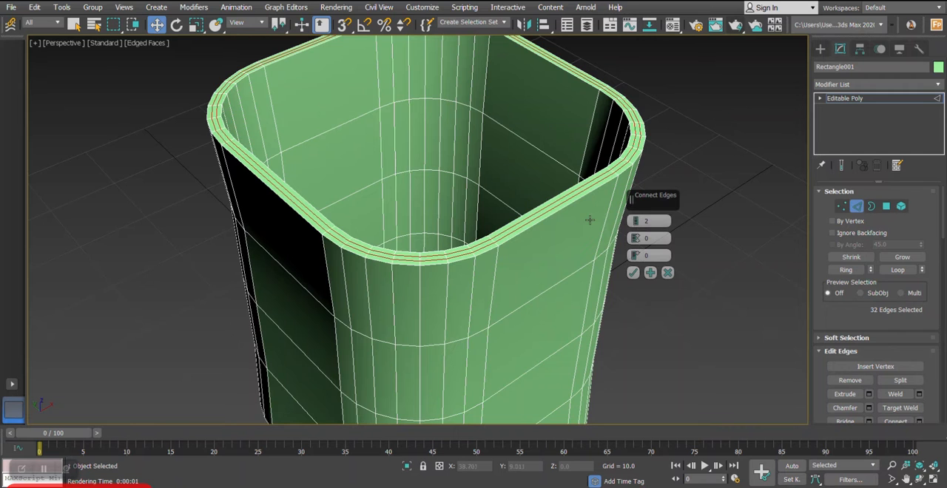
{"action": "scroll", "coordinate": [586, 229], "scroll_direction": "up", "scroll_amount": 2}
{"action": "left_click", "coordinate": [633, 274]}
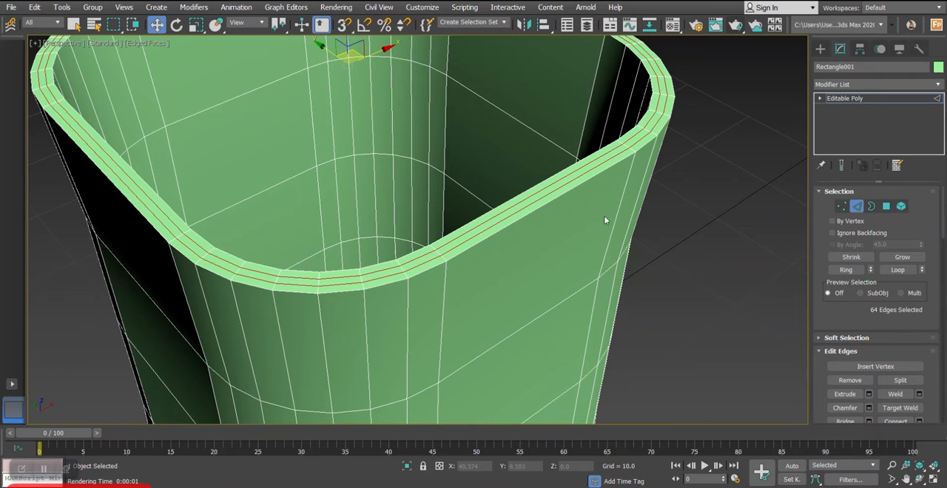
- Raise the two new rim edge loops slightly in the front view to crown the rim
{"action": "key", "text": "alt+w"}
{"action": "middle_click", "coordinate": [611, 111]}
{"action": "key", "text": "alt+w"}
{"action": "middle_click_drag", "start_coordinate": [390, 116], "coordinate": [404, 180]}
{"action": "scroll", "coordinate": [403, 181], "scroll_direction": "up", "scroll_amount": 4}
{"action": "scroll", "coordinate": [403, 180], "scroll_direction": "up", "scroll_amount": 2}
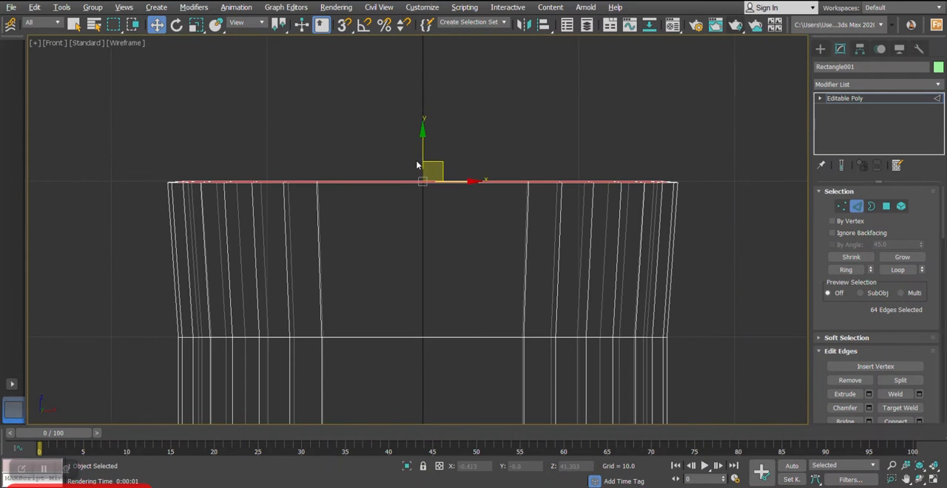
{"action": "left_click_drag", "start_coordinate": [421, 153], "coordinate": [419, 150]}
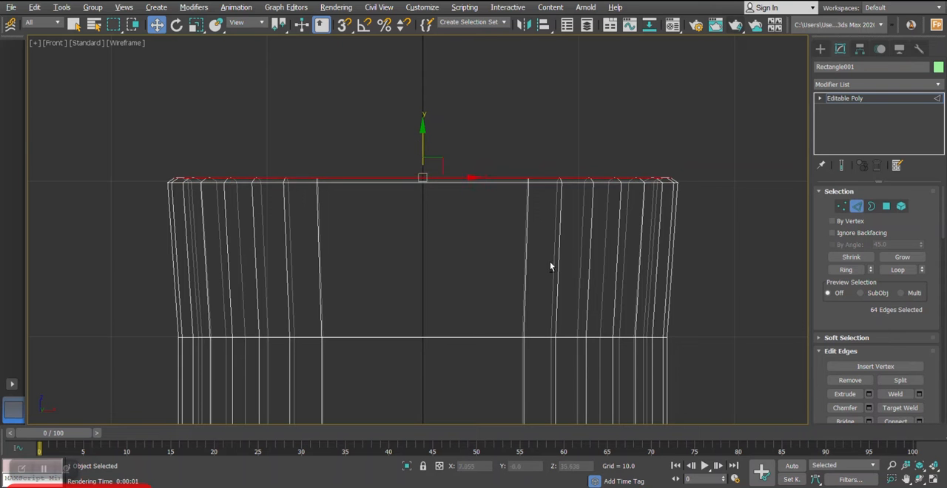
- Nudge the two rim edge loops slightly along Z in the perspective view to refine the rim's crown
{"action": "key", "text": "alt+w"}
{"action": "middle_click", "coordinate": [580, 283]}
{"action": "key", "text": "alt+w"}
{"action": "middle_click_drag", "start_coordinate": [580, 283], "coordinate": [529, 268]}
{"action": "scroll", "coordinate": [524, 209], "scroll_direction": "down", "scroll_amount": 3}
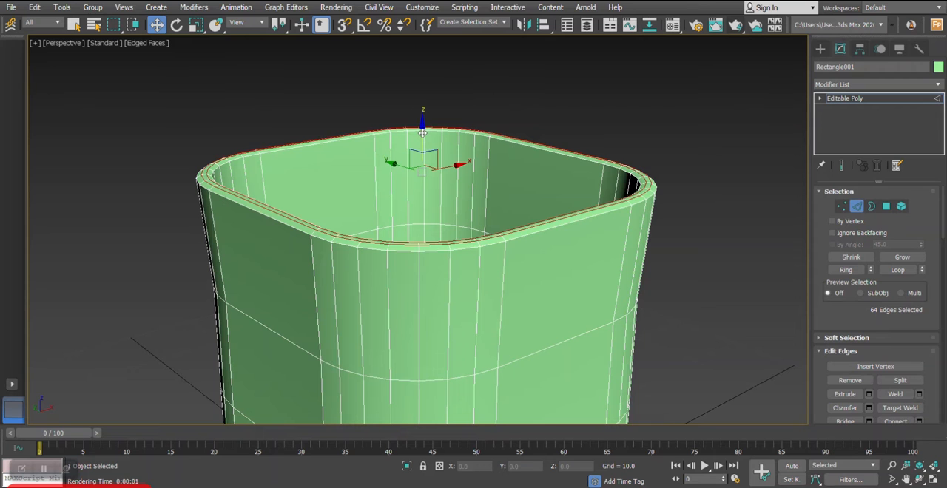
{"action": "left_click_drag", "start_coordinate": [421, 129], "coordinate": [423, 130]}
{"action": "mouse_move", "coordinate": [536, 170]}
{"action": "middle_mouse_down", "text": "alt"}
{"action": "mouse_move", "coordinate": [535, 185]}
{"action": "mouse_move", "coordinate": [528, 177]}
{"action": "middle_mouse_up", "text": "alt"}
- Connect the ring of vertical edges at the top of the inner wall with 1 segment and a slide of 35
{"action": "left_click", "coordinate": [491, 157]}
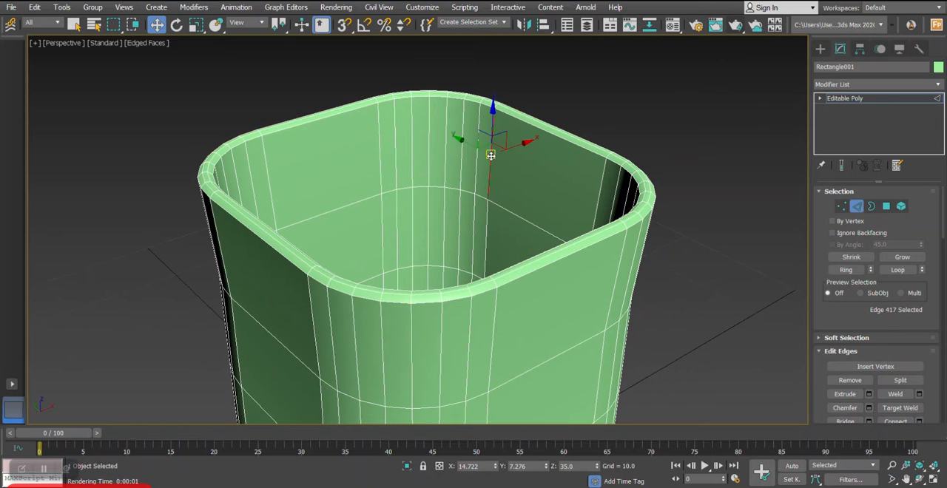
{"action": "scroll", "coordinate": [491, 156], "scroll_direction": "down", "scroll_amount": 3}
{"action": "middle_click_drag", "start_coordinate": [514, 221], "coordinate": [487, 153]}
{"action": "scroll", "coordinate": [486, 153], "scroll_direction": "up", "scroll_amount": 3}
{"action": "left_click", "coordinate": [856, 270]}
{"action": "right_click", "coordinate": [689, 207]}
{"action": "left_click", "coordinate": [617, 213]}
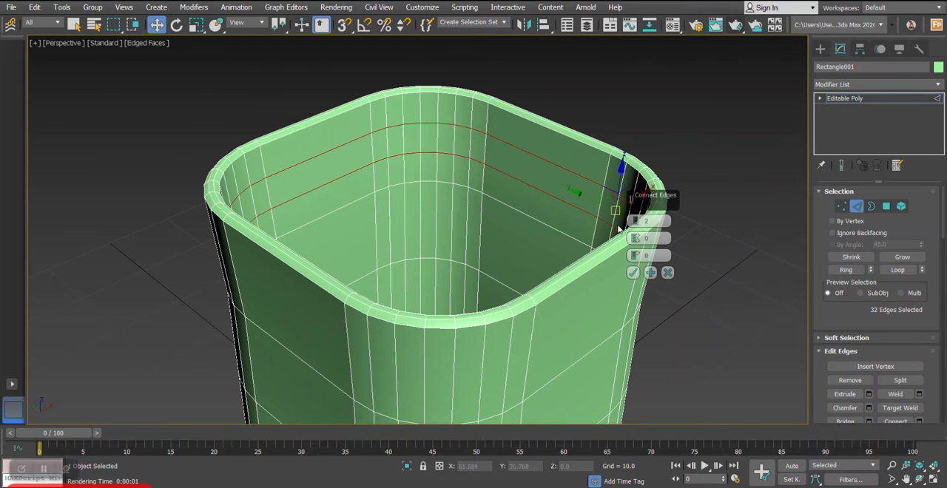
{"action": "left_click", "coordinate": [635, 225]}
{"action": "left_click_drag", "start_coordinate": [636, 256], "coordinate": [627, 184]}
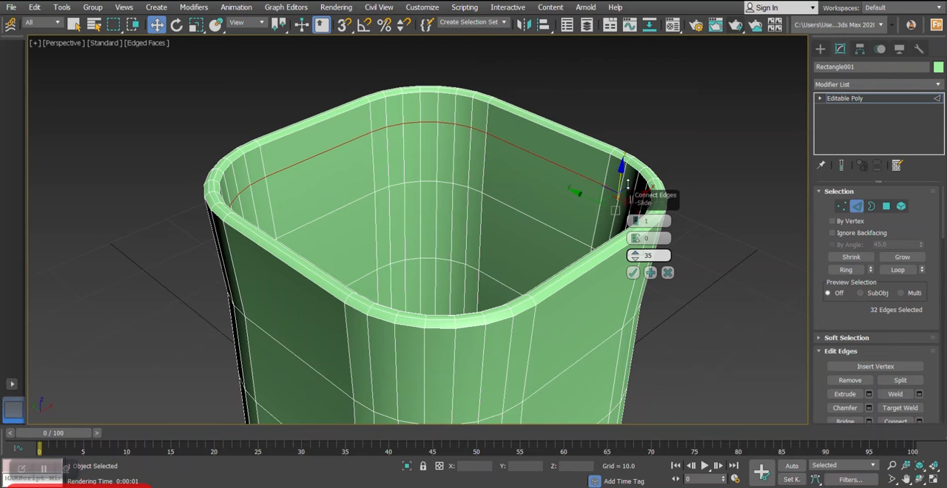
{"action": "left_click", "coordinate": [634, 274]}
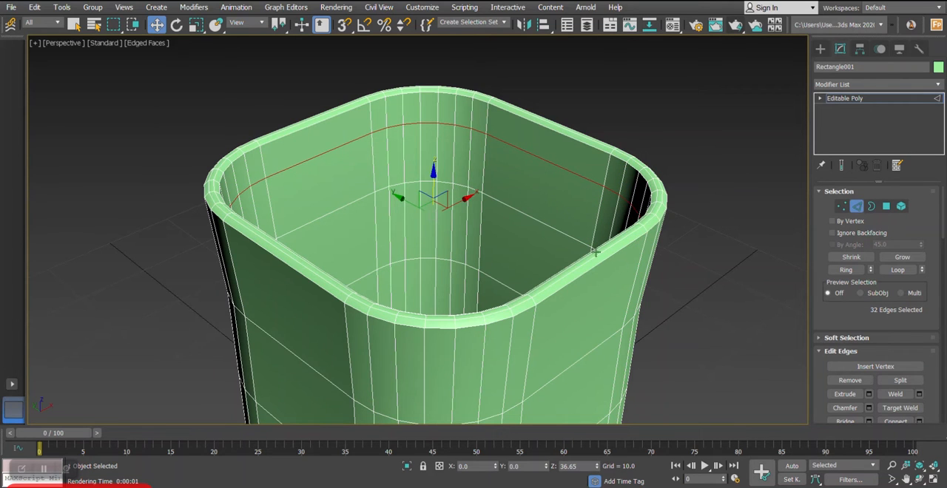
- Scale the new inner-wall edge loop uniformly inward below the rim
{"action": "key", "text": "r"}
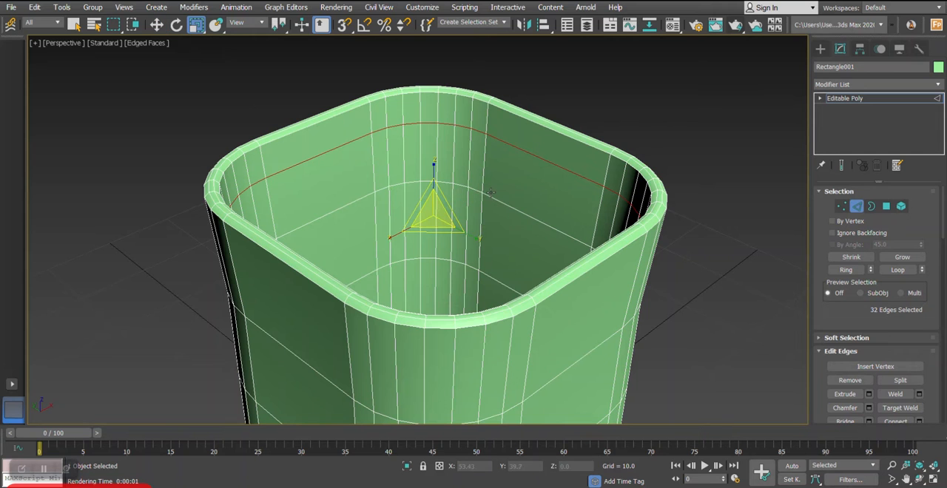
{"action": "left_click_drag", "start_coordinate": [430, 219], "coordinate": [436, 224]}
{"action": "middle_click_drag", "start_coordinate": [436, 224], "coordinate": [486, 174], "text": "alt"}
{"action": "scroll", "coordinate": [507, 194], "scroll_direction": "down", "scroll_amount": 3}
- Connect the ring of vertical edges at the top of the outer wall with 1 segment and a slide of -82
{"action": "key", "text": "w"}
{"action": "left_click", "coordinate": [487, 174]}
{"action": "scroll", "coordinate": [490, 169], "scroll_direction": "up", "scroll_amount": 3}
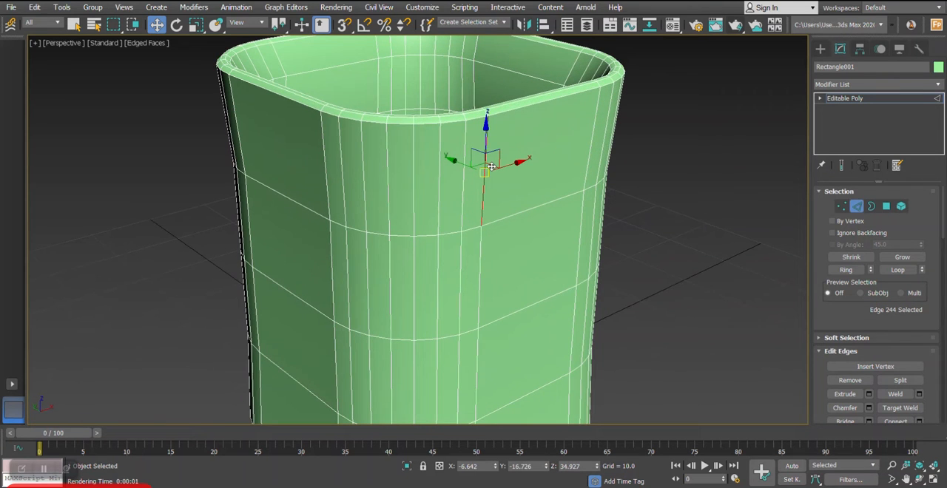
{"action": "left_click", "coordinate": [844, 270]}
{"action": "middle_click_drag", "start_coordinate": [567, 190], "coordinate": [606, 233], "text": "alt"}
{"action": "right_click", "coordinate": [601, 222]}
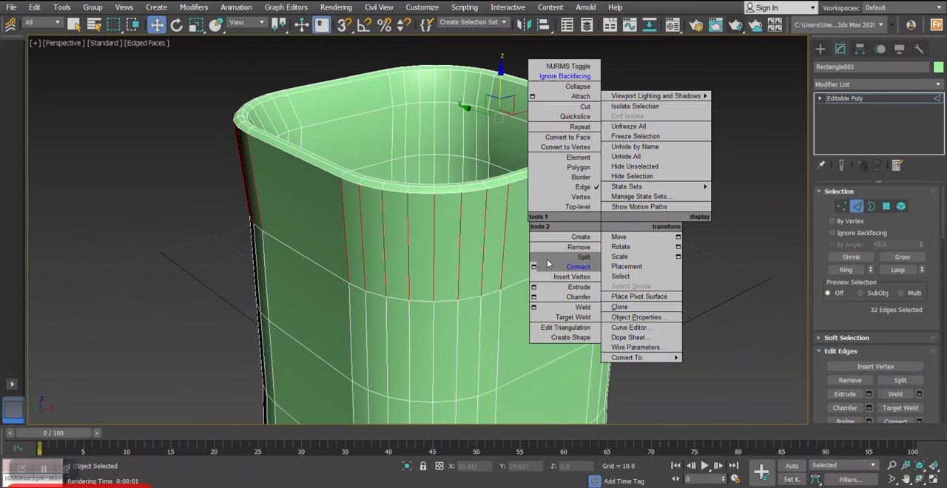
{"action": "left_click", "coordinate": [534, 268]}
{"action": "scroll", "coordinate": [476, 247], "scroll_direction": "up", "scroll_amount": 2}
{"action": "left_click_drag", "start_coordinate": [634, 258], "coordinate": [634, 350]}
{"action": "left_click_drag", "start_coordinate": [673, 487], "coordinate": [675, 481]}
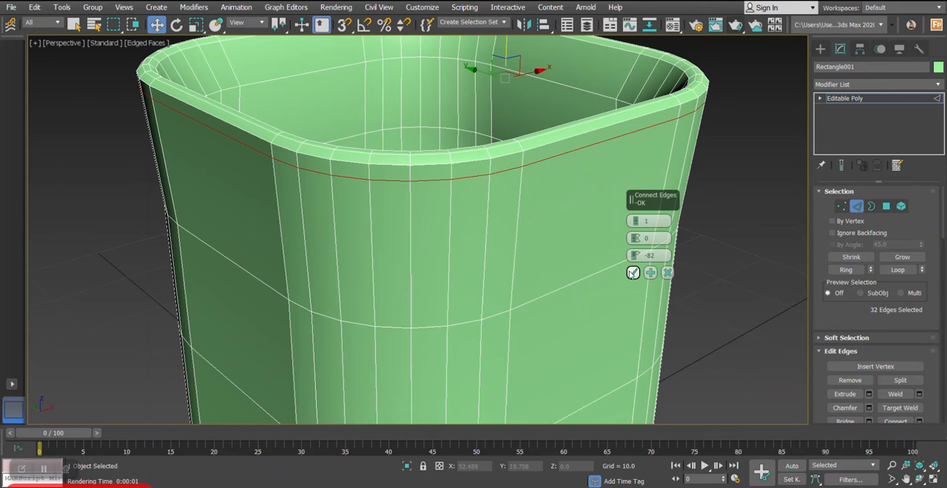
{"action": "left_click", "coordinate": [632, 274]}
- Connect the ring of vertical edges at the bottom of the outer wall with 1 segment and a slide of -83
{"action": "scroll", "coordinate": [570, 234], "scroll_direction": "down", "scroll_amount": 4}
{"action": "middle_click_drag", "start_coordinate": [570, 235], "coordinate": [524, 156]}
{"action": "middle_click_drag", "start_coordinate": [524, 156], "coordinate": [506, 280], "text": "alt"}
{"action": "middle_click_drag", "start_coordinate": [506, 280], "coordinate": [493, 298]}
{"action": "left_click", "coordinate": [493, 302]}
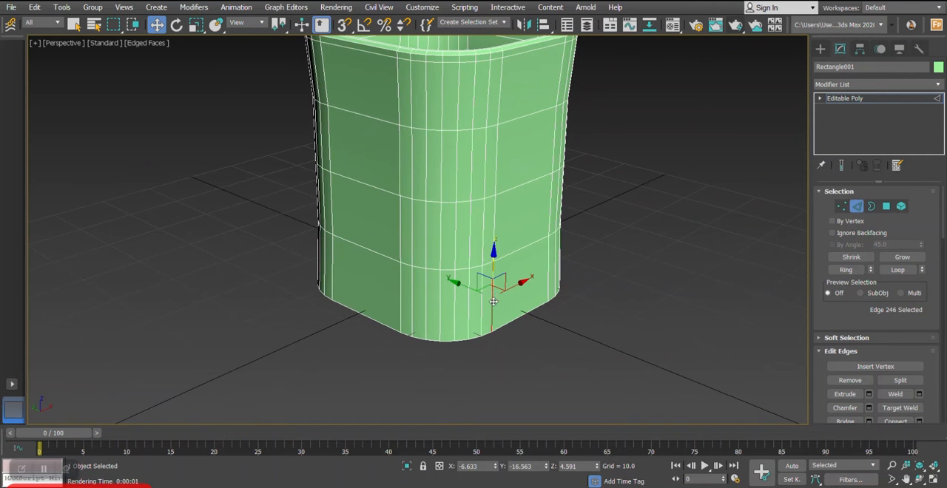
{"action": "left_click", "coordinate": [845, 271]}
{"action": "right_click", "coordinate": [585, 287]}
{"action": "left_click", "coordinate": [516, 330]}
{"action": "scroll", "coordinate": [473, 307], "scroll_direction": "up", "scroll_amount": 3}
{"action": "middle_click_drag", "start_coordinate": [472, 307], "coordinate": [503, 278], "text": "alt"}
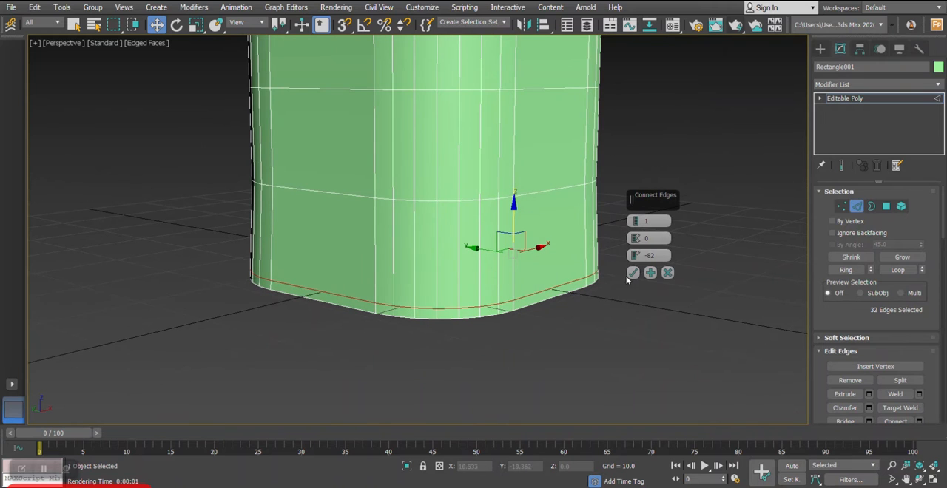
{"action": "left_click_drag", "start_coordinate": [634, 255], "coordinate": [634, 258]}
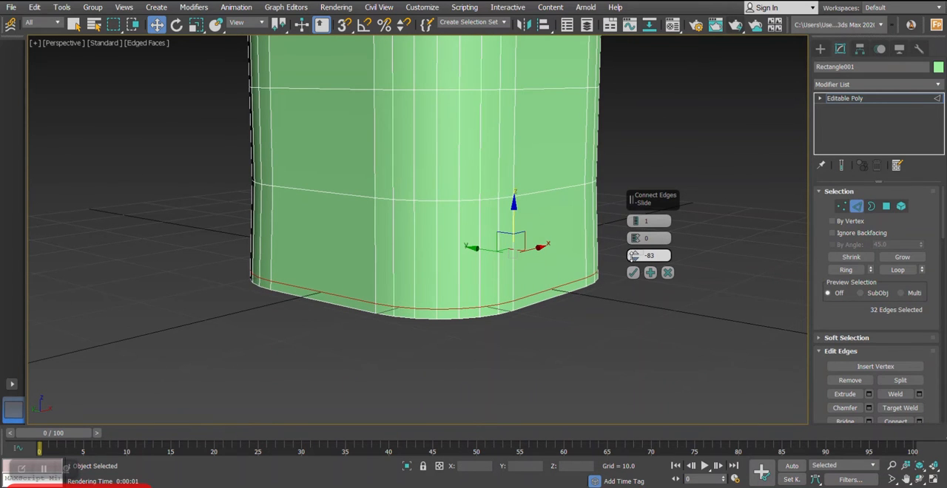
{"action": "left_click", "coordinate": [632, 272]}
- Inset the container's underside polygon several times in succession, using 2.573 as the last amount
{"action": "scroll", "coordinate": [521, 312], "scroll_direction": "down", "scroll_amount": 4}
{"action": "middle_click_drag", "start_coordinate": [521, 281], "coordinate": [531, 196], "text": "alt"}
{"action": "scroll", "coordinate": [512, 222], "scroll_direction": "up", "scroll_amount": 4}
{"action": "left_click", "coordinate": [887, 206]}
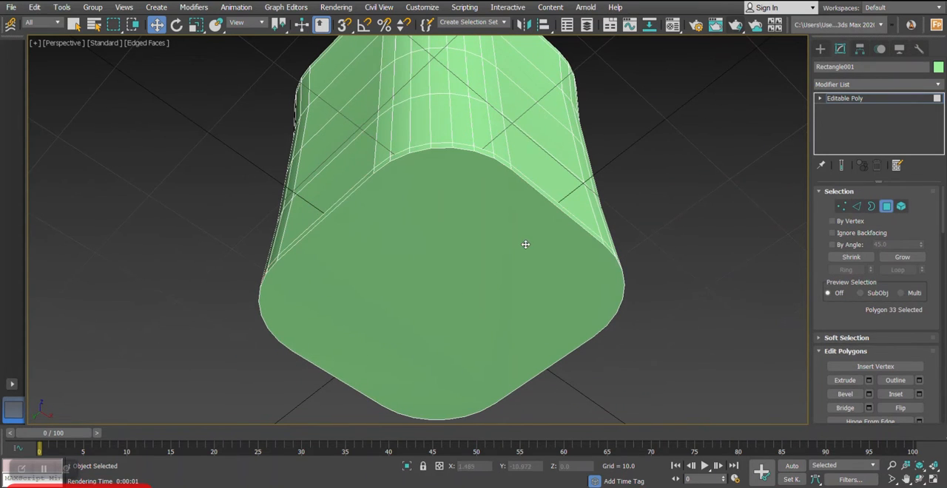
{"action": "left_click", "coordinate": [584, 245]}
{"action": "right_click", "coordinate": [582, 242]}
{"action": "left_click", "coordinate": [506, 308]}
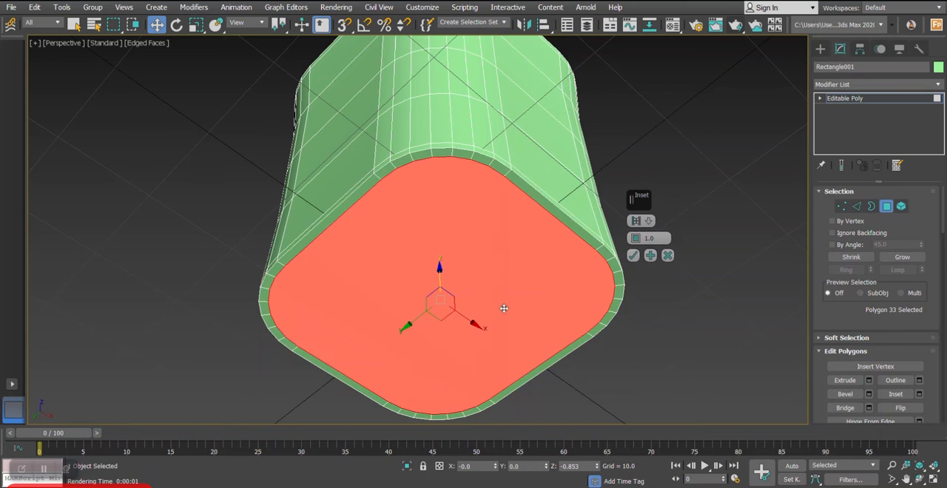
{"action": "mouse_move", "coordinate": [635, 237]}
{"action": "left_mouse_down"}
{"action": "mouse_move", "coordinate": [635, 225]}
{"action": "mouse_move", "coordinate": [635, 240]}
{"action": "left_mouse_up"}
{"action": "left_click", "coordinate": [650, 255]}
{"action": "left_click", "coordinate": [649, 255]}
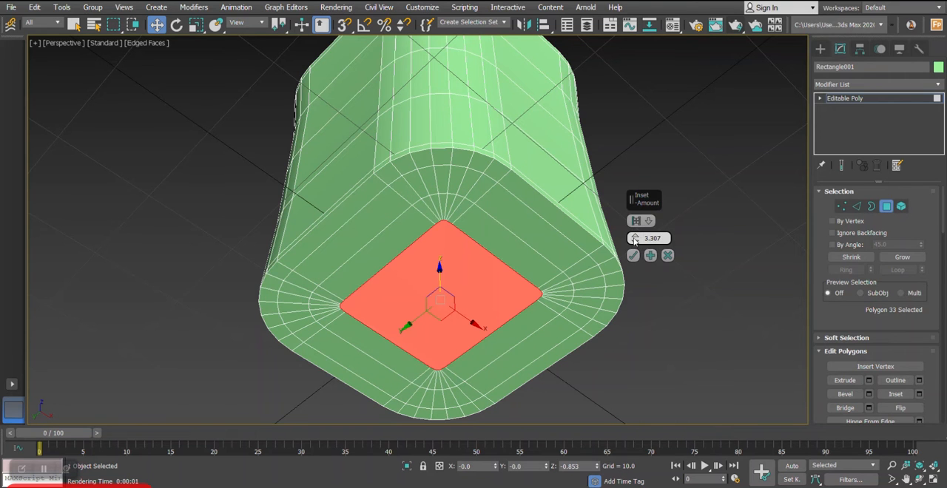
{"action": "left_click_drag", "start_coordinate": [634, 238], "coordinate": [635, 247]}
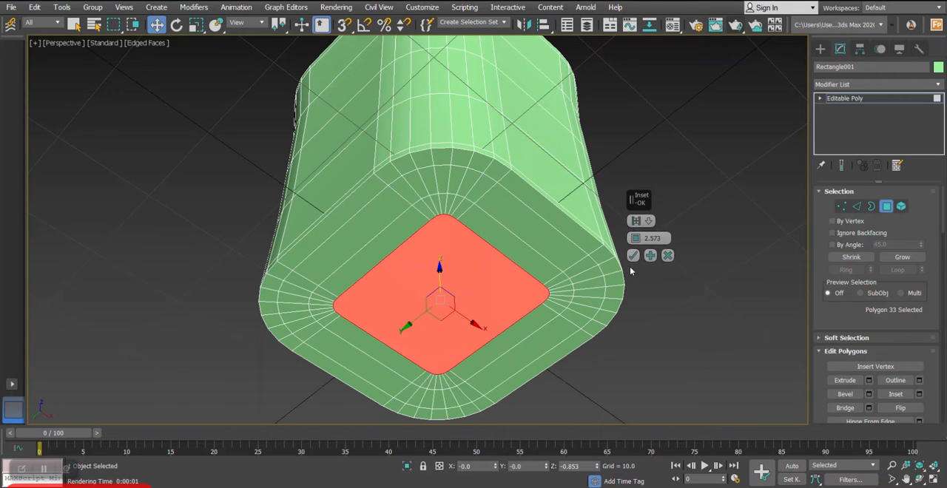
{"action": "left_click", "coordinate": [634, 256]}
- Select the container's inside floor polygon and apply an inset of 2.573
{"action": "middle_click_drag", "start_coordinate": [592, 250], "coordinate": [486, 247], "text": "alt"}
{"action": "left_click", "coordinate": [485, 261]}
{"action": "right_click", "coordinate": [523, 242]}
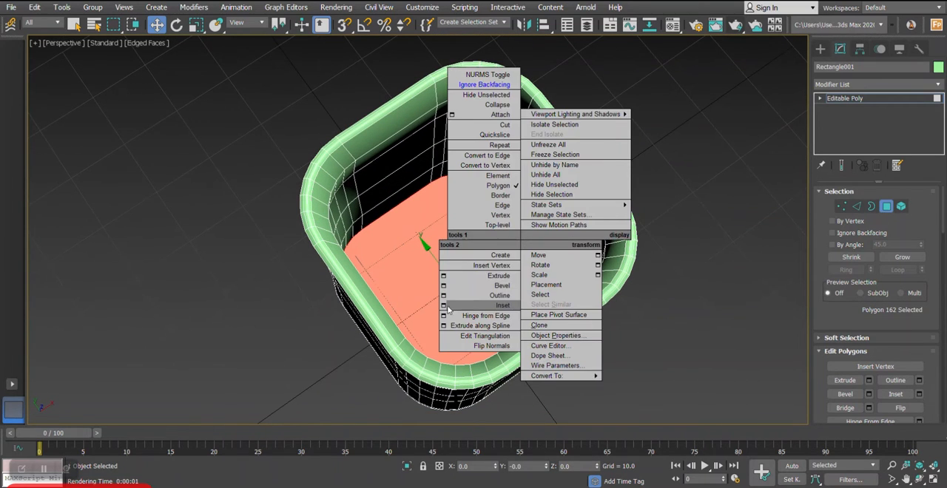
{"action": "left_click", "coordinate": [445, 306]}
{"action": "middle_click_drag", "start_coordinate": [491, 253], "coordinate": [472, 255], "text": "alt"}
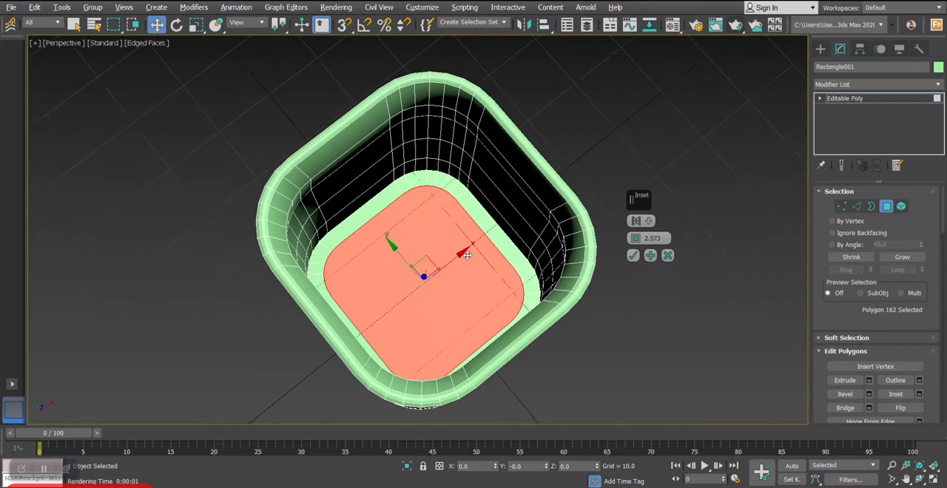
{"action": "left_click", "coordinate": [649, 258]}
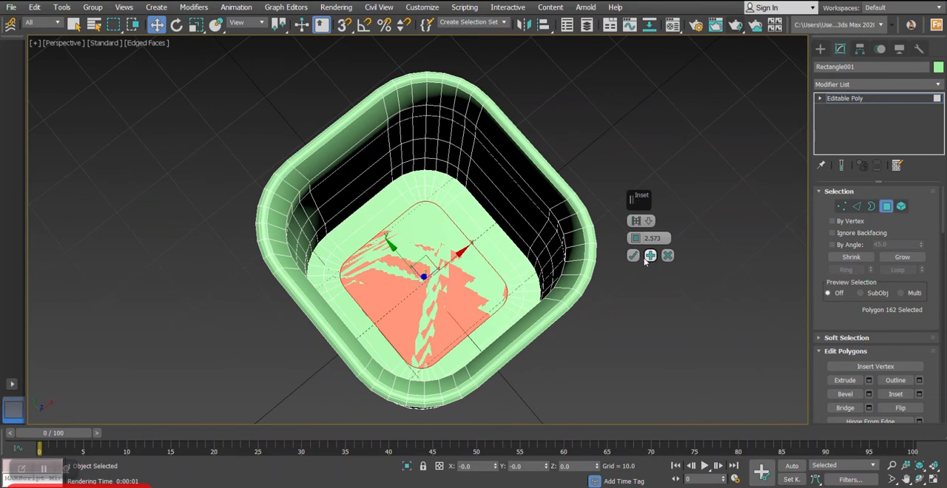
{"action": "scroll", "coordinate": [494, 247], "scroll_direction": "up", "scroll_amount": 3}
{"action": "middle_click_drag", "start_coordinate": [494, 247], "coordinate": [491, 236], "text": "alt"}
{"action": "scroll", "coordinate": [490, 237], "scroll_direction": "down", "scroll_amount": 3}
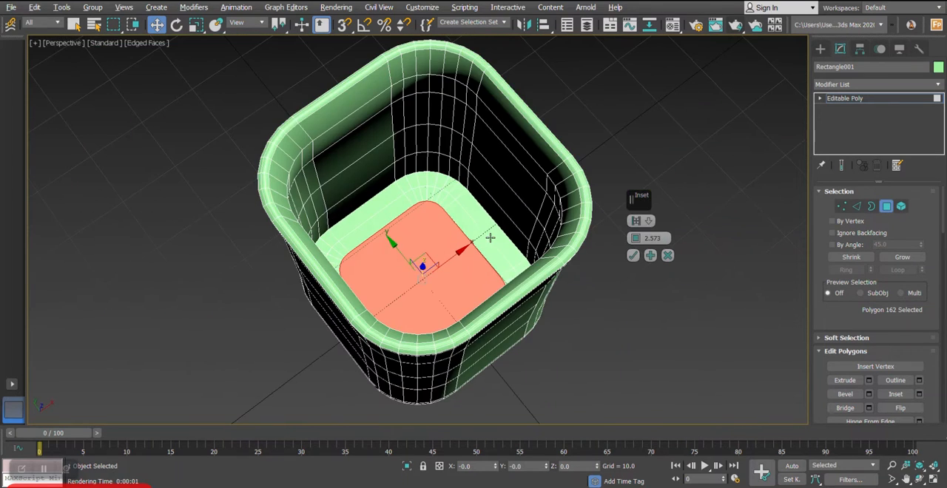
- Change the container's object color to teal blue
{"action": "left_click", "coordinate": [937, 67]}
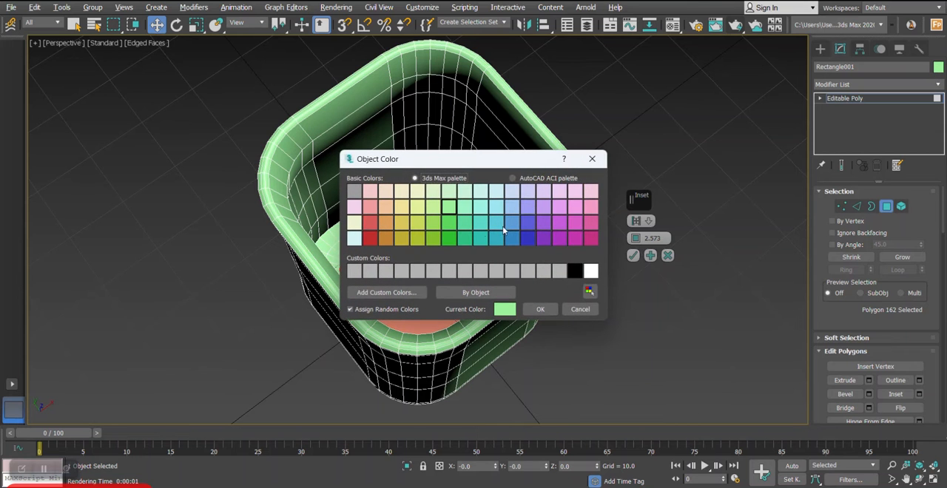
{"action": "left_click", "coordinate": [545, 313]}
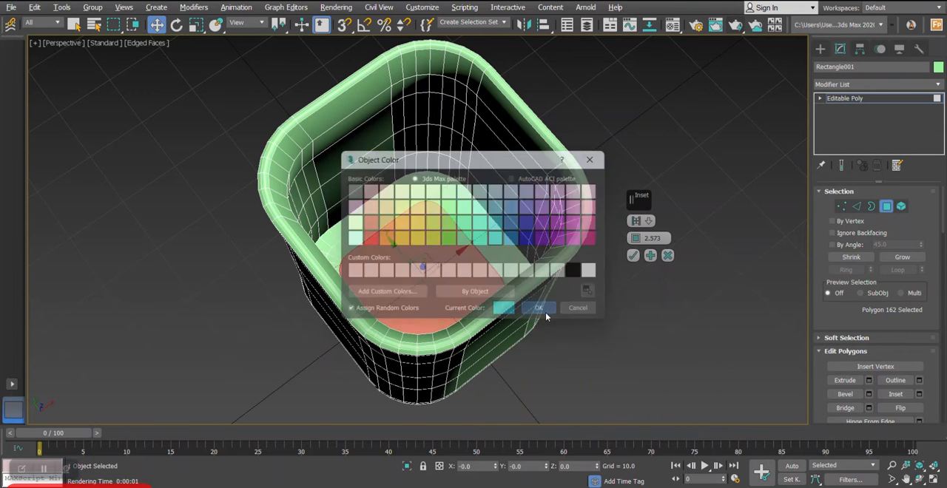
{"action": "scroll", "coordinate": [489, 275], "scroll_direction": "up", "scroll_amount": 3}
{"action": "middle_click_drag", "start_coordinate": [488, 275], "coordinate": [494, 284], "text": "alt"}
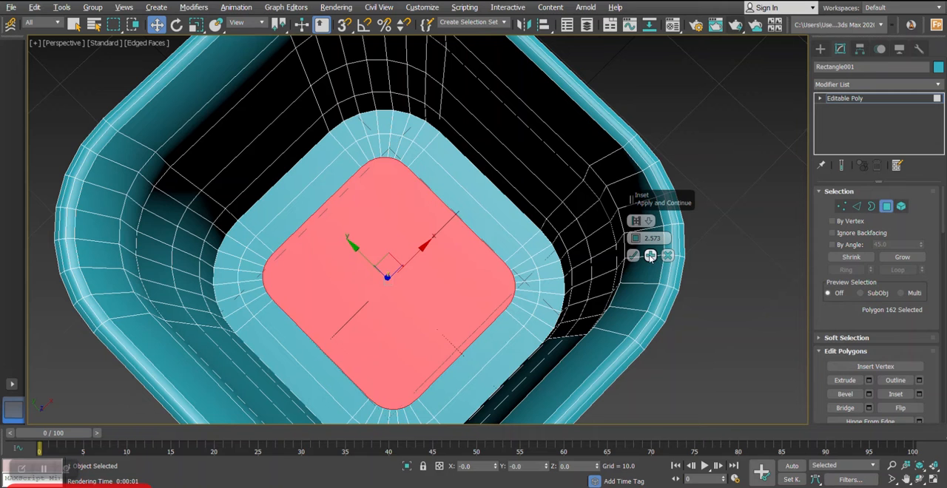
- Apply another 2.573 inset to the inside floor polygon and finish with one more inset of an adjusted amount
{"action": "left_click", "coordinate": [650, 255]}
{"action": "left_click_drag", "start_coordinate": [635, 232], "coordinate": [635, 237]}
{"action": "left_click", "coordinate": [633, 255]}
{"action": "scroll", "coordinate": [633, 256], "scroll_direction": "down", "scroll_amount": 2}
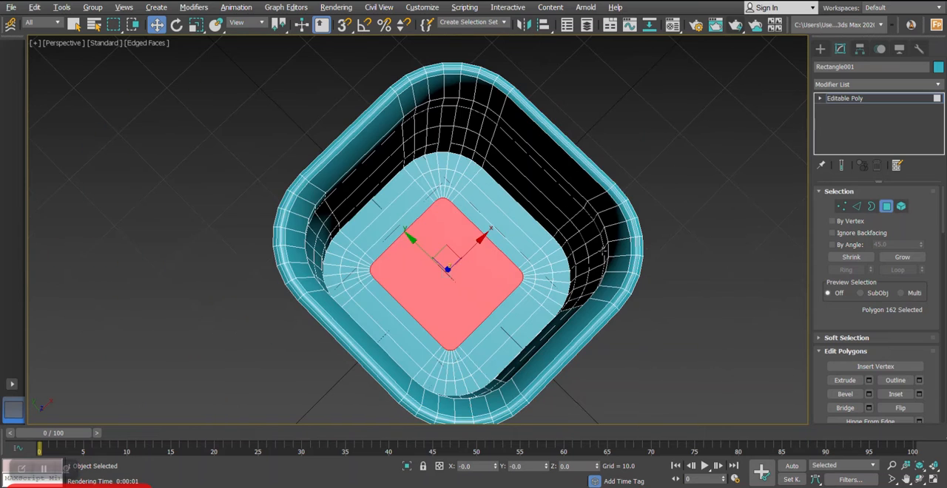
- Leave polygon editing and turn on NURMS subdivision for the container
{"action": "left_click", "coordinate": [886, 207]}
{"action": "middle_click_drag", "start_coordinate": [709, 237], "coordinate": [522, 180], "text": "alt"}
{"action": "right_click", "coordinate": [546, 252]}
{"action": "left_click", "coordinate": [499, 117]}
{"action": "middle_click_drag", "start_coordinate": [498, 121], "coordinate": [460, 176], "text": "alt"}
{"action": "scroll", "coordinate": [469, 189], "scroll_direction": "down", "scroll_amount": 2}
- Select the three middle rows of vertices in the front view and scale them uniformly to about 97% to narrow the body
{"action": "left_click", "coordinate": [841, 207]}
{"action": "key", "text": "f"}
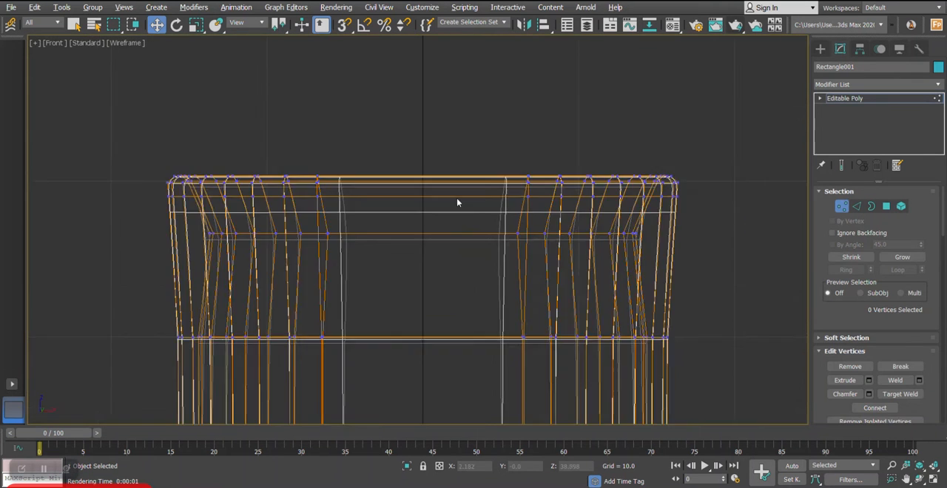
{"action": "scroll", "coordinate": [404, 250], "scroll_direction": "down", "scroll_amount": 3}
{"action": "scroll", "coordinate": [357, 219], "scroll_direction": "up", "scroll_amount": 2}
{"action": "scroll", "coordinate": [277, 218], "scroll_direction": "down", "scroll_amount": 2}
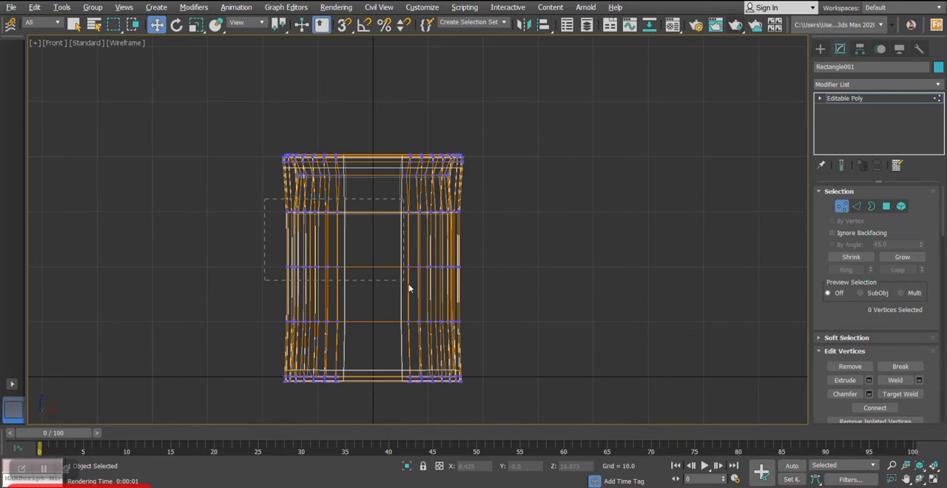
{"action": "left_click_drag", "start_coordinate": [506, 337], "coordinate": [529, 342]}
{"action": "key", "text": "alt+w"}
{"action": "middle_click", "coordinate": [584, 355]}
{"action": "key", "text": "alt+w"}
{"action": "middle_click_drag", "start_coordinate": [406, 215], "coordinate": [438, 251], "text": "alt"}
{"action": "scroll", "coordinate": [438, 251], "scroll_direction": "up", "scroll_amount": 3}
{"action": "key", "text": "r"}
{"action": "scroll", "coordinate": [453, 236], "scroll_direction": "up", "scroll_amount": 2}
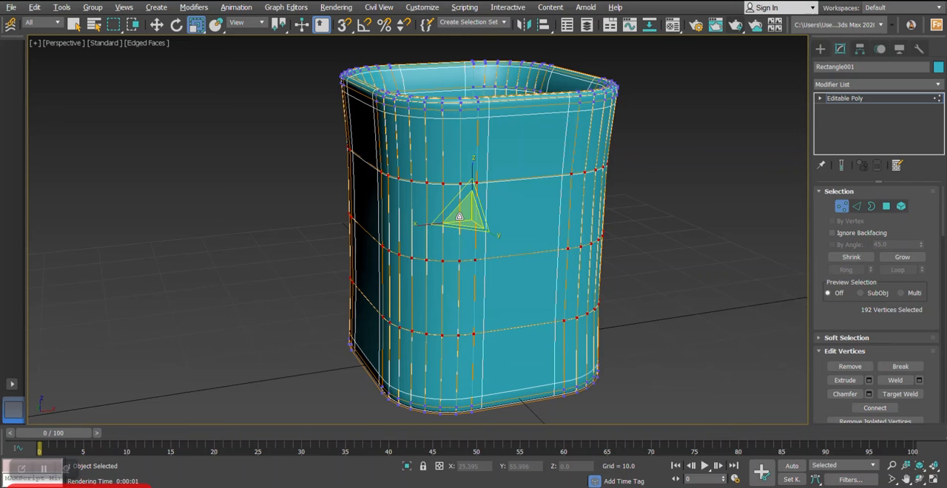
{"action": "left_click_drag", "start_coordinate": [463, 213], "coordinate": [459, 213]}
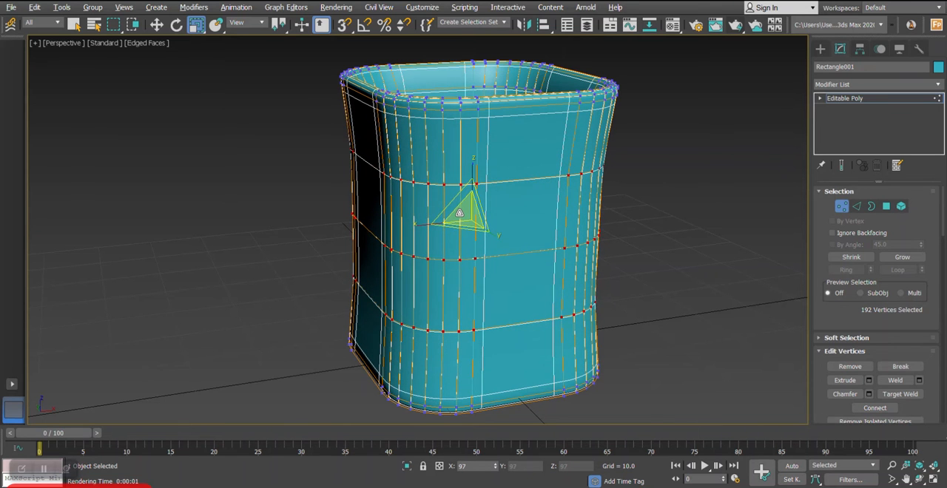
{"action": "mouse_move", "coordinate": [459, 213]}
{"action": "middle_mouse_down", "text": "alt"}
{"action": "mouse_move", "coordinate": [455, 251]}
{"action": "mouse_move", "coordinate": [451, 222]}
{"action": "middle_mouse_up", "text": "alt"}
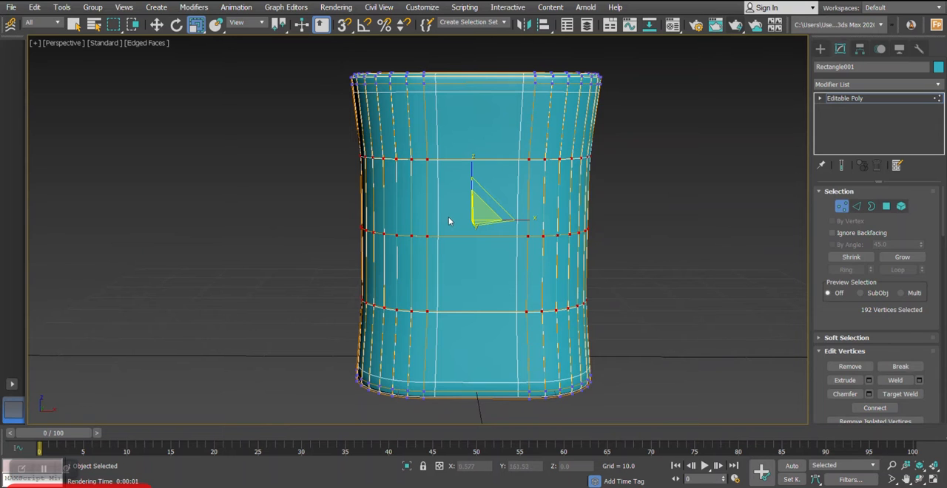
{"action": "middle_click_drag", "start_coordinate": [457, 220], "coordinate": [477, 248], "text": "alt"}
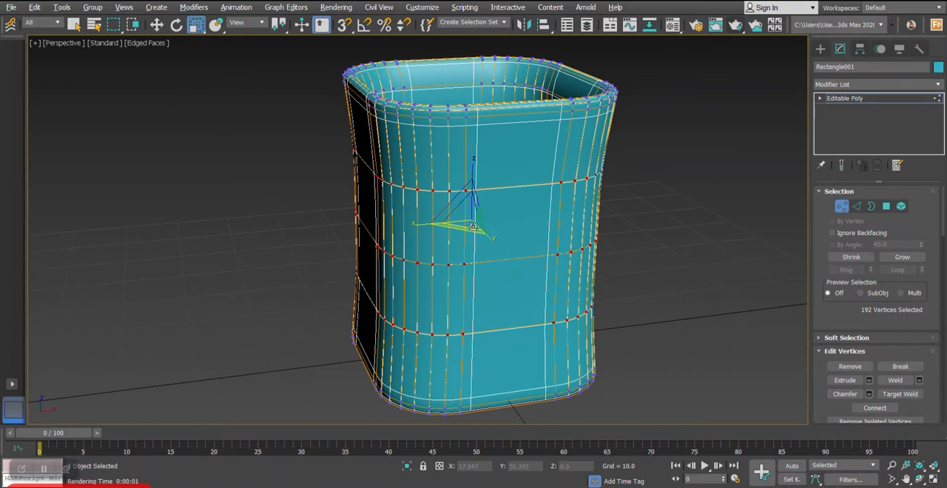
{"action": "left_click", "coordinate": [841, 206]}
- Set the subdivision surface's display iterations to 2
{"action": "mouse_move", "coordinate": [527, 215]}
{"action": "middle_mouse_down", "text": "alt"}
{"action": "mouse_move", "coordinate": [533, 209]}
{"action": "mouse_move", "coordinate": [541, 259]}
{"action": "mouse_move", "coordinate": [532, 229]}
{"action": "mouse_move", "coordinate": [543, 210]}
{"action": "mouse_move", "coordinate": [542, 221]}
{"action": "middle_mouse_up", "text": "alt"}
{"action": "left_click_drag", "start_coordinate": [846, 305], "coordinate": [829, 192]}
{"action": "scroll", "coordinate": [851, 295], "scroll_direction": "down", "scroll_amount": 5}
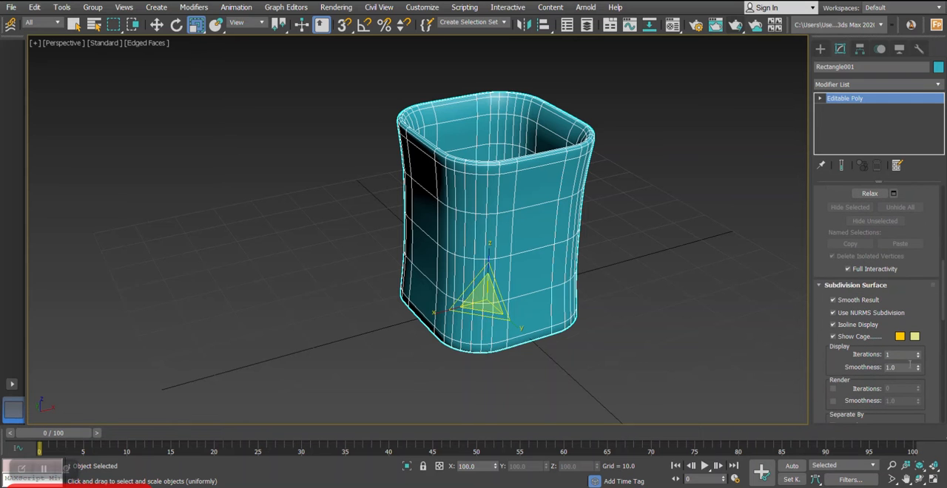
{"action": "left_click", "coordinate": [918, 355]}
{"action": "middle_click_drag", "start_coordinate": [641, 299], "coordinate": [572, 250], "text": "alt"}
{"action": "key", "text": "w"}
{"action": "mouse_move", "coordinate": [530, 222]}
{"action": "middle_mouse_down"}
{"action": "mouse_move", "coordinate": [512, 222]}
{"action": "mouse_move", "coordinate": [508, 201]}
{"action": "mouse_move", "coordinate": [529, 217]}
{"action": "mouse_move", "coordinate": [519, 264]}
{"action": "mouse_move", "coordinate": [529, 218]}
{"action": "middle_mouse_up"}
{"action": "scroll", "coordinate": [512, 222], "scroll_direction": "up", "scroll_amount": 3}
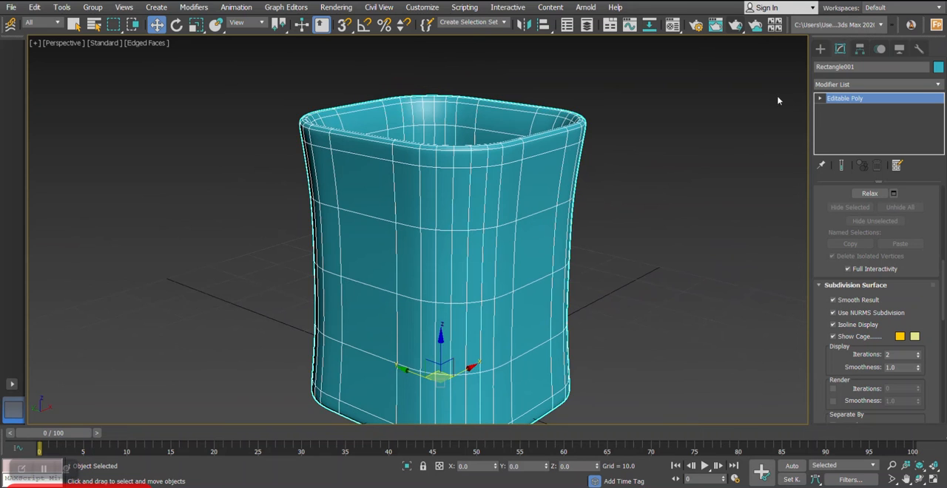
- Draw an open eight-point handle spline in the front view, running from the container's upper wall outward and back to its lower wall
{"action": "left_click", "coordinate": [821, 49]}
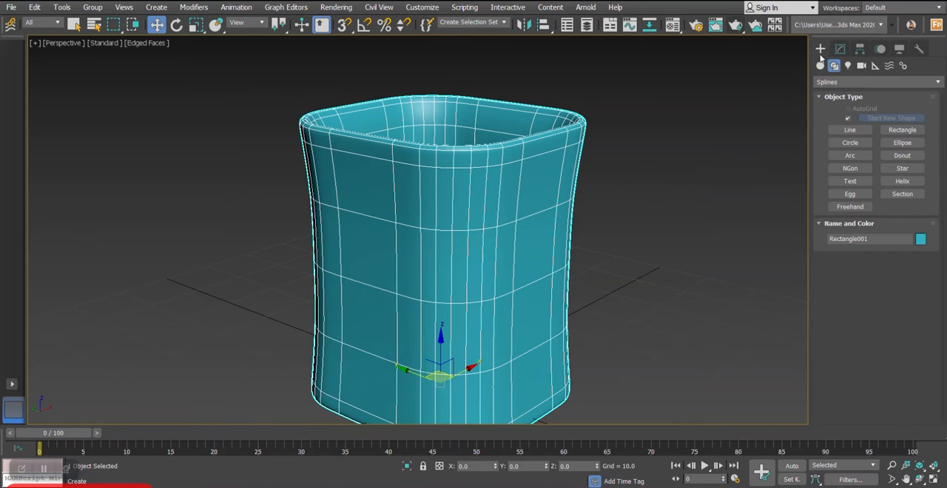
{"action": "left_click", "coordinate": [850, 131]}
{"action": "key", "text": "alt+w"}
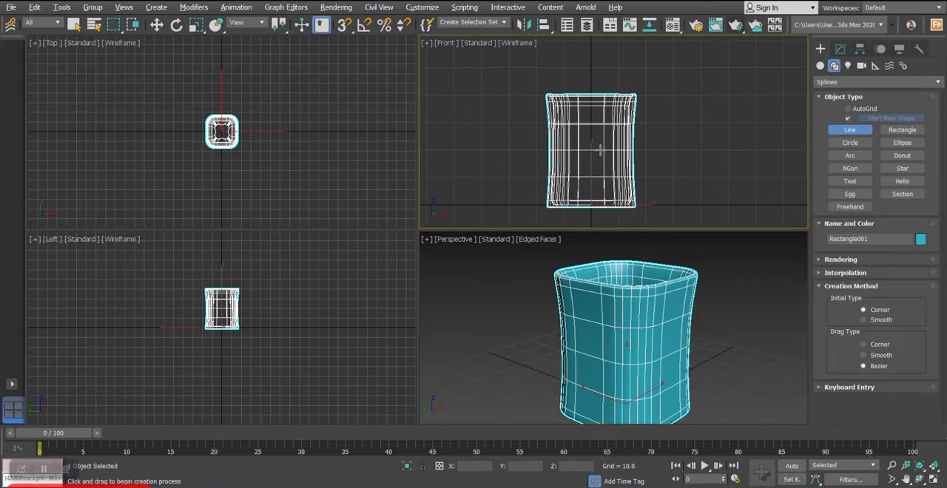
{"action": "key", "text": "alt+w"}
{"action": "scroll", "coordinate": [449, 209], "scroll_direction": "up", "scroll_amount": 5}
{"action": "scroll", "coordinate": [443, 181], "scroll_direction": "up", "scroll_amount": 2}
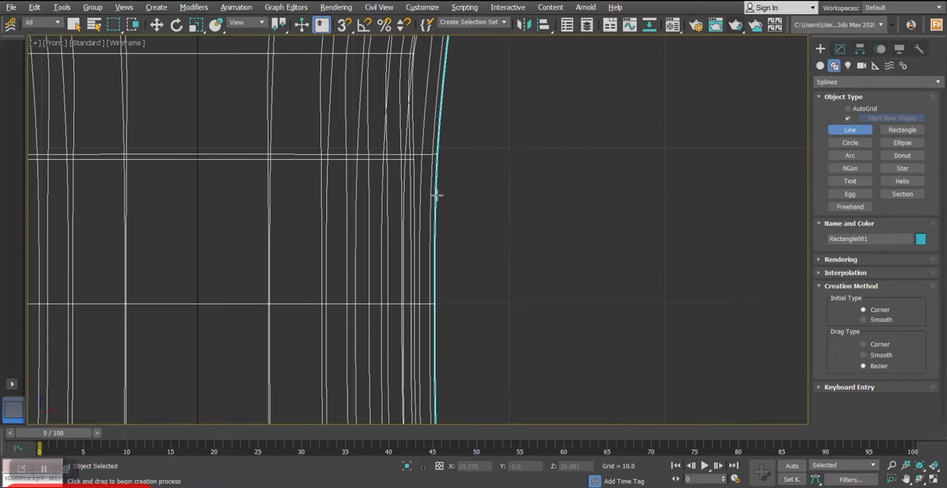
{"action": "left_click", "coordinate": [437, 193]}
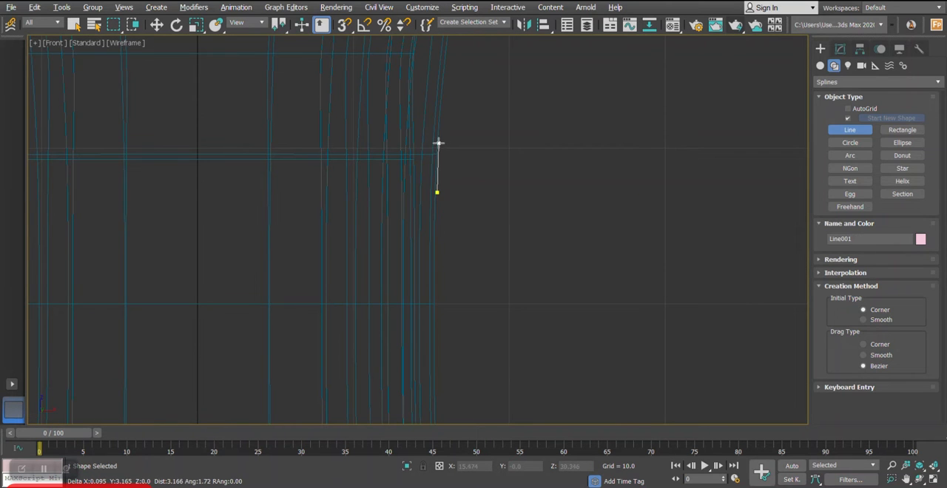
{"action": "left_click", "coordinate": [521, 125]}
{"action": "scroll", "coordinate": [546, 166], "scroll_direction": "down", "scroll_amount": 2}
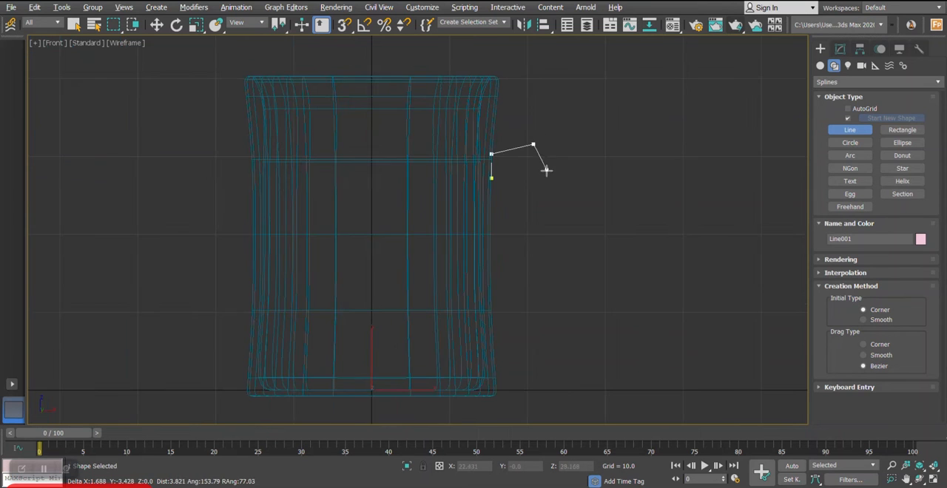
{"action": "left_click", "coordinate": [577, 280]}
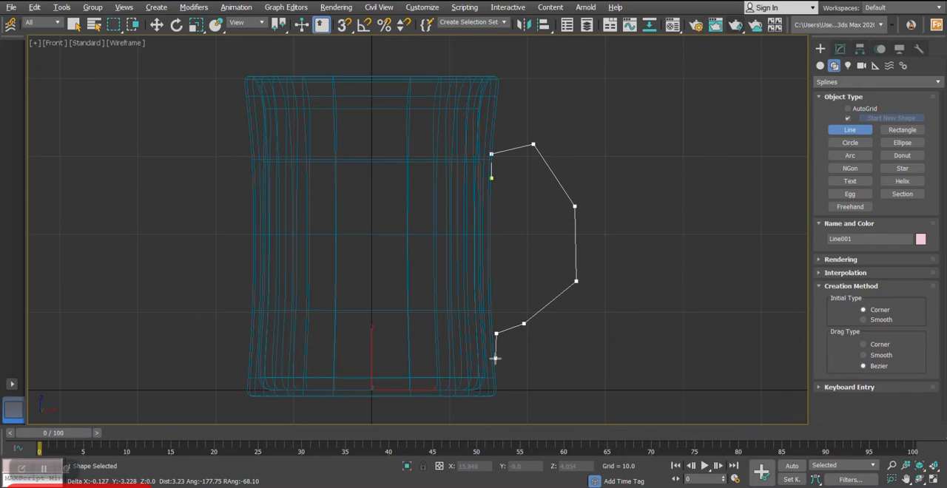
{"action": "right_click", "coordinate": [508, 356]}
- Edit the handle spline's vertices, moving the upper outer corner up and outward and fitting the end points against the wall
{"action": "left_click", "coordinate": [838, 52]}
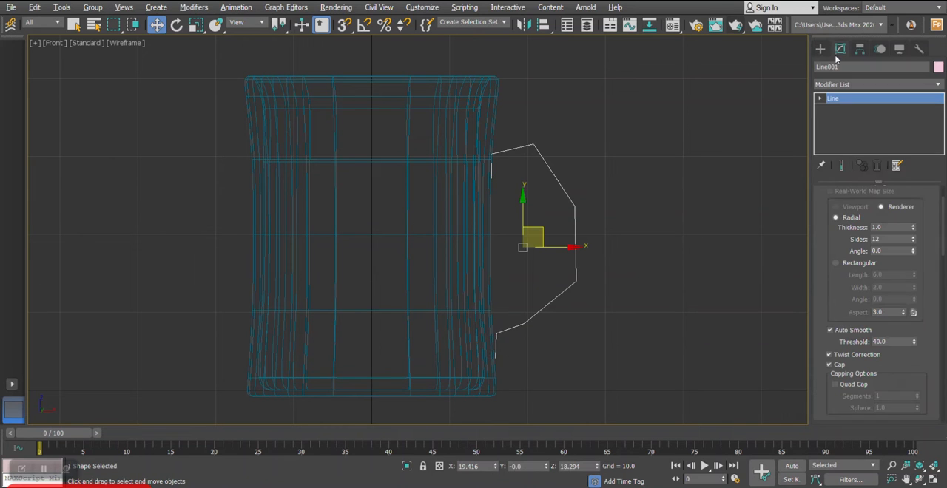
{"action": "left_click", "coordinate": [819, 98]}
{"action": "left_click", "coordinate": [841, 108]}
{"action": "scroll", "coordinate": [544, 300], "scroll_direction": "up", "scroll_amount": 2}
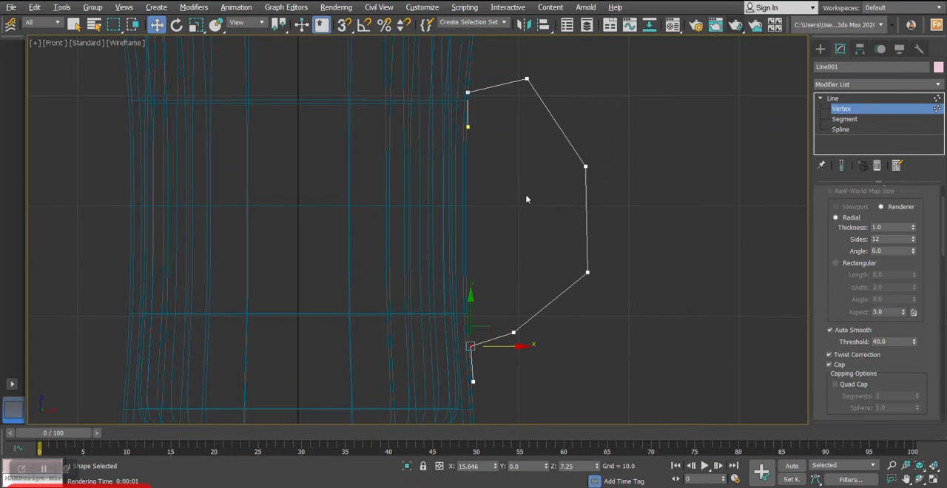
{"action": "scroll", "coordinate": [586, 166], "scroll_direction": "down", "scroll_amount": 2}
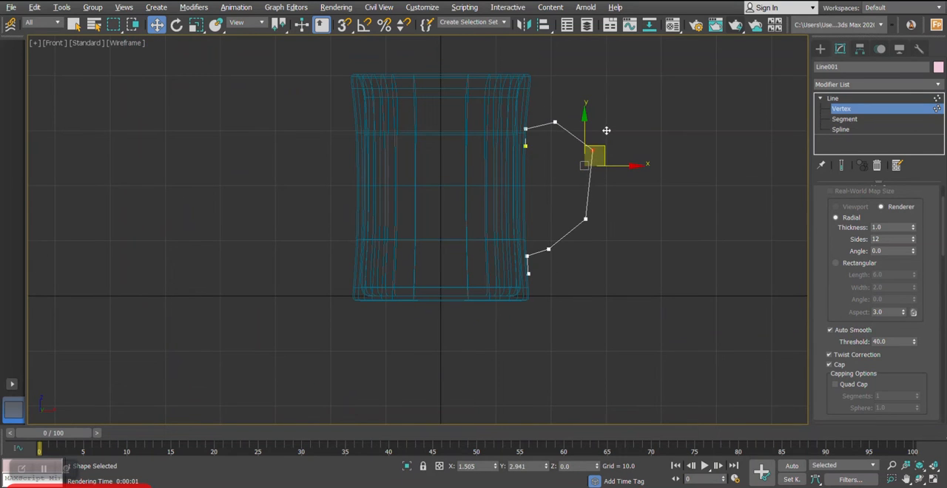
{"action": "scroll", "coordinate": [603, 132], "scroll_direction": "up", "scroll_amount": 2}
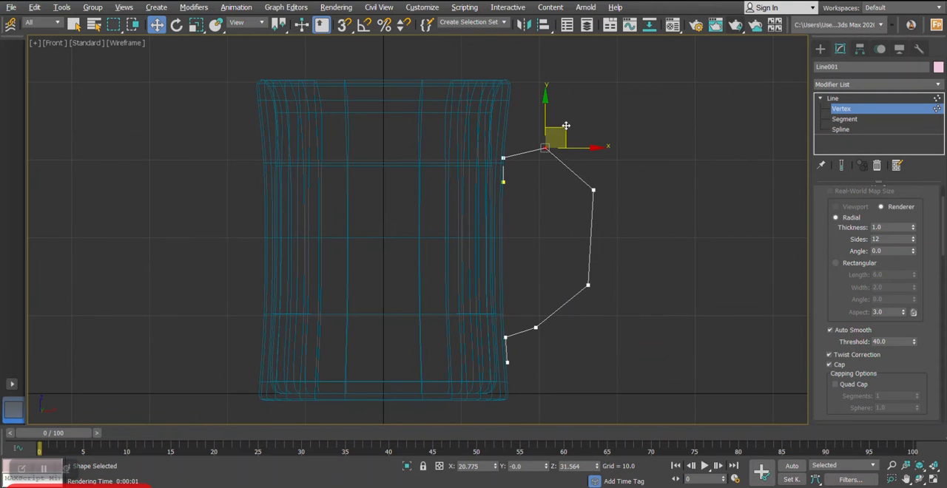
{"action": "scroll", "coordinate": [496, 171], "scroll_direction": "up", "scroll_amount": 3}
{"action": "left_click", "coordinate": [511, 193]}
{"action": "left_click", "coordinate": [511, 145]}
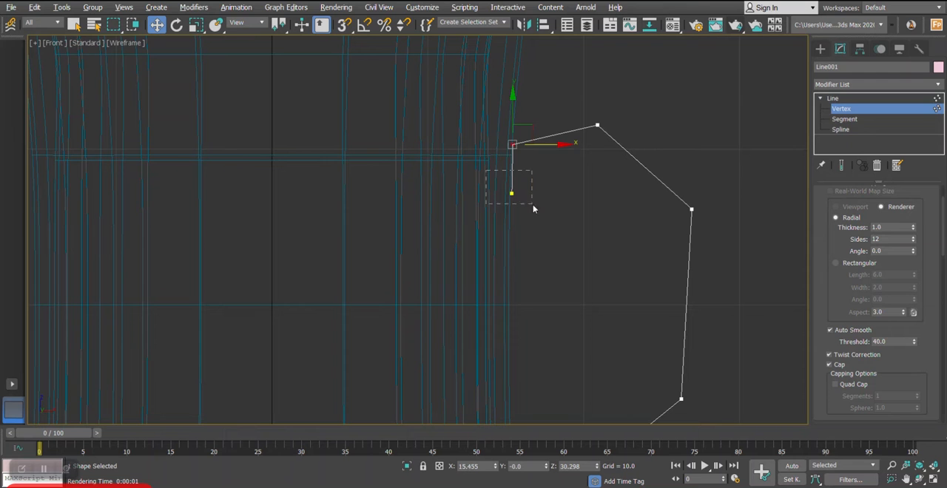
{"action": "scroll", "coordinate": [538, 194], "scroll_direction": "down", "scroll_amount": 3}
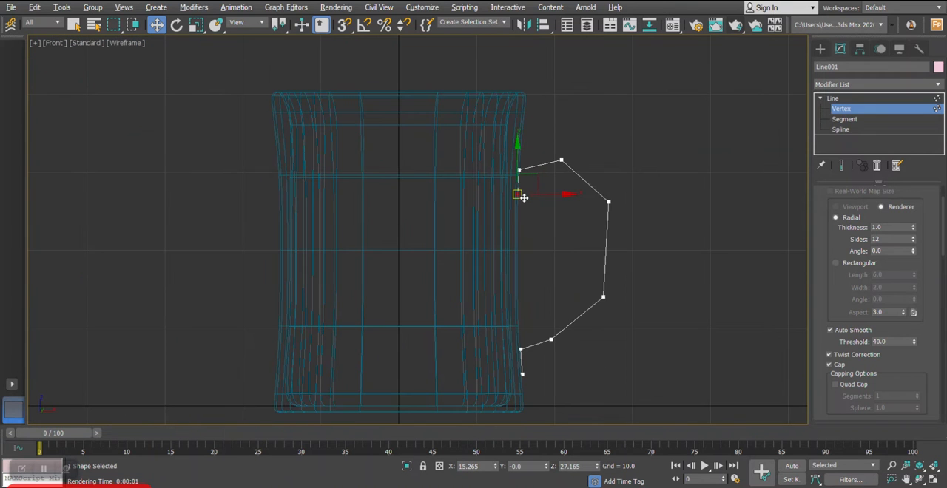
{"action": "left_click", "coordinate": [834, 99]}
- Enable the handle spline in the renderer and viewport with a rectangular cross-section of width 1.34
{"action": "key", "text": "alt+w"}
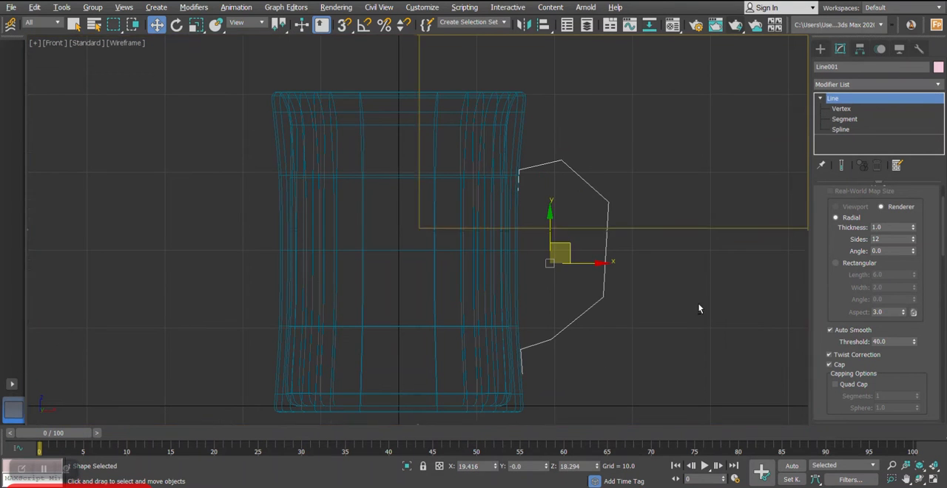
{"action": "middle_click", "coordinate": [700, 307]}
{"action": "key", "text": "alt+w"}
{"action": "middle_click_drag", "start_coordinate": [585, 305], "coordinate": [522, 231], "text": "alt"}
{"action": "scroll", "coordinate": [829, 225], "scroll_direction": "up", "scroll_amount": 3}
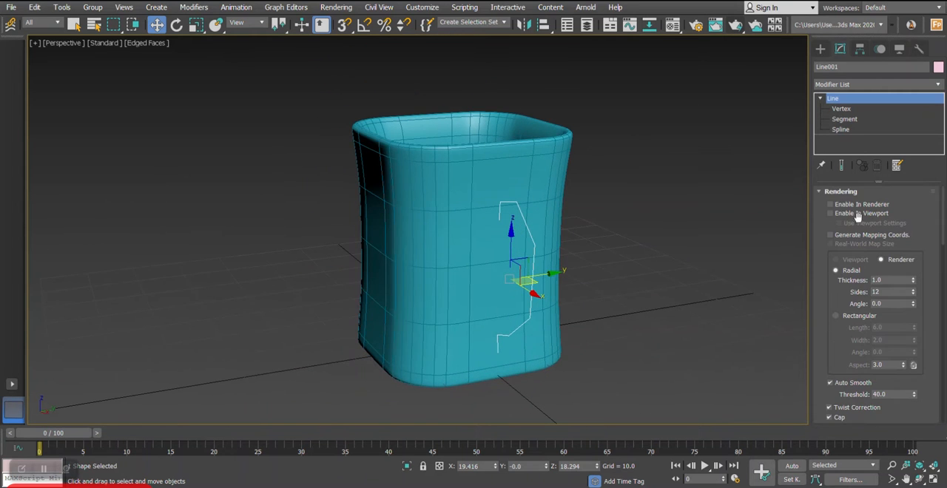
{"action": "left_click", "coordinate": [843, 214]}
{"action": "middle_click_drag", "start_coordinate": [687, 224], "coordinate": [788, 259], "text": "alt"}
{"action": "left_click", "coordinate": [858, 316]}
{"action": "middle_click_drag", "start_coordinate": [631, 280], "coordinate": [655, 268], "text": "alt"}
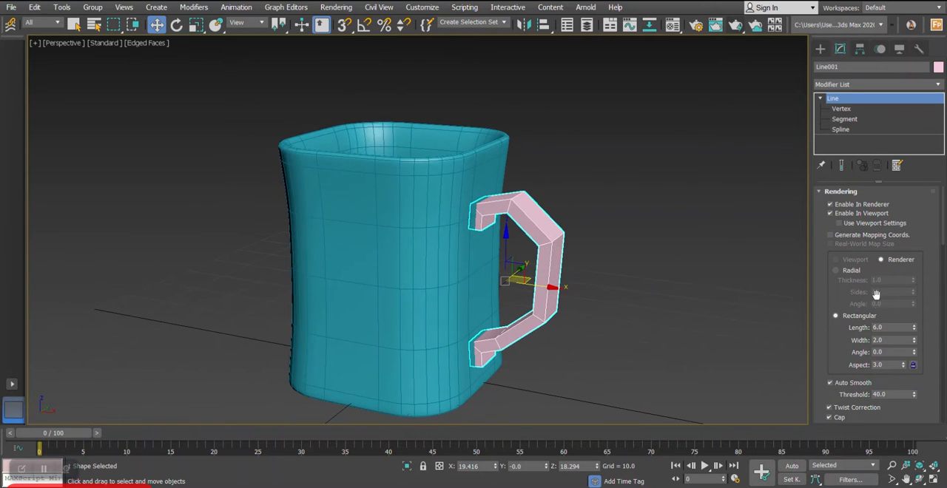
{"action": "left_click_drag", "start_coordinate": [913, 340], "coordinate": [917, 356]}
{"action": "middle_click_drag", "start_coordinate": [666, 308], "coordinate": [528, 245], "text": "alt"}
{"action": "scroll", "coordinate": [569, 276], "scroll_direction": "up", "scroll_amount": 3}
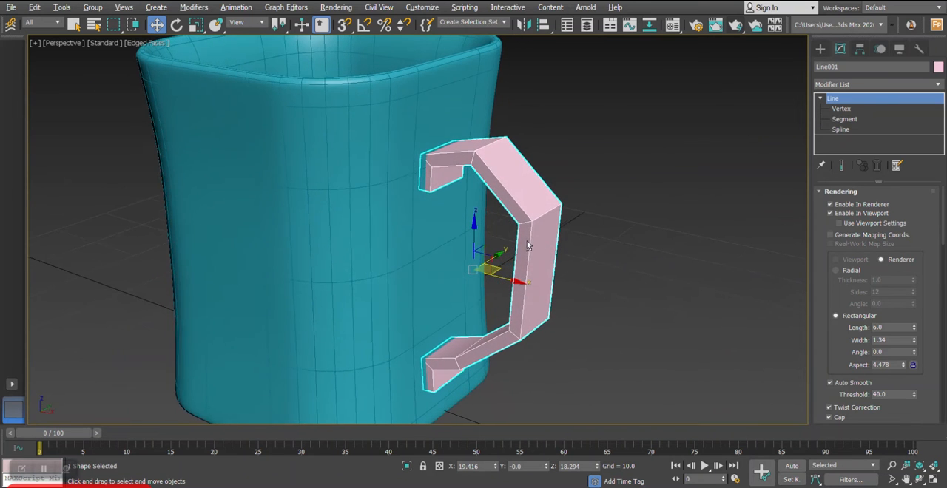
- Add a MeshSmooth modifier to the handle and set its iterations to 2
{"action": "left_click", "coordinate": [868, 82]}
{"action": "scroll", "coordinate": [868, 83], "scroll_direction": "up", "scroll_amount": 3}
{"action": "scroll", "coordinate": [868, 104], "scroll_direction": "down", "scroll_amount": 3}
{"action": "left_click", "coordinate": [844, 153]}
{"action": "mouse_move", "coordinate": [614, 173]}
{"action": "middle_mouse_down", "text": "alt"}
{"action": "mouse_move", "coordinate": [558, 165]}
{"action": "mouse_move", "coordinate": [592, 145]}
{"action": "mouse_move", "coordinate": [617, 152]}
{"action": "mouse_move", "coordinate": [626, 160]}
{"action": "mouse_move", "coordinate": [601, 155]}
{"action": "mouse_move", "coordinate": [630, 173]}
{"action": "middle_mouse_up", "text": "alt"}
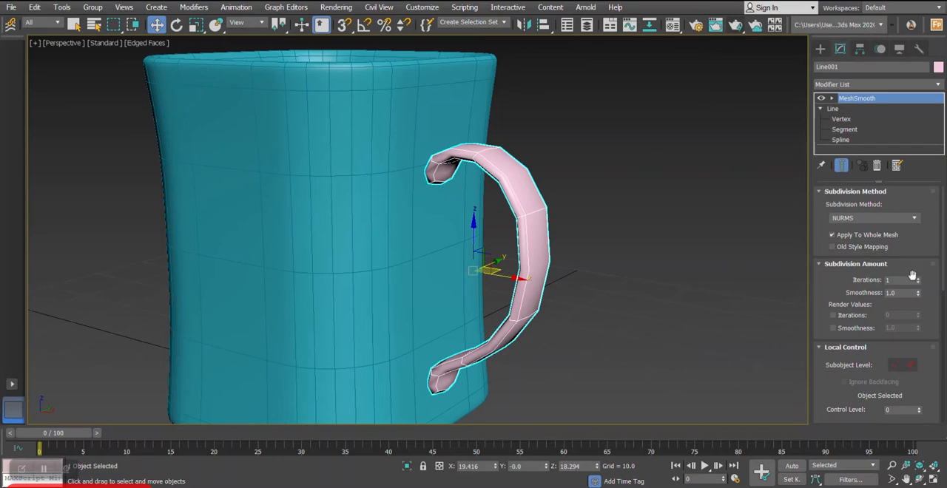
{"action": "middle_click_drag", "start_coordinate": [668, 228], "coordinate": [688, 241], "text": "alt"}
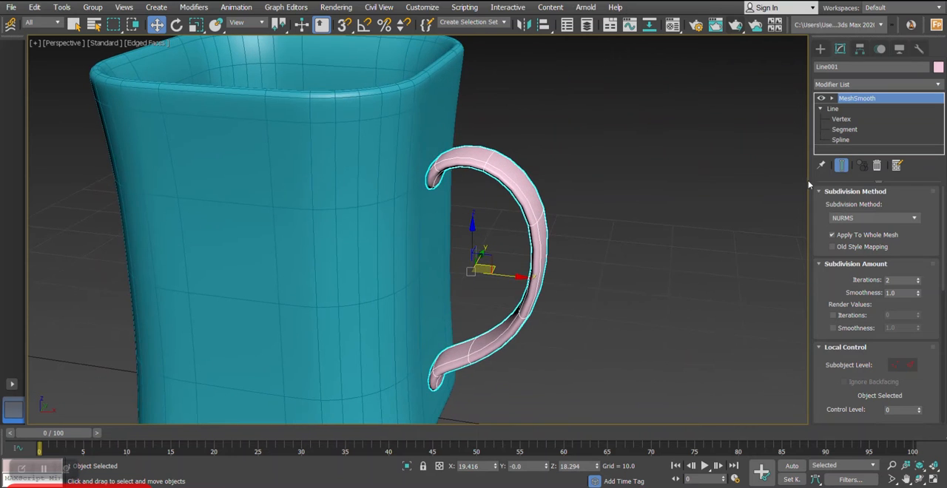
- Set the handle's rectangular cross-section width to 2.01 and check the smoothed result
{"action": "left_click", "coordinate": [834, 108]}
{"action": "middle_click_drag", "start_coordinate": [626, 190], "coordinate": [738, 244], "text": "alt"}
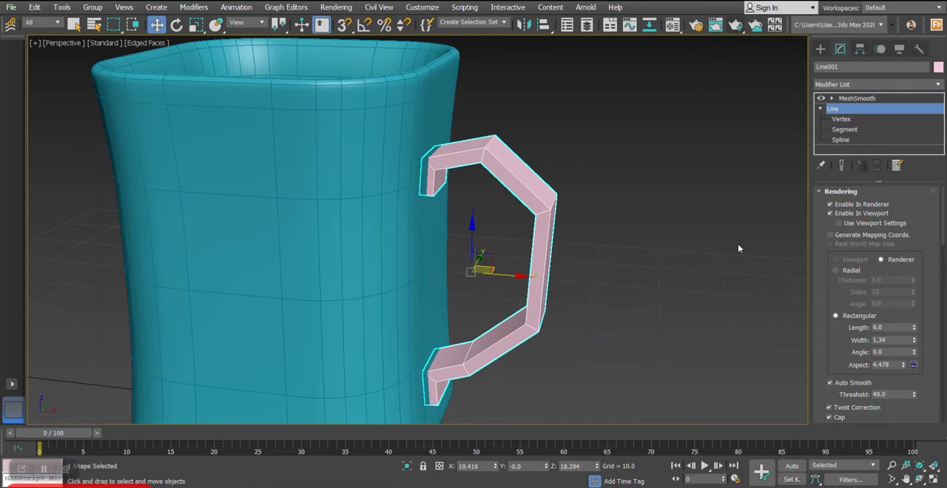
{"action": "left_click_drag", "start_coordinate": [826, 329], "coordinate": [834, 346]}
{"action": "middle_click_drag", "start_coordinate": [796, 329], "coordinate": [620, 245], "text": "alt"}
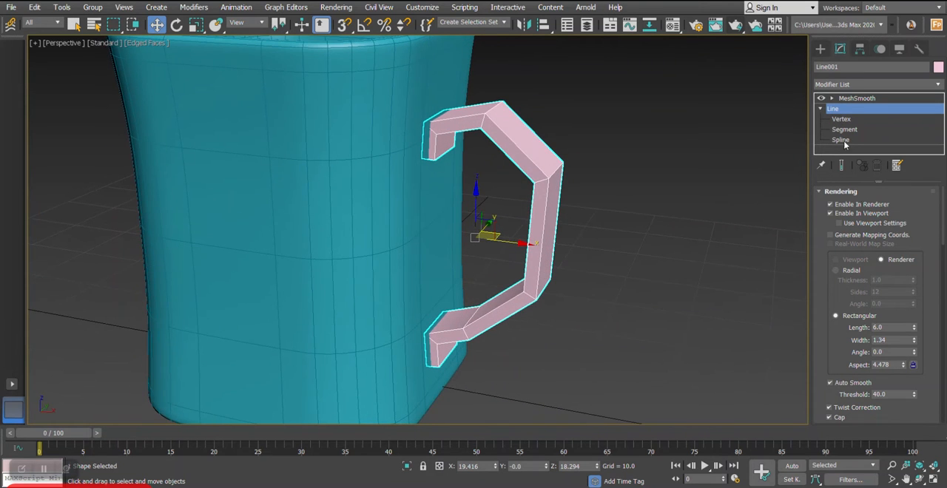
{"action": "left_click_drag", "start_coordinate": [914, 341], "coordinate": [902, 313]}
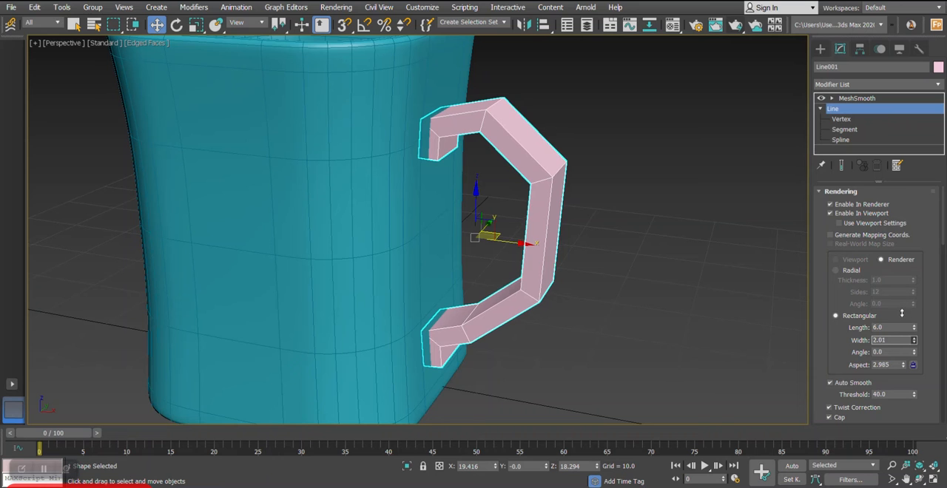
{"action": "left_click", "coordinate": [856, 98]}
{"action": "middle_click_drag", "start_coordinate": [666, 177], "coordinate": [715, 175], "text": "alt"}
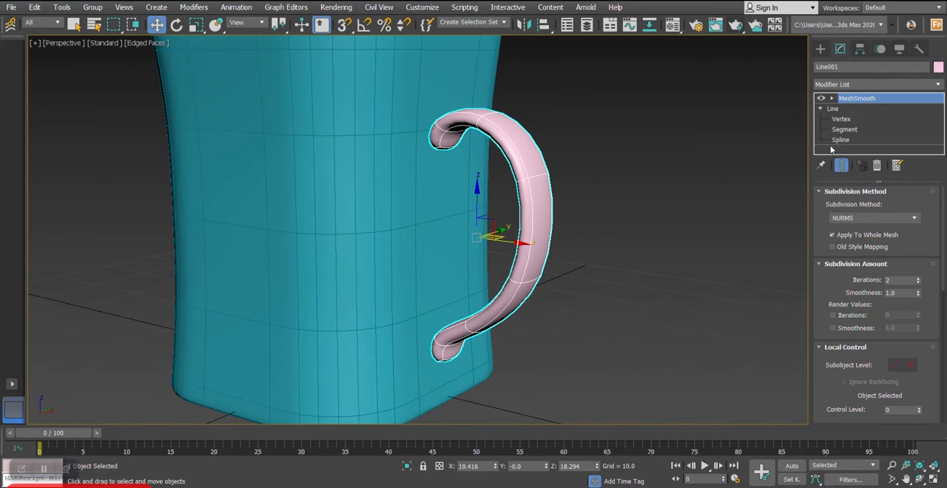
- Set the width of the handle spline's rectangular cross-section to 2.546 and return to the MeshSmooth level
{"action": "left_click", "coordinate": [843, 110]}
{"action": "left_click_drag", "start_coordinate": [916, 342], "coordinate": [911, 327]}
{"action": "scroll", "coordinate": [574, 254], "scroll_direction": "down", "scroll_amount": 3}
{"action": "middle_click_drag", "start_coordinate": [569, 254], "coordinate": [561, 270], "text": "alt"}
{"action": "left_click", "coordinate": [857, 100]}
{"action": "middle_click_drag", "start_coordinate": [803, 122], "coordinate": [656, 190], "text": "alt"}
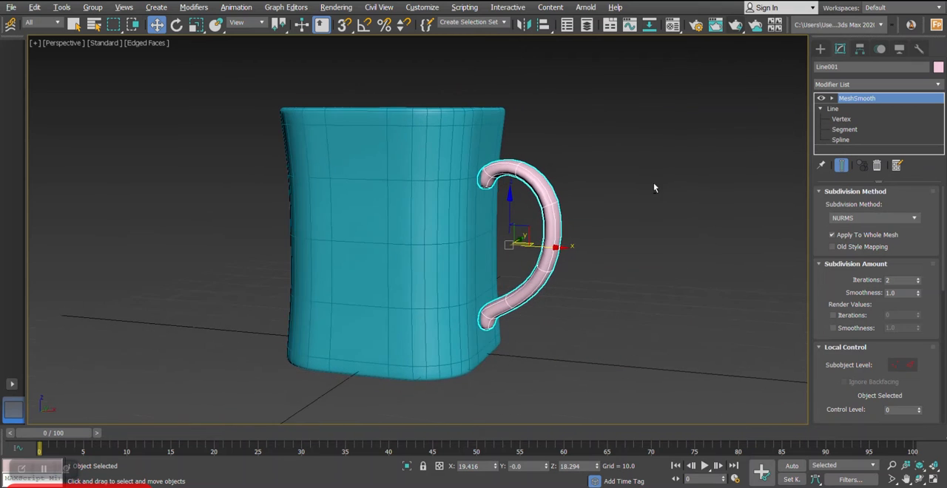
{"action": "scroll", "coordinate": [560, 175], "scroll_direction": "up", "scroll_amount": 3}
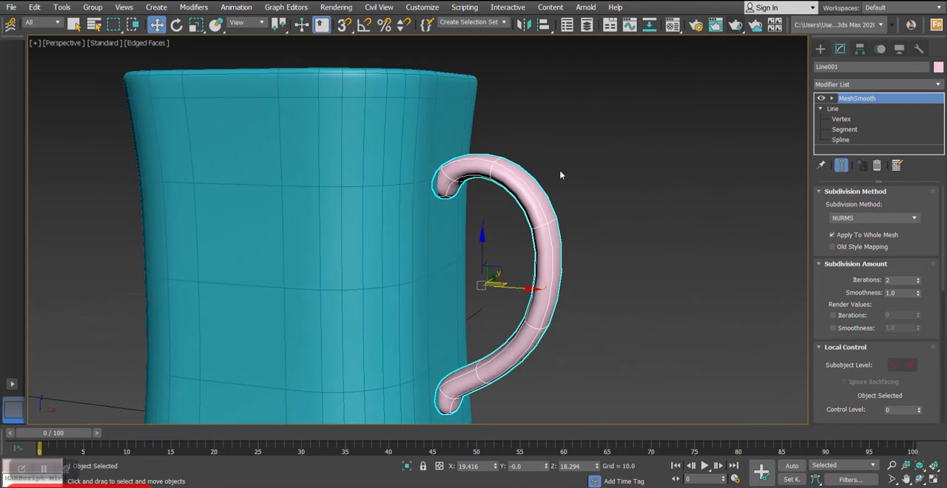
- With the smoothed result shown, lower the handle's upper end vertex and raise the adjoining wall vertex and top vertex in the front view
{"action": "left_click", "coordinate": [840, 119]}
{"action": "left_click", "coordinate": [841, 165]}
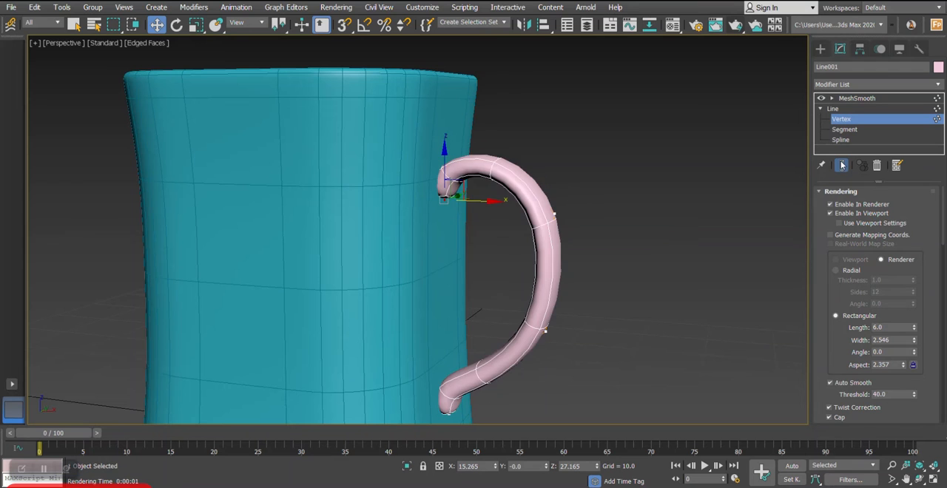
{"action": "key", "text": "alt+w"}
{"action": "middle_click", "coordinate": [656, 129]}
{"action": "key", "text": "alt+w"}
{"action": "scroll", "coordinate": [523, 141], "scroll_direction": "up", "scroll_amount": 6}
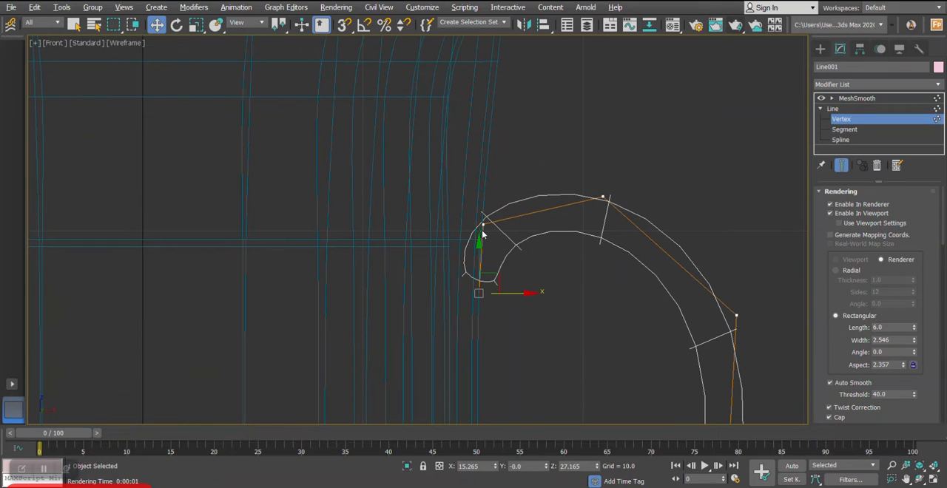
{"action": "left_click_drag", "start_coordinate": [481, 260], "coordinate": [483, 275]}
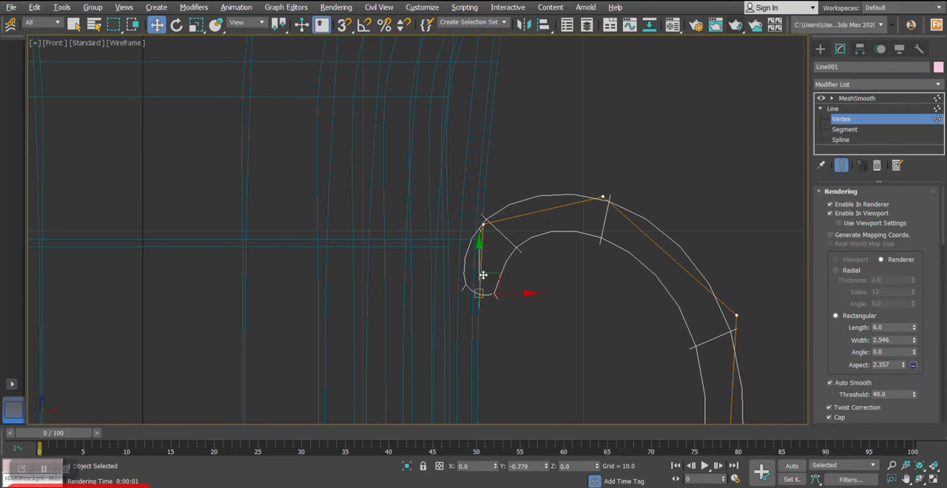
{"action": "left_click_drag", "start_coordinate": [488, 201], "coordinate": [485, 182]}
{"action": "scroll", "coordinate": [503, 185], "scroll_direction": "down", "scroll_amount": 5}
{"action": "scroll", "coordinate": [530, 198], "scroll_direction": "down", "scroll_amount": 2}
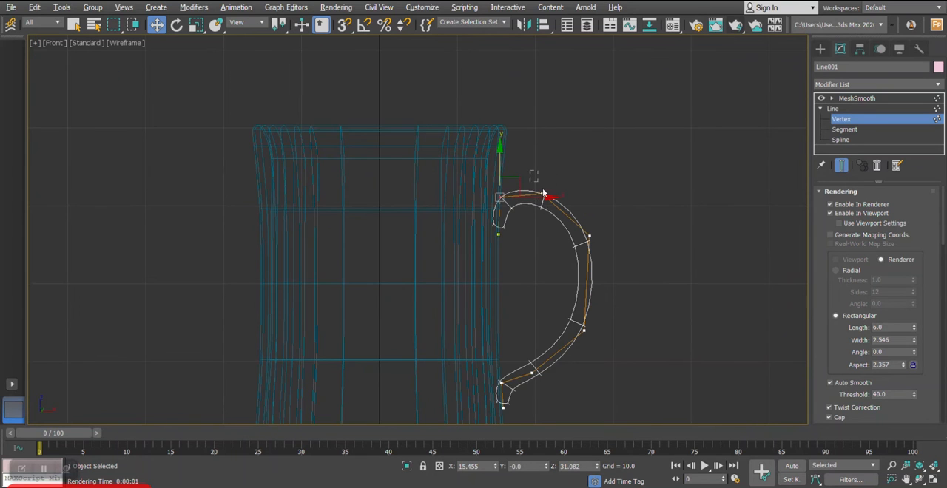
{"action": "left_click_drag", "start_coordinate": [565, 182], "coordinate": [570, 177]}
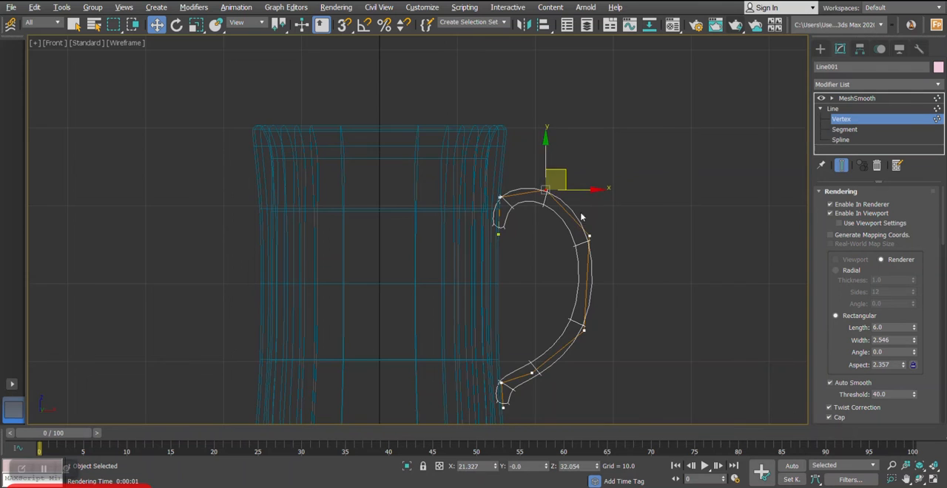
- Move the handle's lower end vertex slightly down along the wall in the front view and leave vertex editing
{"action": "key", "text": "alt+w"}
{"action": "middle_click", "coordinate": [628, 328]}
{"action": "key", "text": "alt+w"}
{"action": "middle_click_drag", "start_coordinate": [628, 328], "coordinate": [571, 257], "text": "alt"}
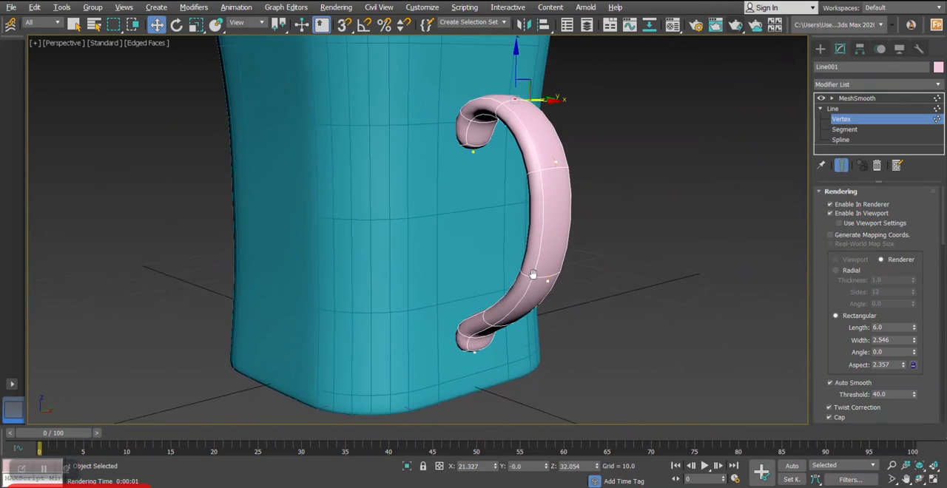
{"action": "key", "text": "alt+w"}
{"action": "middle_click", "coordinate": [686, 198]}
{"action": "key", "text": "alt+w"}
{"action": "scroll", "coordinate": [474, 399], "scroll_direction": "up", "scroll_amount": 2}
{"action": "middle_click_drag", "start_coordinate": [475, 400], "coordinate": [466, 340]}
{"action": "left_click", "coordinate": [502, 347]}
{"action": "scroll", "coordinate": [503, 341], "scroll_direction": "up", "scroll_amount": 3}
{"action": "left_click_drag", "start_coordinate": [491, 311], "coordinate": [492, 324]}
{"action": "scroll", "coordinate": [492, 324], "scroll_direction": "down", "scroll_amount": 3}
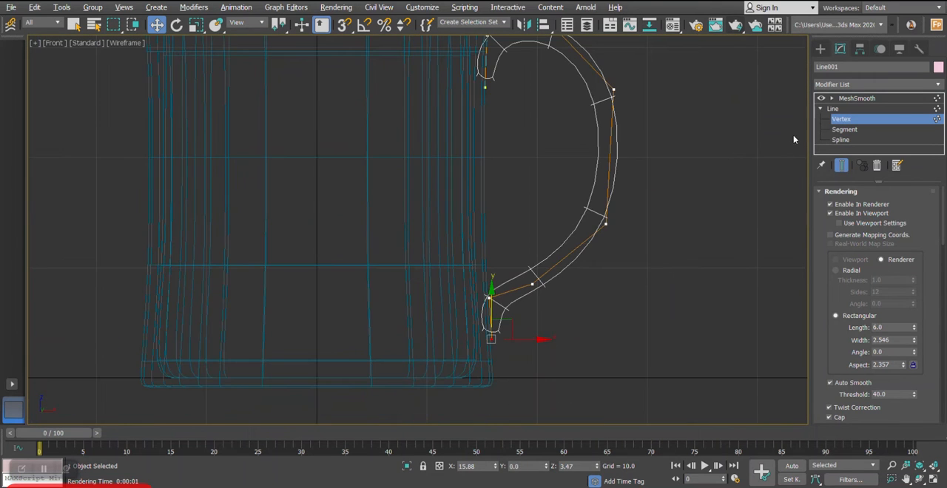
{"action": "left_click", "coordinate": [857, 98]}
- Scale the whole smoothed handle uniformly to about 103% and bring it into the front view
{"action": "key", "text": "alt+w"}
{"action": "key", "text": "alt+w"}
{"action": "middle_click_drag", "start_coordinate": [520, 263], "coordinate": [579, 271], "text": "alt"}
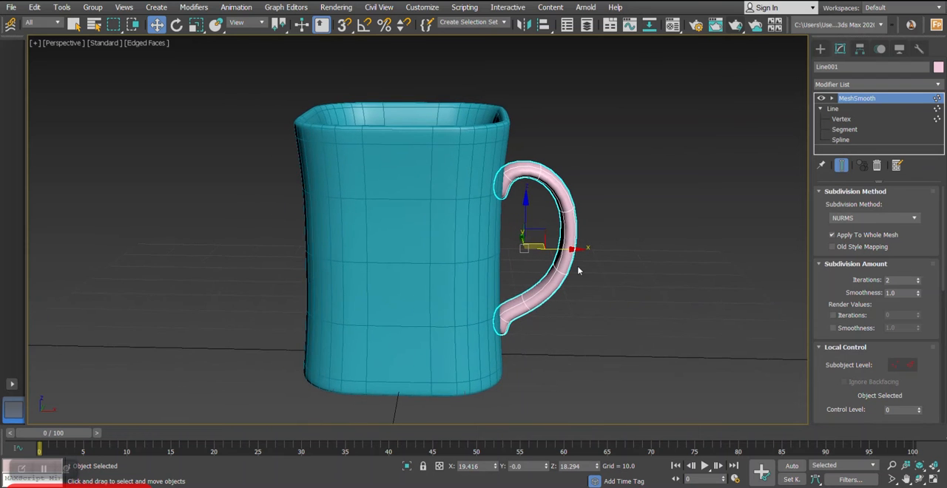
{"action": "middle_click_drag", "start_coordinate": [558, 243], "coordinate": [515, 249], "text": "alt"}
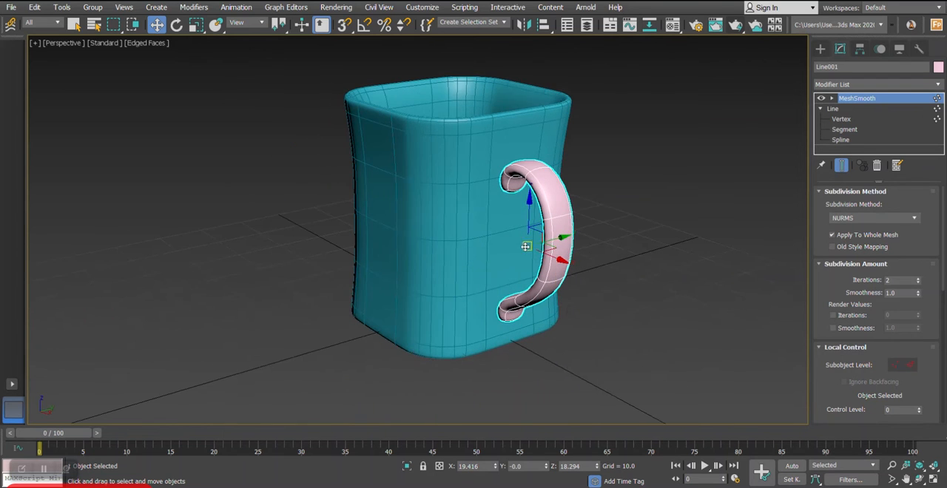
{"action": "key", "text": "r"}
{"action": "key", "text": "alt+w"}
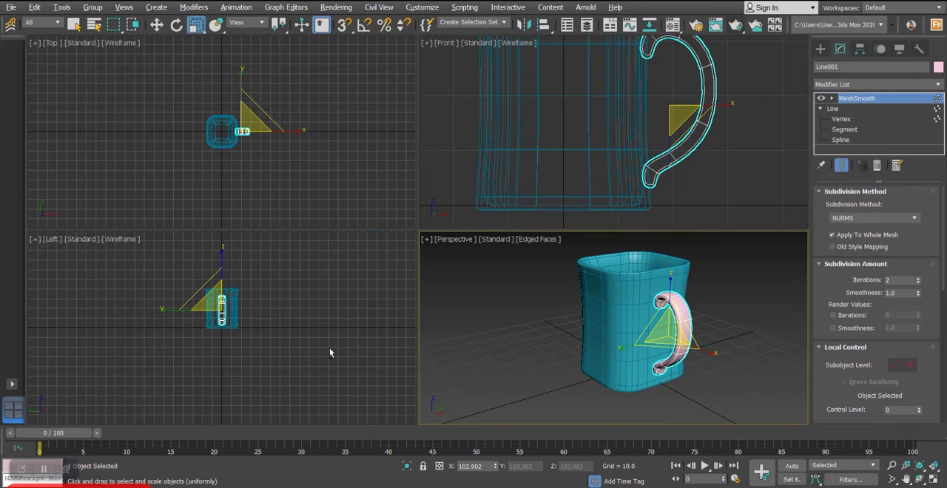
{"action": "key", "text": "alt+w"}
{"action": "middle_click_drag", "start_coordinate": [515, 157], "coordinate": [508, 193]}
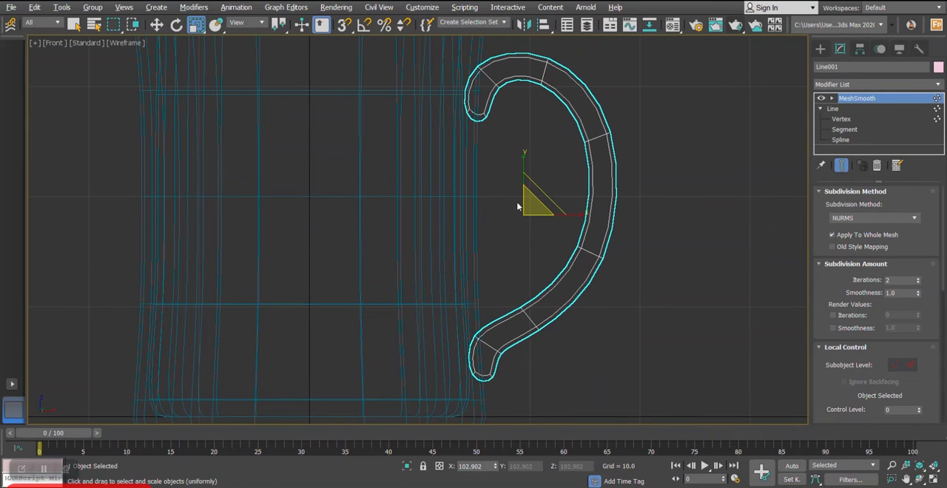
- Shift the smoothed handle slightly along X in the front view to adjust its fit against the mug wall
{"action": "key", "text": "w"}
{"action": "left_click_drag", "start_coordinate": [554, 216], "coordinate": [556, 215]}
{"action": "key", "text": "alt+w"}
{"action": "key", "text": "alt+w"}
{"action": "middle_click_drag", "start_coordinate": [600, 290], "coordinate": [635, 284], "text": "alt"}
{"action": "scroll", "coordinate": [565, 252], "scroll_direction": "down", "scroll_amount": 3}
{"action": "middle_click_drag", "start_coordinate": [554, 222], "coordinate": [593, 260], "text": "alt"}
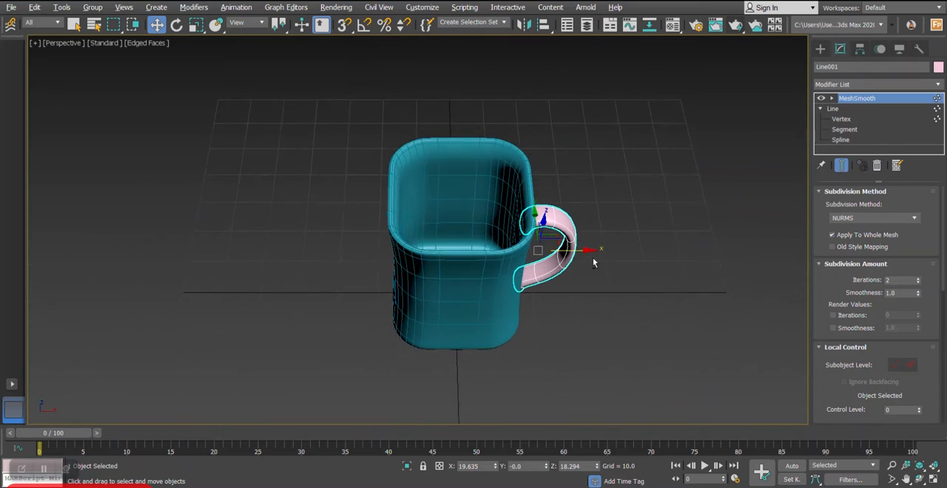
- Select the mug body and examine the mug with its handle from several angles in the perspective view
{"action": "scroll", "coordinate": [593, 260], "scroll_direction": "up", "scroll_amount": 2}
{"action": "middle_click_drag", "start_coordinate": [698, 148], "coordinate": [600, 173], "text": "alt"}
{"action": "left_click", "coordinate": [600, 174]}
{"action": "left_click", "coordinate": [469, 226]}
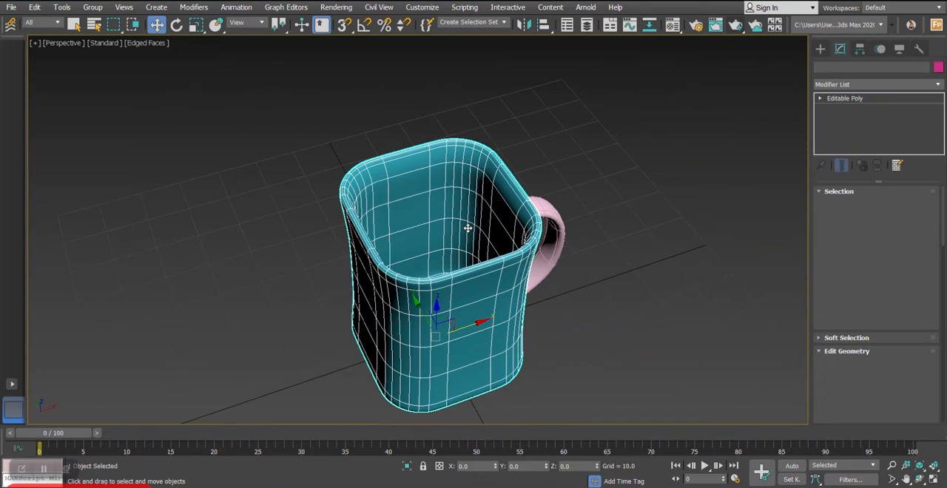
{"action": "scroll", "coordinate": [467, 228], "scroll_direction": "up", "scroll_amount": 2}
{"action": "mouse_move", "coordinate": [474, 208]}
{"action": "middle_mouse_down", "text": "alt"}
{"action": "mouse_move", "coordinate": [478, 159]}
{"action": "mouse_move", "coordinate": [469, 220]}
{"action": "mouse_move", "coordinate": [486, 247]}
{"action": "mouse_move", "coordinate": [490, 218]}
{"action": "mouse_move", "coordinate": [476, 220]}
{"action": "middle_mouse_up", "text": "alt"}
{"action": "scroll", "coordinate": [476, 221], "scroll_direction": "down", "scroll_amount": 5}
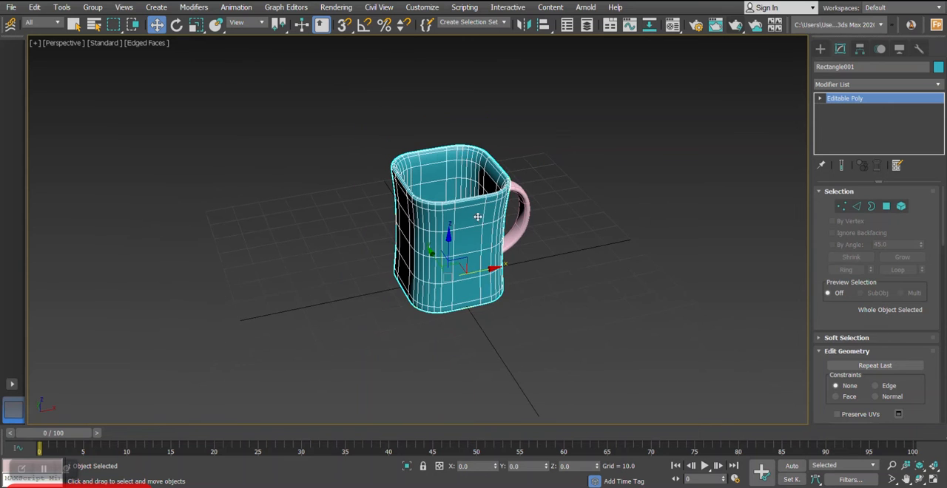
{"action": "scroll", "coordinate": [476, 216], "scroll_direction": "up", "scroll_amount": 3}
- Open the render setup and set the renderer to V-Ray 5, hotfix 1
{"action": "left_click", "coordinate": [336, 7]}
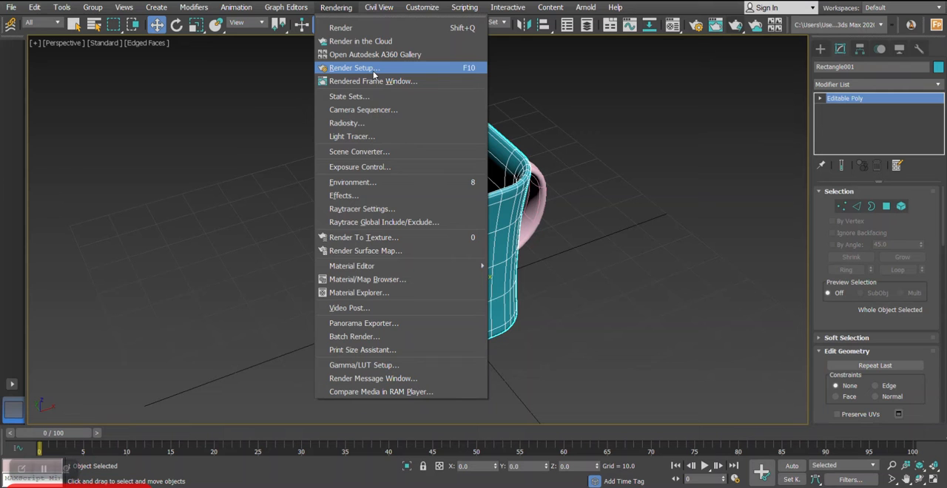
{"action": "left_click", "coordinate": [373, 72]}
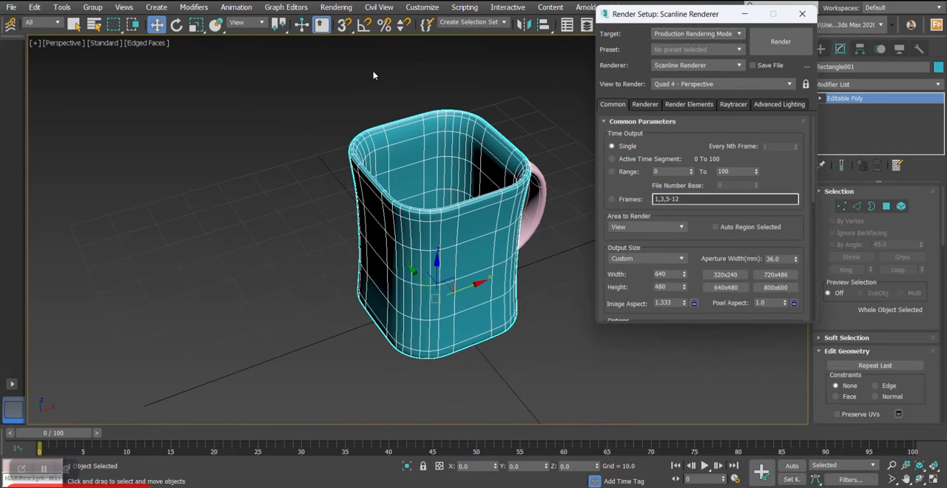
{"action": "left_click", "coordinate": [683, 65]}
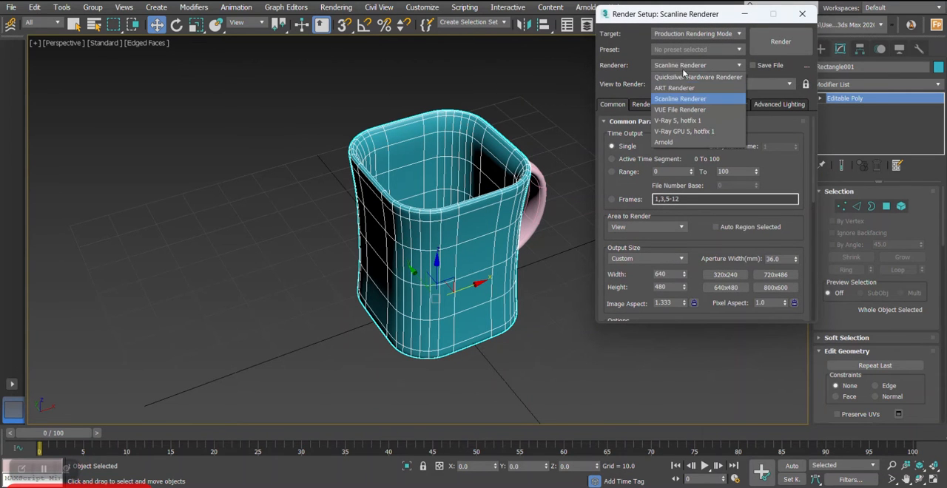
{"action": "left_click", "coordinate": [682, 121]}
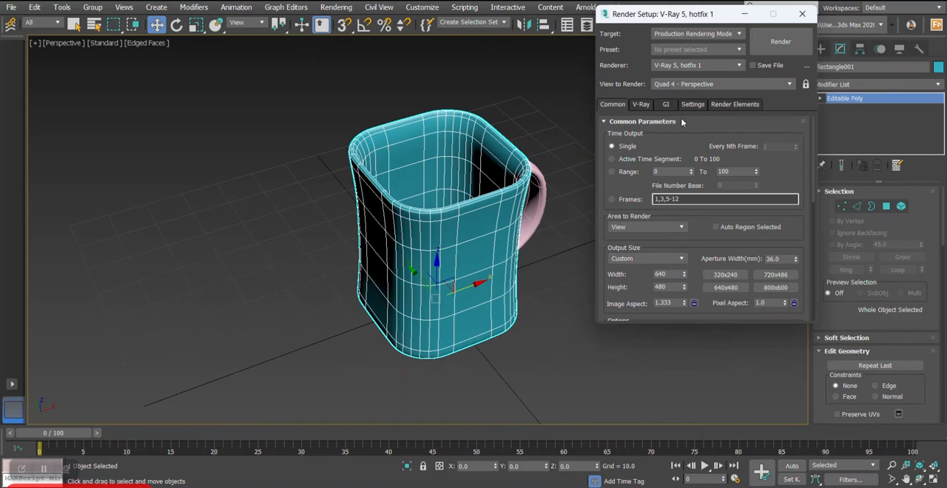
- Set V-Ray's image sampler to Bucket with max subdivs 12 and a noise threshold of 0.005
{"action": "left_click", "coordinate": [649, 104]}
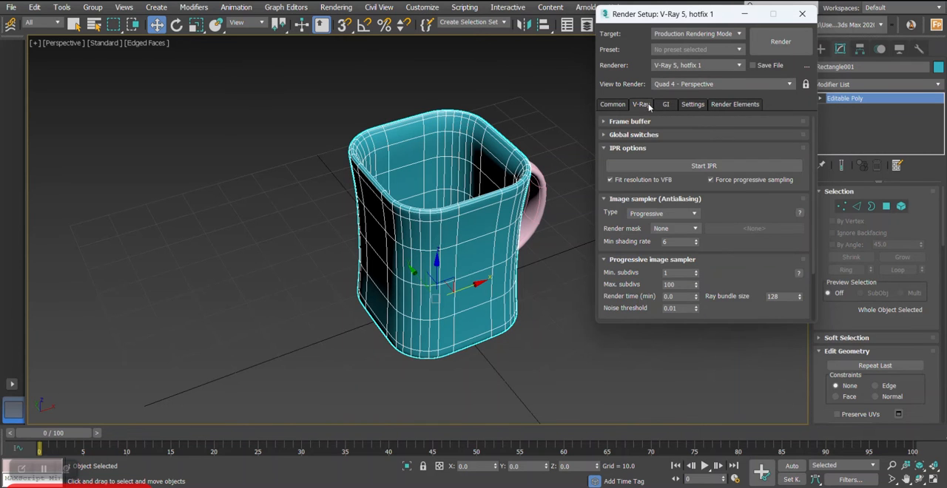
{"action": "left_click", "coordinate": [649, 215]}
{"action": "left_click", "coordinate": [645, 222]}
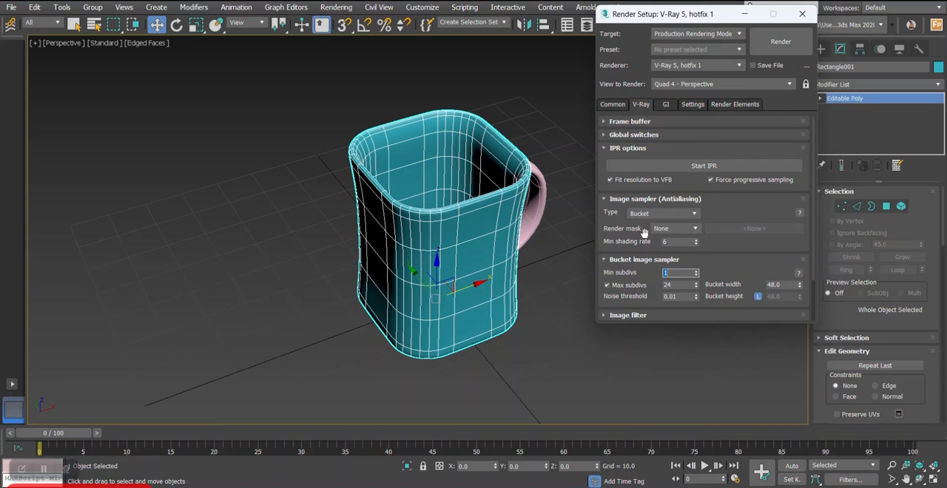
{"action": "left_click_drag", "start_coordinate": [677, 284], "coordinate": [636, 285]}
{"action": "type", "text": "12"}
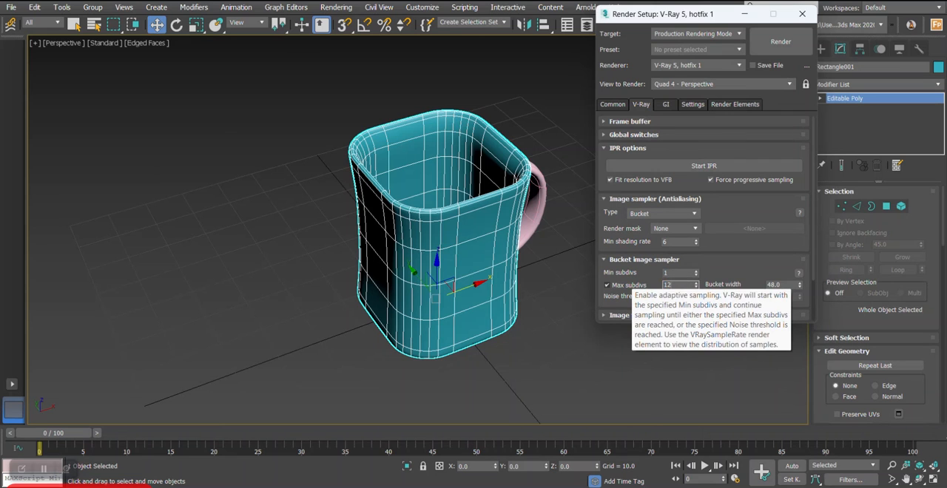
{"action": "left_click", "coordinate": [675, 296]}
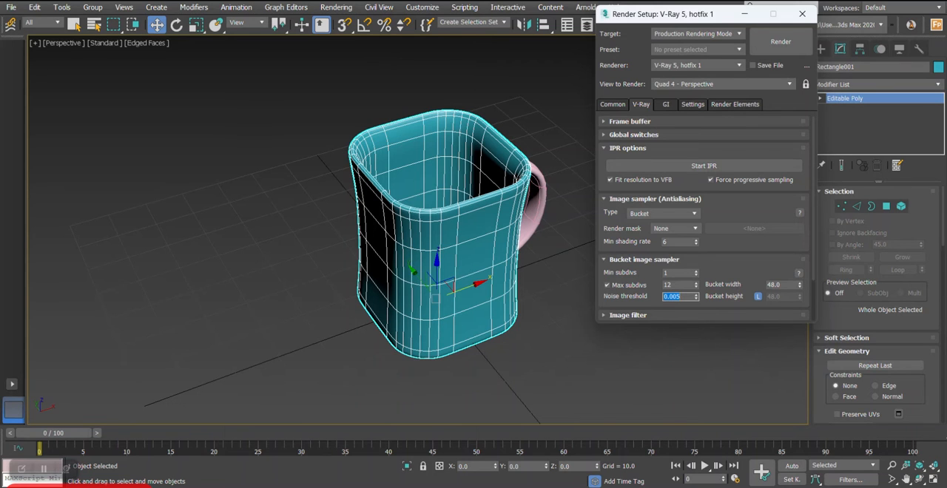
- Set the primary GI engine to Irradiance map and choose its Medium preset
{"action": "left_click", "coordinate": [667, 105]}
{"action": "left_click", "coordinate": [680, 148]}
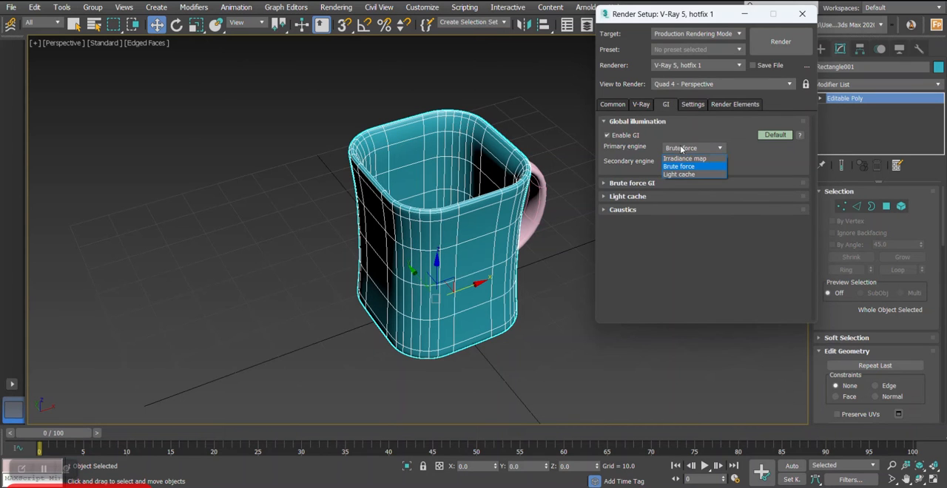
{"action": "left_click", "coordinate": [684, 154]}
{"action": "left_click", "coordinate": [633, 183]}
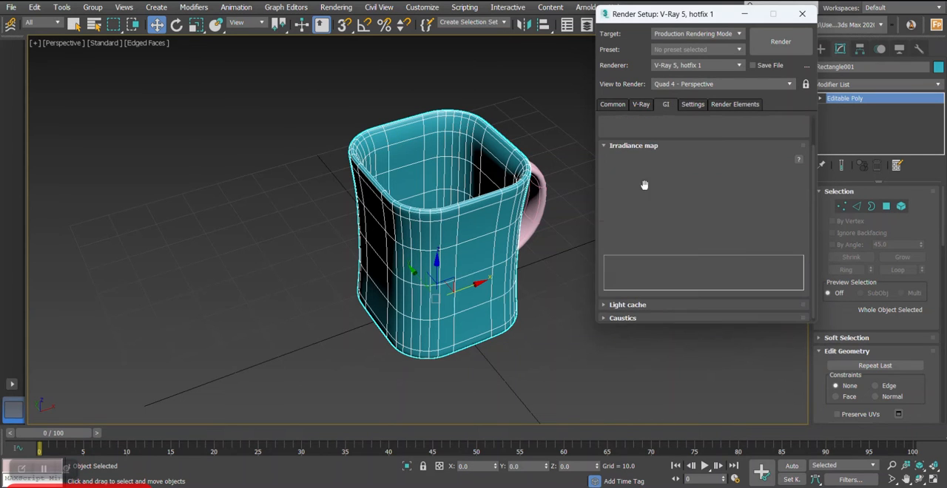
{"action": "left_click", "coordinate": [688, 160]}
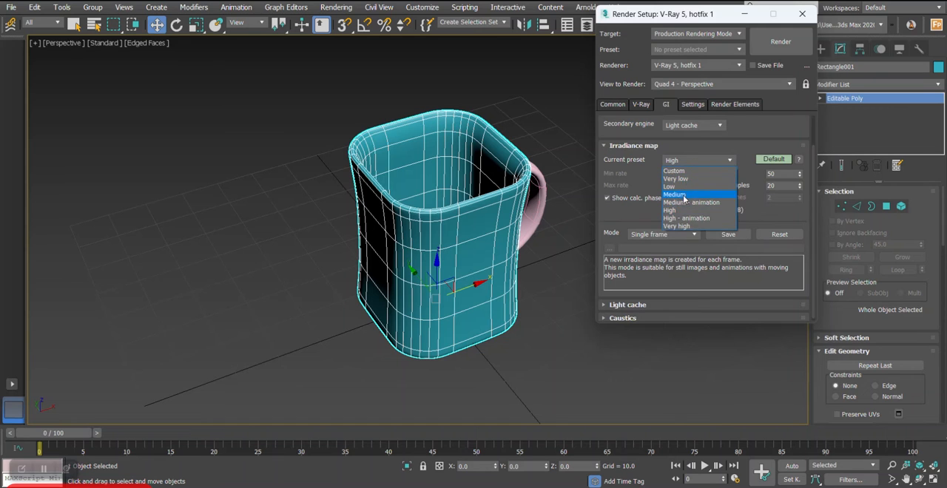
{"action": "left_click", "coordinate": [685, 195]}
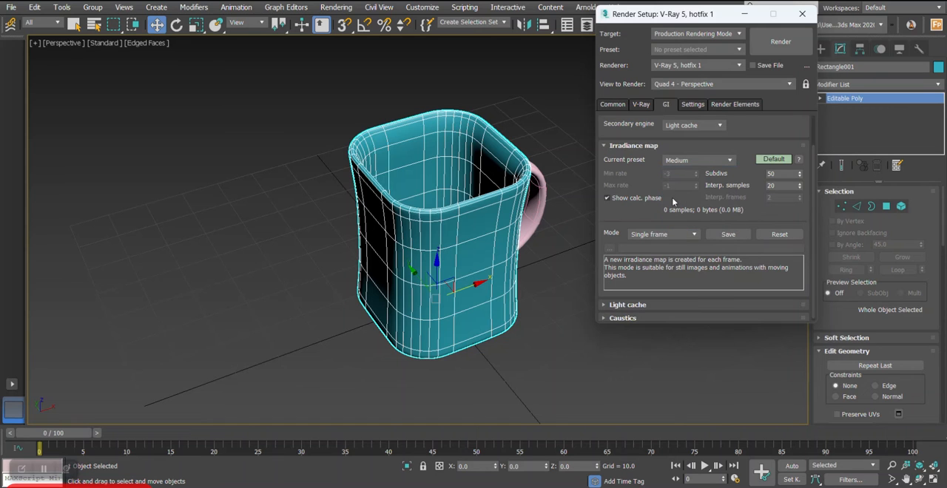
- Show the advanced global illumination settings, enable ambient occlusion and close the render setup
{"action": "left_click", "coordinate": [643, 108]}
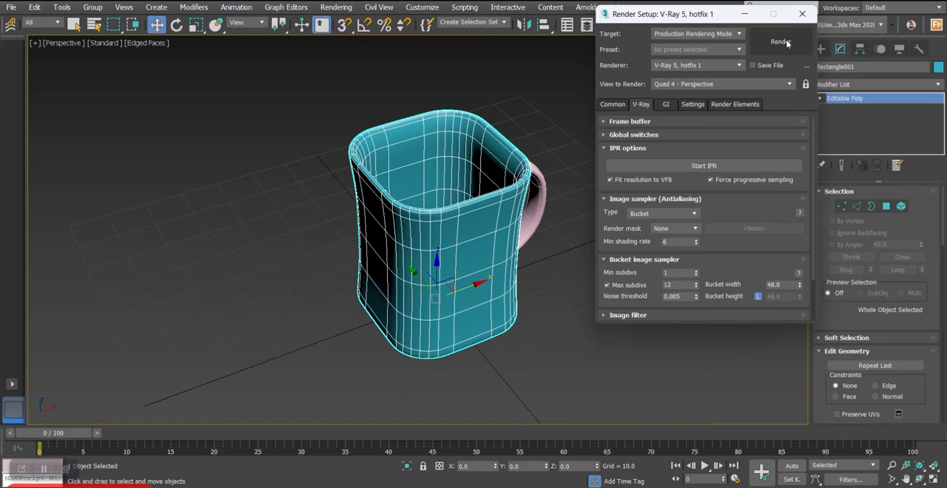
{"action": "left_click", "coordinate": [668, 104]}
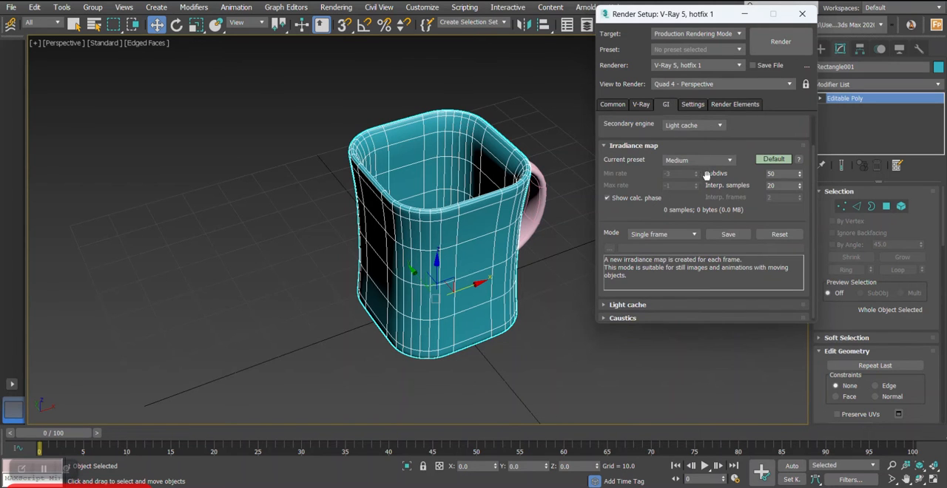
{"action": "scroll", "coordinate": [673, 185], "scroll_direction": "up", "scroll_amount": 1}
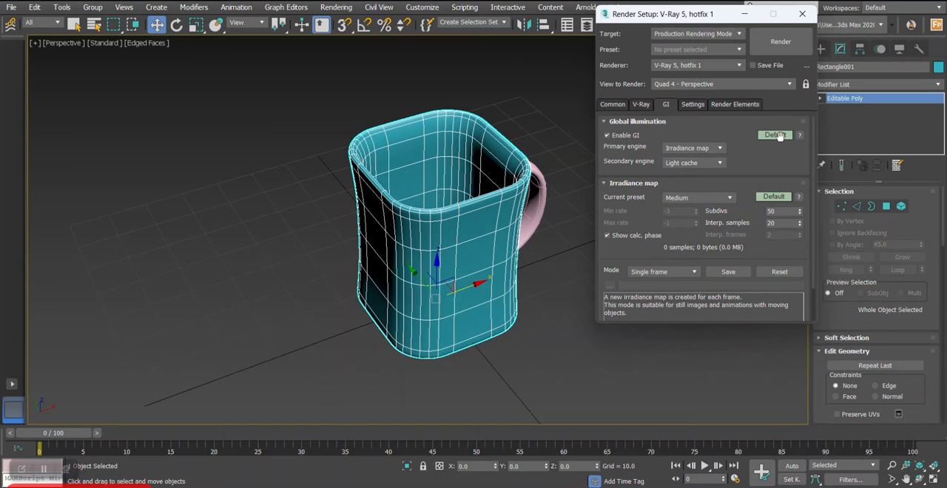
{"action": "left_click", "coordinate": [775, 134]}
{"action": "left_click", "coordinate": [709, 212]}
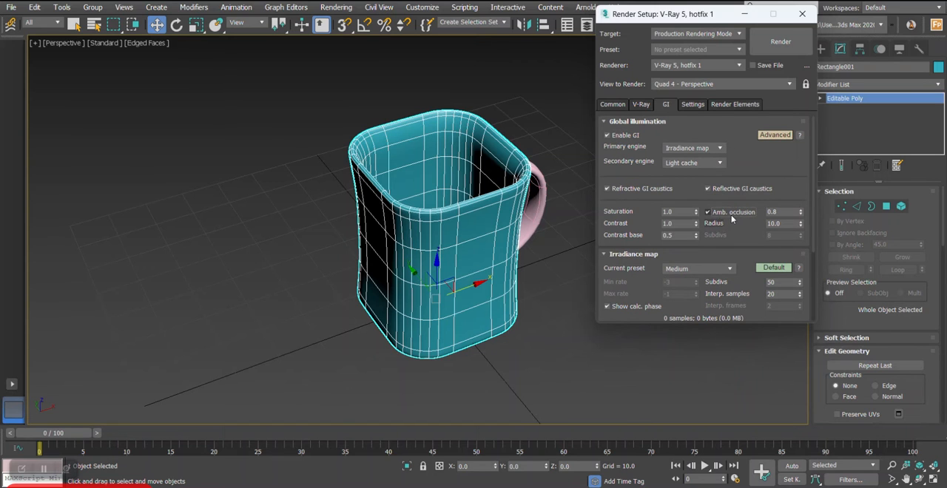
{"action": "left_click", "coordinate": [802, 13]}
- Open the Material Editor and assign the first sample material, 01 - Default, to the mug body
{"action": "mouse_move", "coordinate": [560, 190]}
{"action": "middle_mouse_down", "text": "alt"}
{"action": "mouse_move", "coordinate": [535, 194]}
{"action": "mouse_move", "coordinate": [555, 198]}
{"action": "mouse_move", "coordinate": [550, 191]}
{"action": "middle_mouse_up", "text": "alt"}
{"action": "key", "text": "m"}
{"action": "left_click_drag", "start_coordinate": [216, 44], "coordinate": [718, 61]}
{"action": "scroll", "coordinate": [493, 247], "scroll_direction": "up", "scroll_amount": 3}
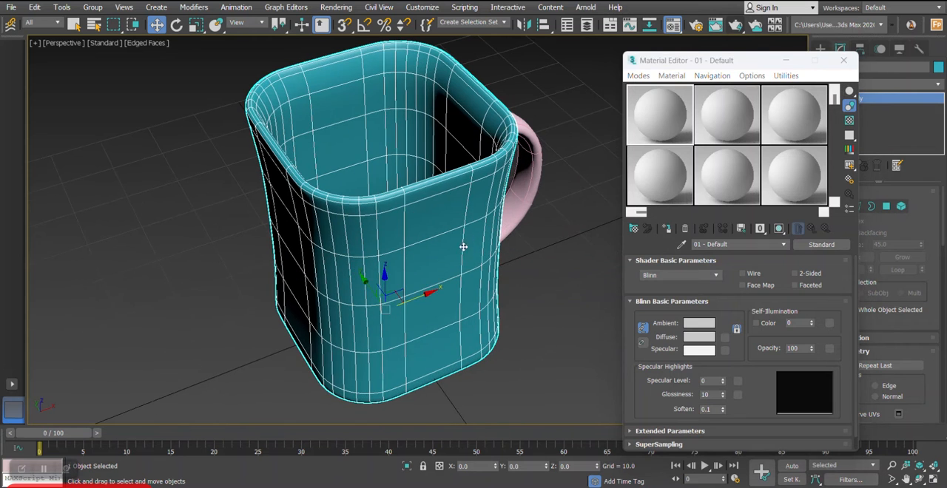
{"action": "left_click", "coordinate": [666, 228]}
{"action": "middle_click_drag", "start_coordinate": [493, 261], "coordinate": [540, 296], "text": "alt"}
- Change the mug body's material type to VRayMtl and apply the Ceramic preset
{"action": "left_click", "coordinate": [817, 247]}
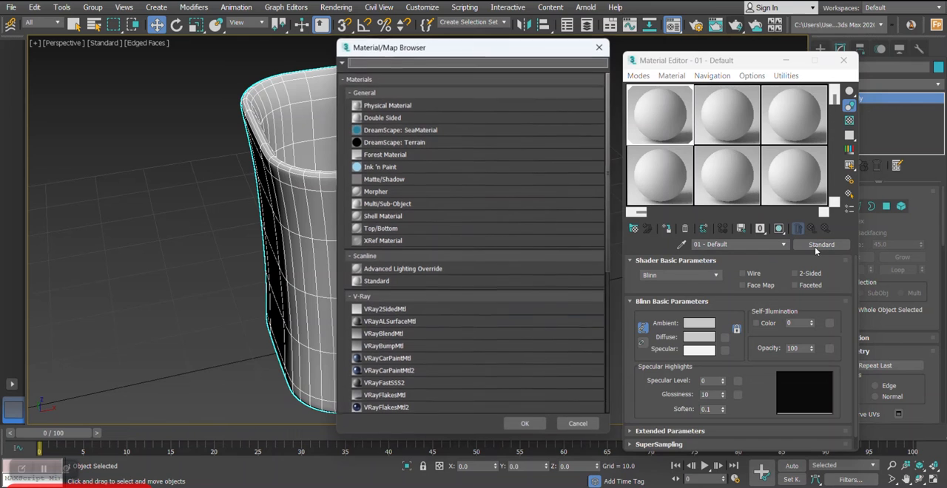
{"action": "left_click_drag", "start_coordinate": [436, 56], "coordinate": [542, 27]}
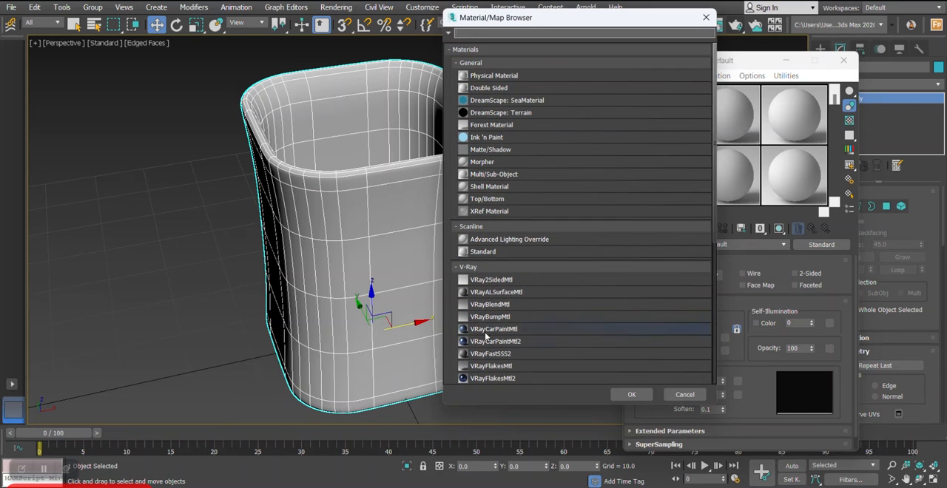
{"action": "scroll", "coordinate": [485, 331], "scroll_direction": "down", "scroll_amount": 4}
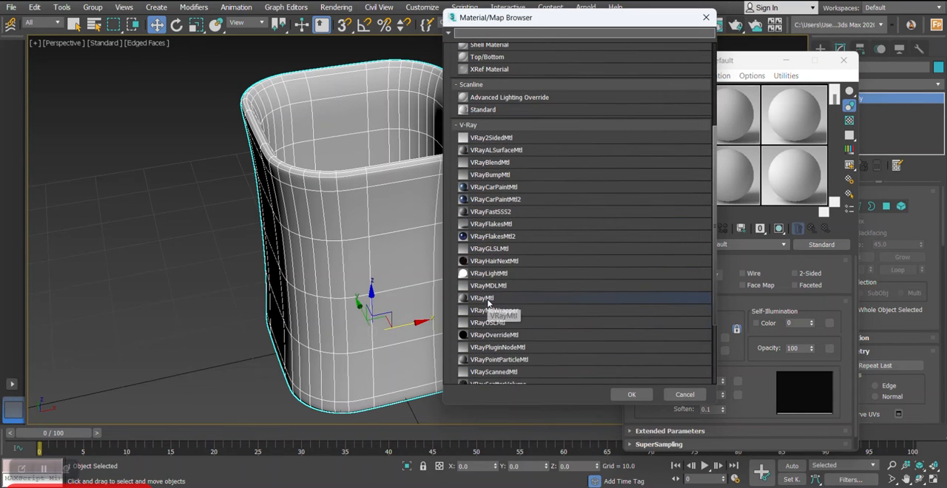
{"action": "double_click", "coordinate": [488, 299]}
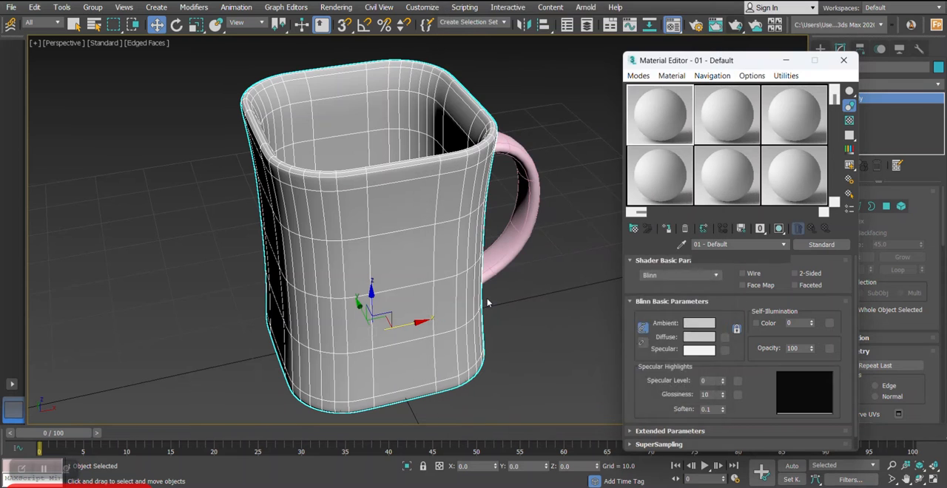
{"action": "left_click", "coordinate": [807, 275]}
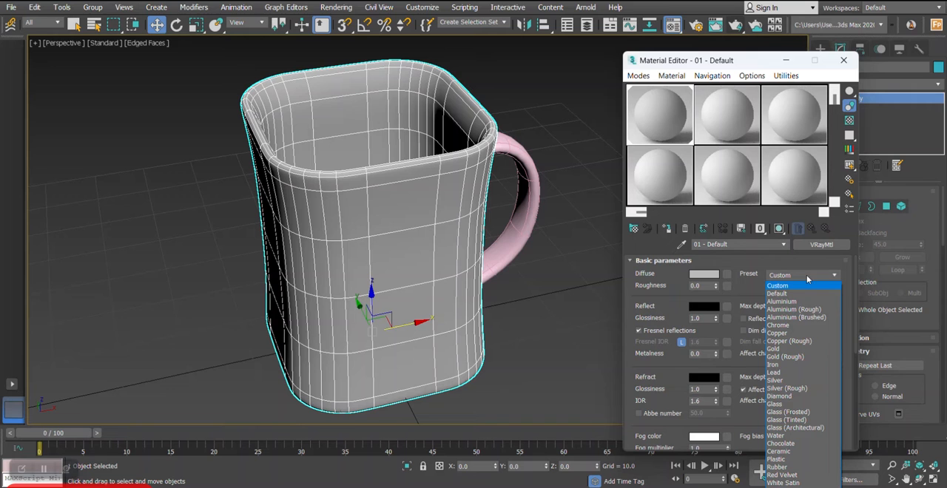
{"action": "left_click", "coordinate": [796, 452]}
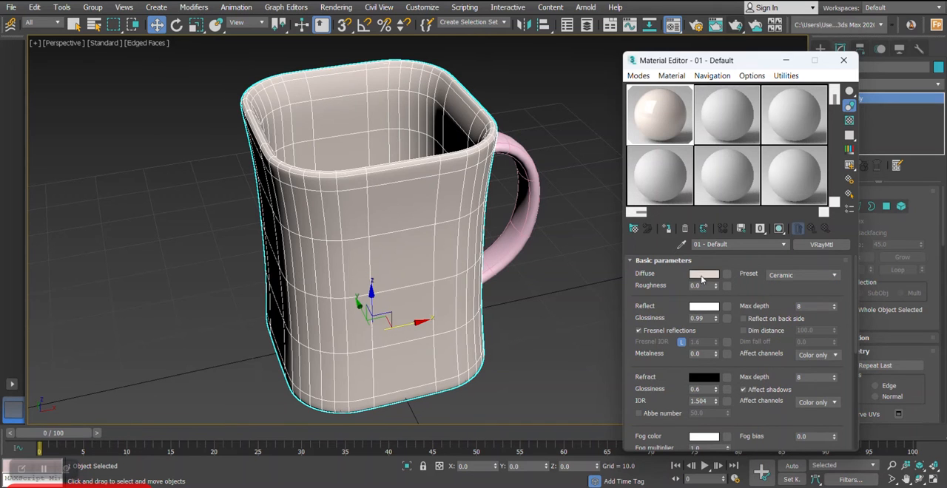
- Set the ceramic material's diffuse colour to black
{"action": "left_click", "coordinate": [703, 276]}
{"action": "left_click", "coordinate": [226, 134]}
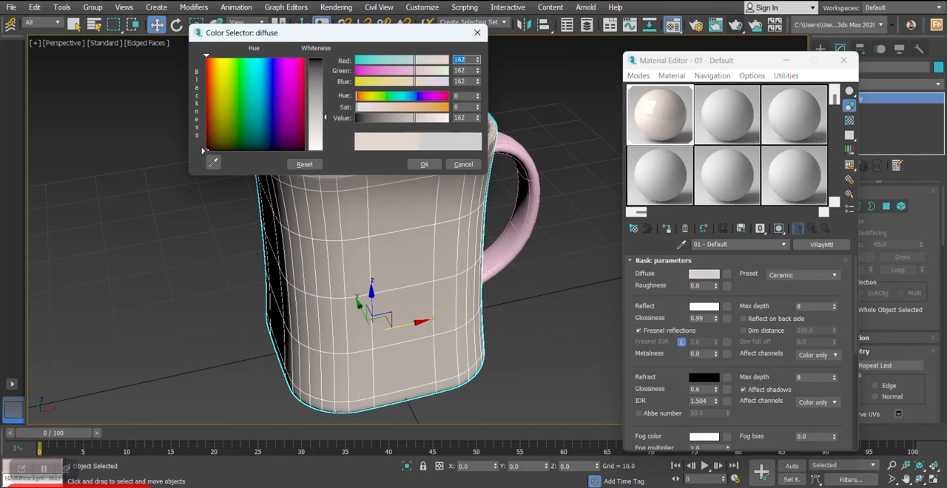
{"action": "left_click_drag", "start_coordinate": [324, 70], "coordinate": [323, 58]}
{"action": "left_click", "coordinate": [424, 164]}
{"action": "scroll", "coordinate": [476, 226], "scroll_direction": "down", "scroll_amount": 3}
{"action": "scroll", "coordinate": [476, 225], "scroll_direction": "up", "scroll_amount": 5}
- Assign the black ceramic material to the handle, hiding the edged-face display meanwhile and restoring it
{"action": "key", "text": "F4"}
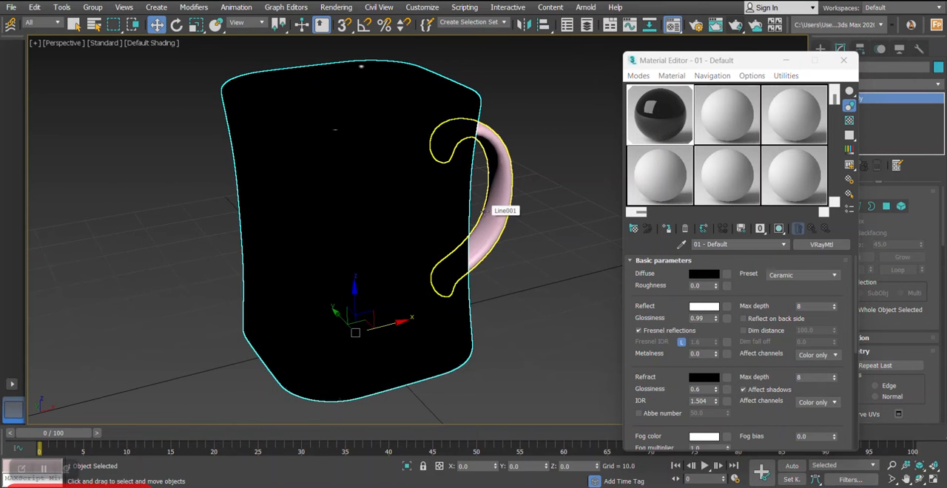
{"action": "scroll", "coordinate": [499, 190], "scroll_direction": "down", "scroll_amount": 3}
{"action": "left_click", "coordinate": [520, 174]}
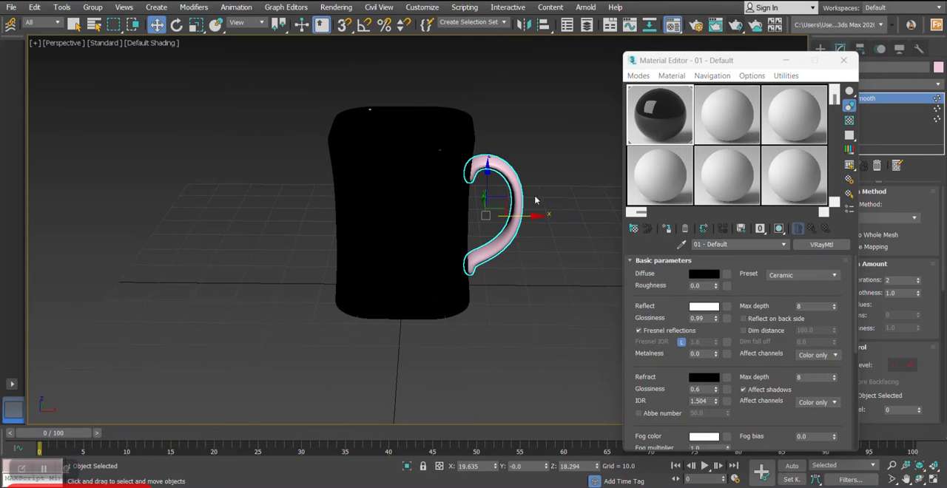
{"action": "left_click", "coordinate": [668, 229]}
{"action": "mouse_move", "coordinate": [488, 215]}
{"action": "middle_mouse_down", "text": "alt"}
{"action": "mouse_move", "coordinate": [545, 234]}
{"action": "mouse_move", "coordinate": [481, 212]}
{"action": "middle_mouse_up", "text": "alt"}
{"action": "key", "text": "F4"}
- Select the mug body again and close the Material Editor
{"action": "left_click", "coordinate": [450, 223]}
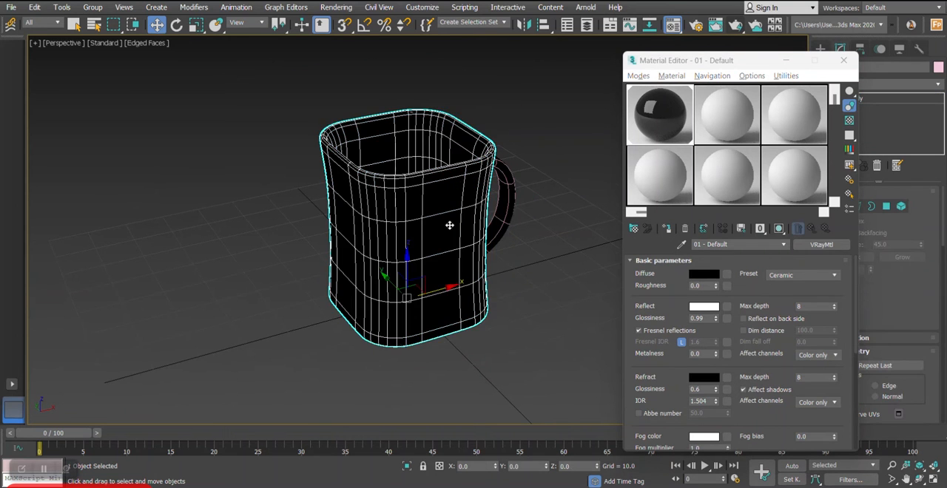
{"action": "middle_click_drag", "start_coordinate": [449, 225], "coordinate": [463, 239], "text": "alt"}
{"action": "middle_click_drag", "start_coordinate": [497, 274], "coordinate": [458, 231], "text": "alt"}
{"action": "left_click", "coordinate": [841, 64]}
{"action": "right_click", "coordinate": [472, 272]}
{"action": "left_click", "coordinate": [452, 140]}
{"action": "scroll", "coordinate": [453, 240], "scroll_direction": "up", "scroll_amount": 2}
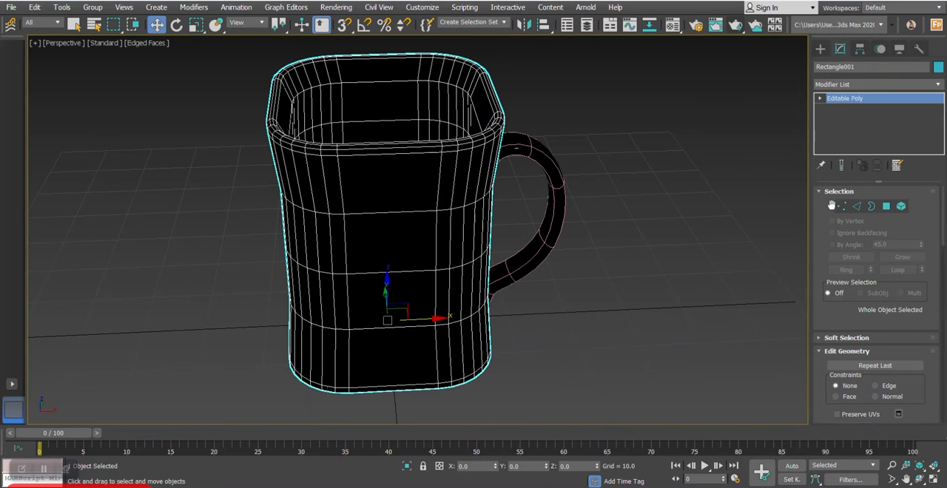
- At edge level, select the horizontal edges spanning the middle of the mug's front and back walls in the front view
{"action": "left_click", "coordinate": [856, 207]}
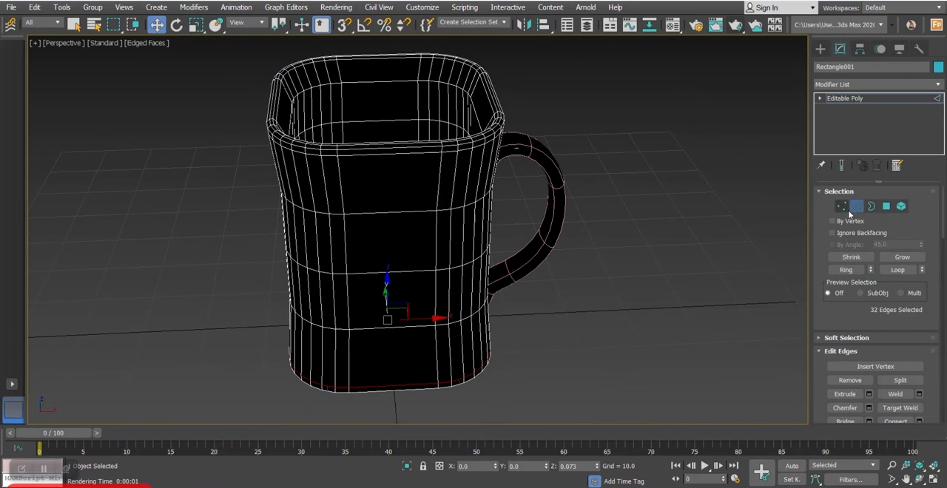
{"action": "key", "text": "alt+w"}
{"action": "right_click", "coordinate": [614, 132]}
{"action": "key", "text": "alt+w"}
{"action": "scroll", "coordinate": [348, 184], "scroll_direction": "down", "scroll_amount": 6}
{"action": "scroll", "coordinate": [341, 164], "scroll_direction": "up", "scroll_amount": 2}
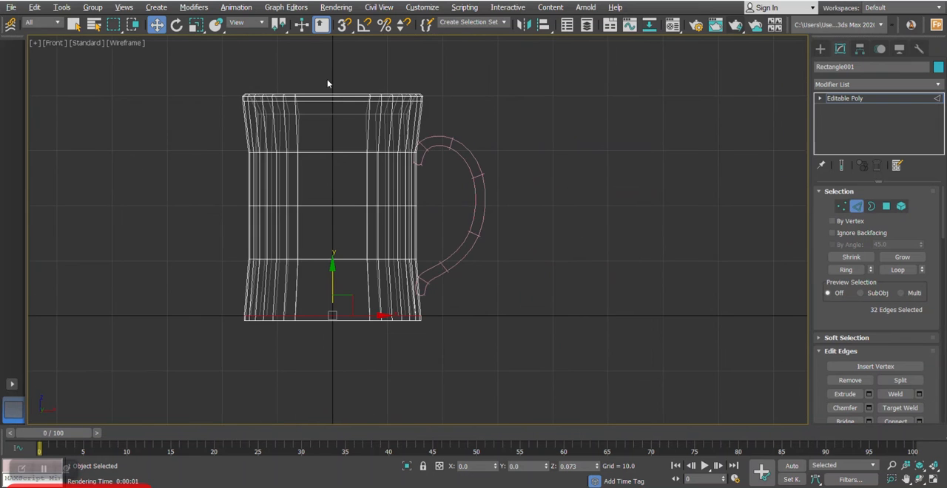
{"action": "left_click_drag", "start_coordinate": [348, 302], "coordinate": [347, 330]}
- Connect the selected front and back wall edges with 3 segments, pinch 0 and slide 0
{"action": "key", "text": "alt+w"}
{"action": "right_click", "coordinate": [611, 361]}
{"action": "key", "text": "alt+w"}
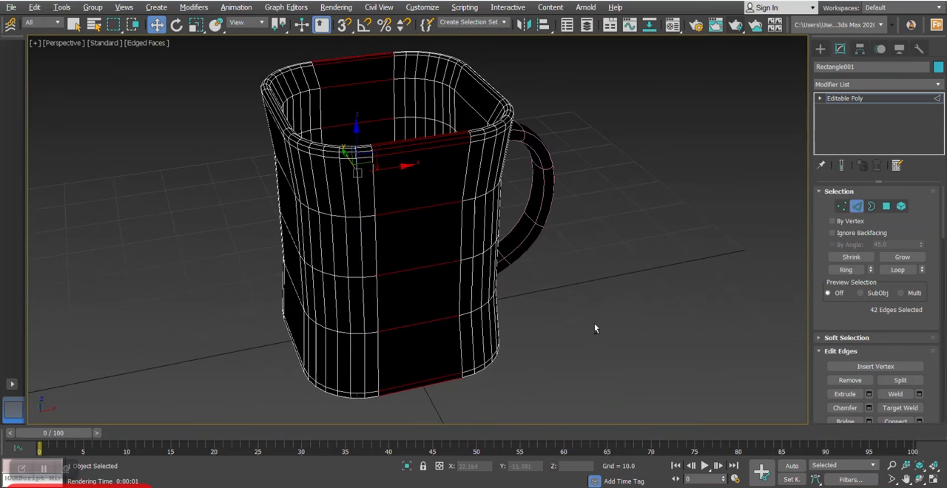
{"action": "right_click", "coordinate": [613, 267]}
{"action": "left_click", "coordinate": [547, 312]}
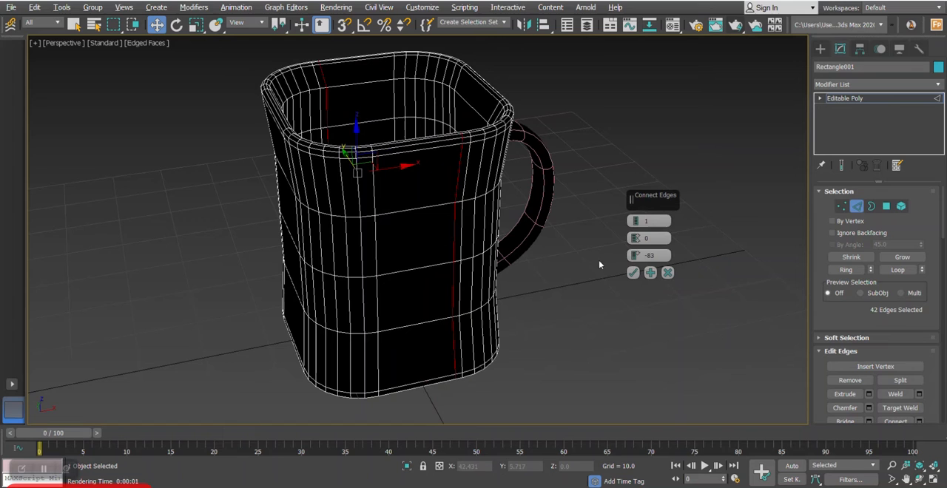
{"action": "right_click", "coordinate": [634, 256]}
{"action": "left_click", "coordinate": [635, 220]}
{"action": "left_click", "coordinate": [635, 221]}
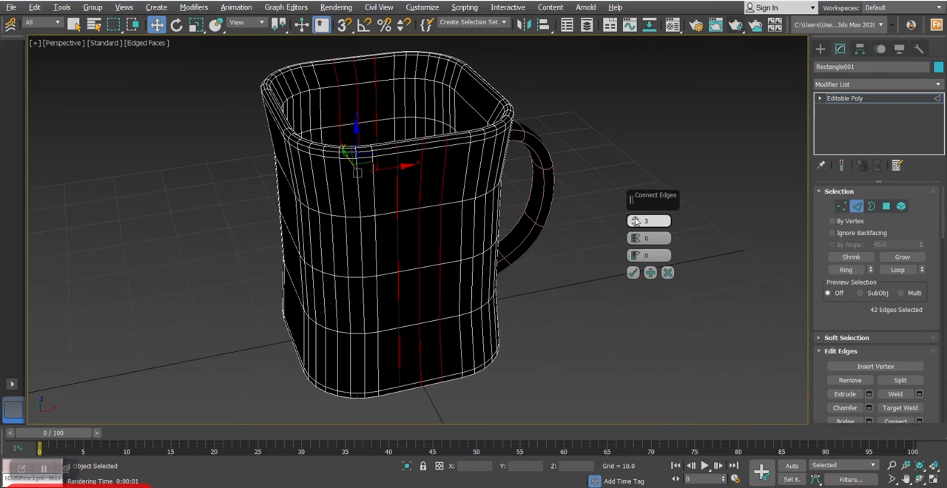
{"action": "left_click", "coordinate": [633, 273]}
{"action": "middle_click_drag", "start_coordinate": [543, 264], "coordinate": [558, 111], "text": "alt"}
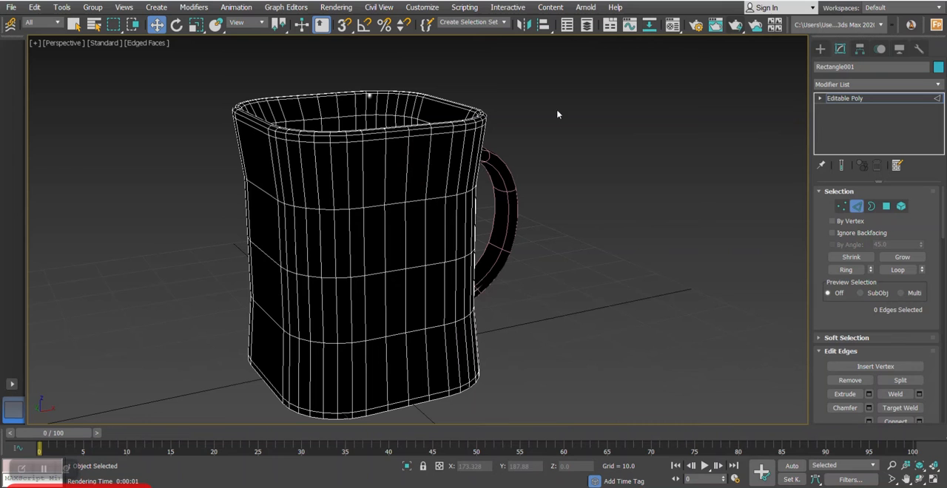
- Select the ring of vertical edges in the body band below the rim and connect them with 1 segment, pinch and slide 0
{"action": "left_click", "coordinate": [406, 164]}
{"action": "left_click", "coordinate": [845, 271]}
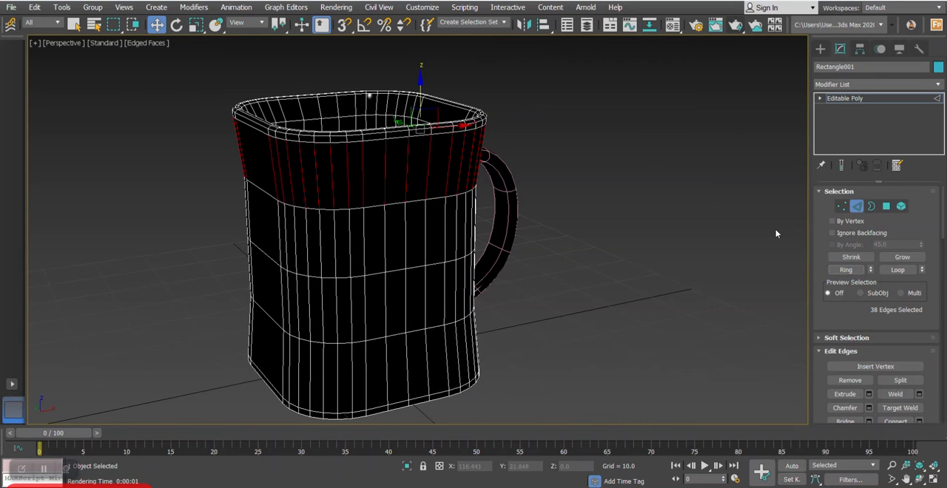
{"action": "right_click", "coordinate": [730, 235]}
{"action": "left_click", "coordinate": [703, 298]}
{"action": "right_click", "coordinate": [637, 223]}
{"action": "middle_click_drag", "start_coordinate": [528, 211], "coordinate": [509, 205], "text": "alt"}
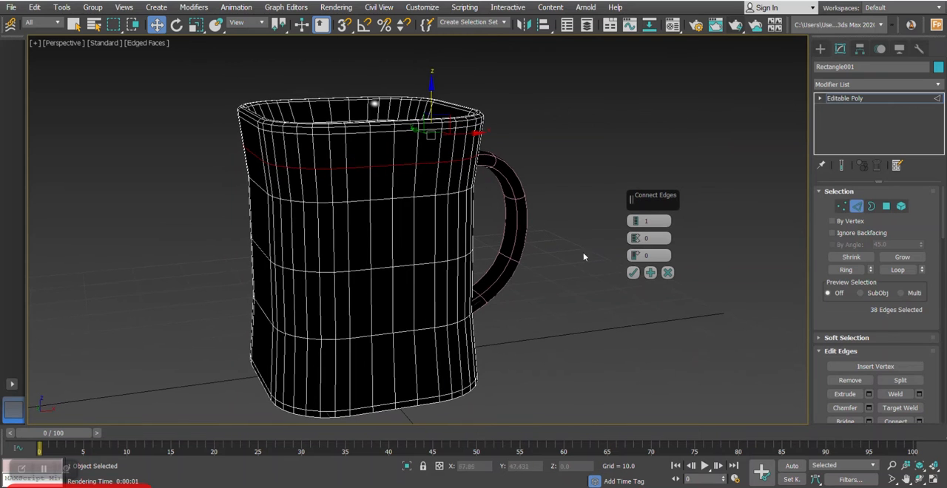
{"action": "left_click", "coordinate": [633, 273]}
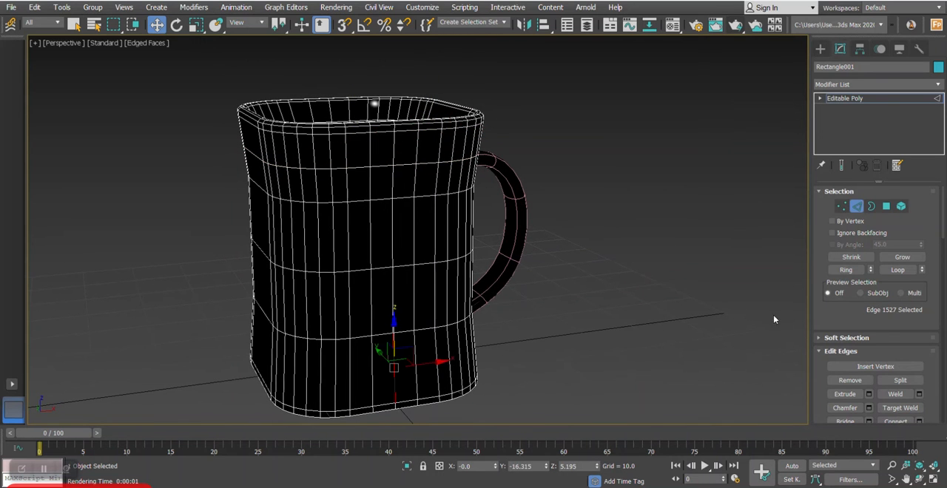
- Select the ring of vertical edges in the body's lowest tall band and connect them with one segment
{"action": "left_click", "coordinate": [859, 270]}
{"action": "right_click", "coordinate": [698, 259]}
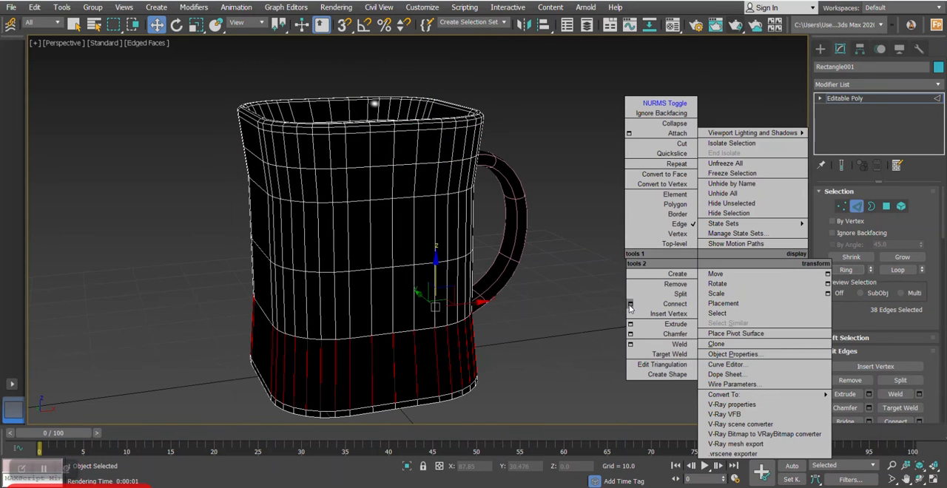
{"action": "left_click", "coordinate": [629, 304]}
{"action": "left_click", "coordinate": [633, 272]}
- At polygon level, select the eight polygons forming a vertical strip, two columns by four rows, in the middle of the mug's front wall
{"action": "left_click", "coordinate": [886, 207]}
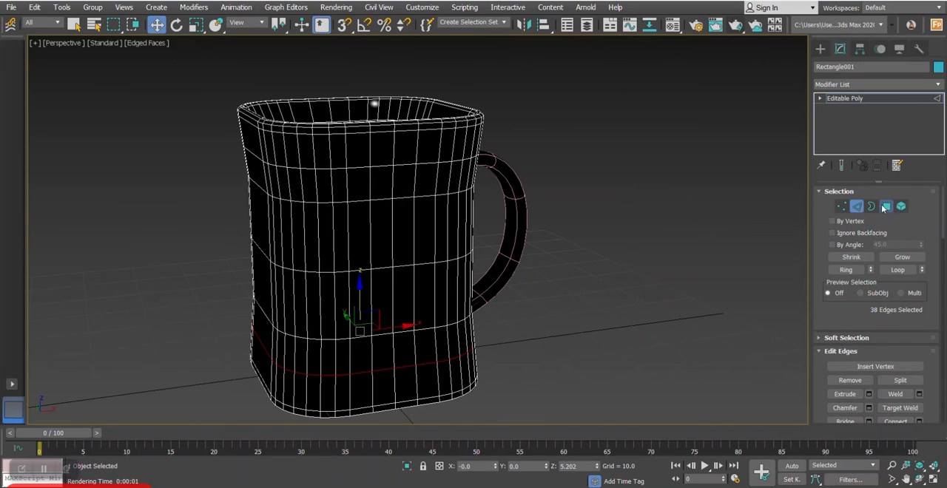
{"action": "left_click", "coordinate": [386, 183]}
{"action": "left_click", "coordinate": [402, 182], "text": "ctrl"}
{"action": "left_click", "coordinate": [381, 216], "text": "ctrl"}
{"action": "left_click", "coordinate": [402, 222], "text": "ctrl"}
{"action": "left_click", "coordinate": [386, 298], "text": "ctrl"}
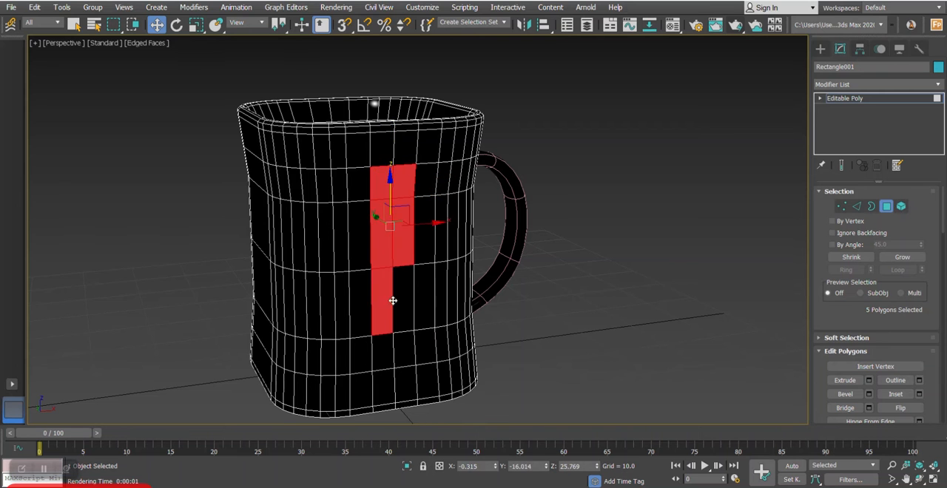
{"action": "left_click", "coordinate": [402, 302], "text": "ctrl"}
{"action": "left_click", "coordinate": [384, 352], "text": "ctrl"}
{"action": "left_click", "coordinate": [402, 344], "text": "ctrl"}
{"action": "middle_click_drag", "start_coordinate": [449, 284], "coordinate": [472, 272], "text": "alt"}
- Assign the 07 - Default material to the selected polygons and change its type to VRayMtl
{"action": "key", "text": "m"}
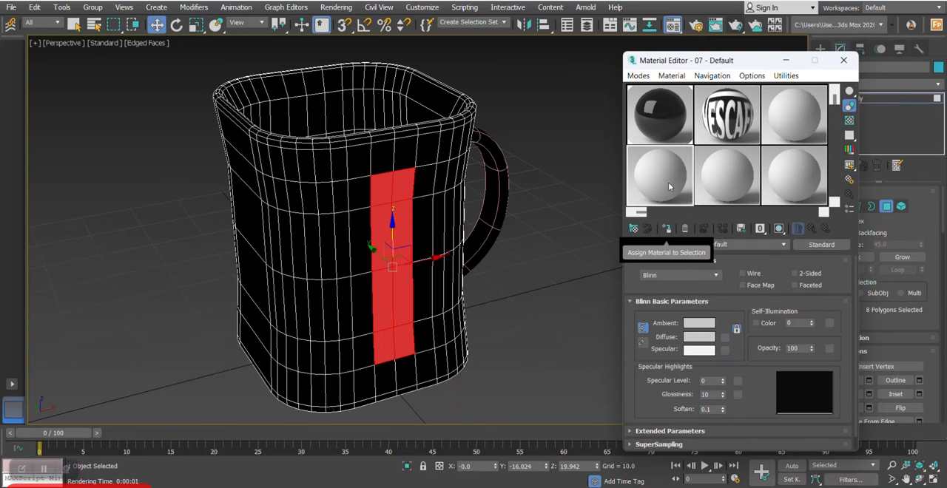
{"action": "left_click", "coordinate": [666, 229]}
{"action": "left_click", "coordinate": [816, 246]}
{"action": "scroll", "coordinate": [505, 323], "scroll_direction": "down", "scroll_amount": 3}
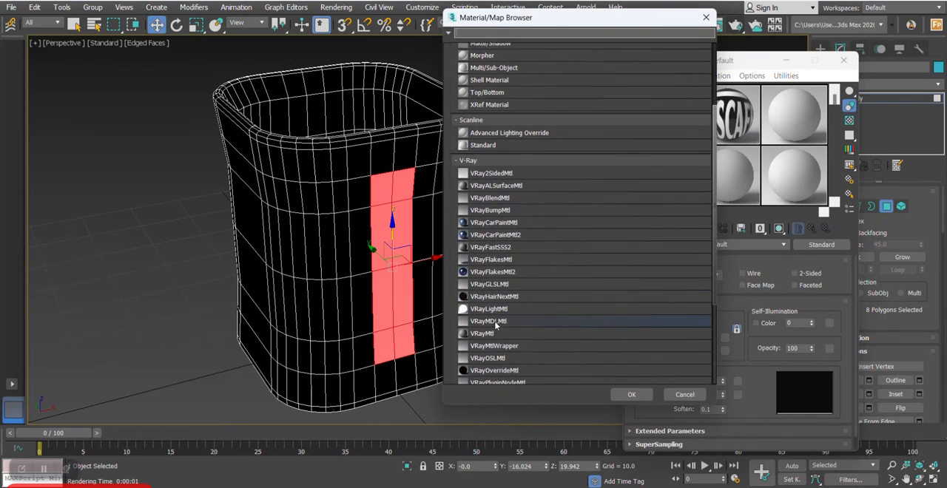
{"action": "double_click", "coordinate": [486, 335]}
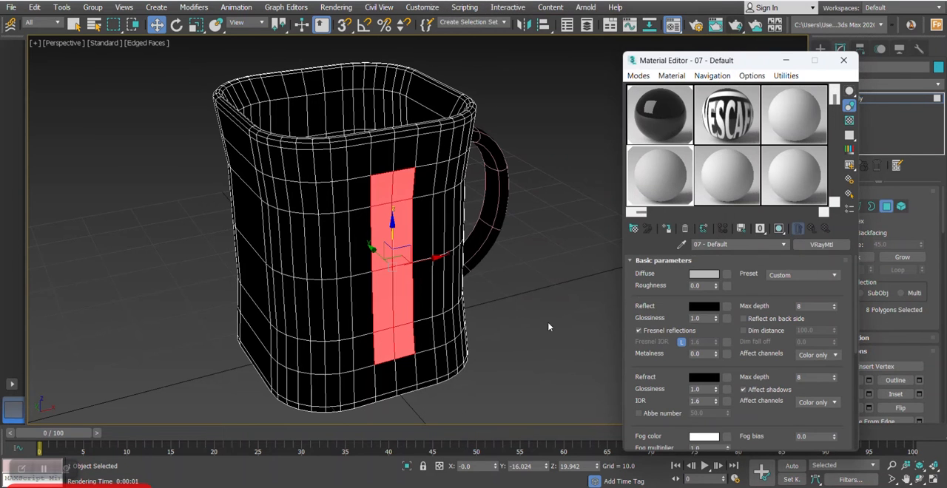
- Apply the Ceramic preset to the strip's material and set its diffuse colour to black
{"action": "left_click", "coordinate": [786, 275]}
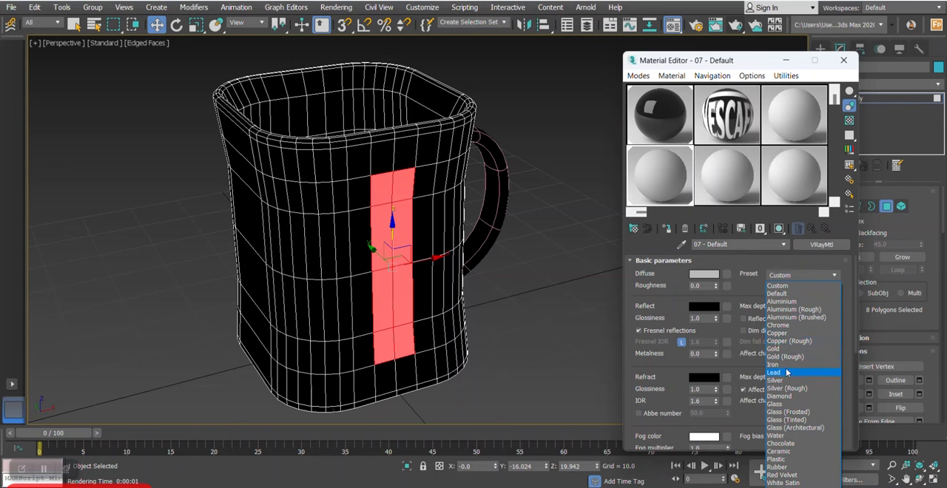
{"action": "left_click", "coordinate": [790, 452]}
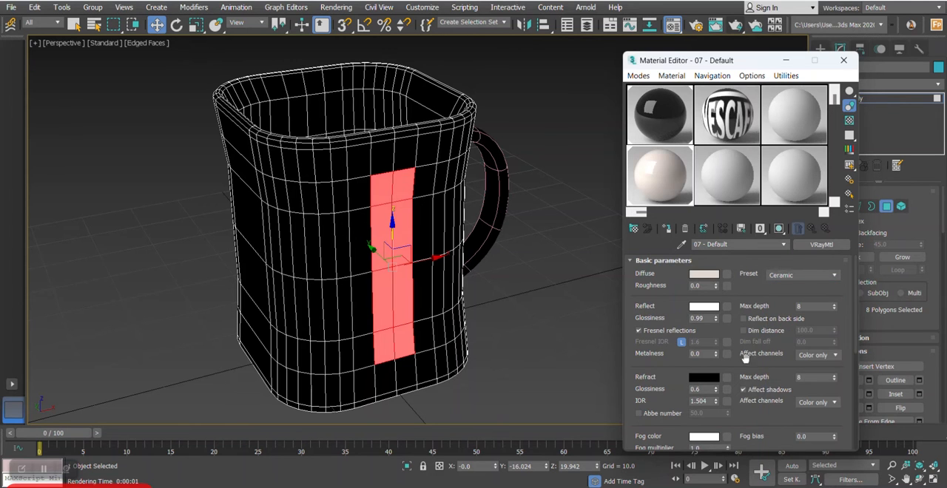
{"action": "left_click", "coordinate": [703, 274]}
{"action": "left_click", "coordinate": [207, 151]}
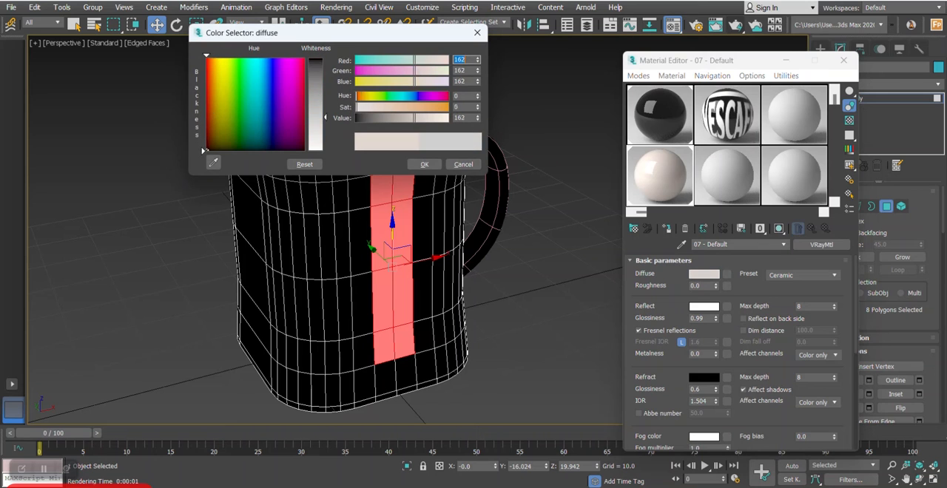
{"action": "left_click", "coordinate": [319, 59]}
{"action": "left_click", "coordinate": [422, 163]}
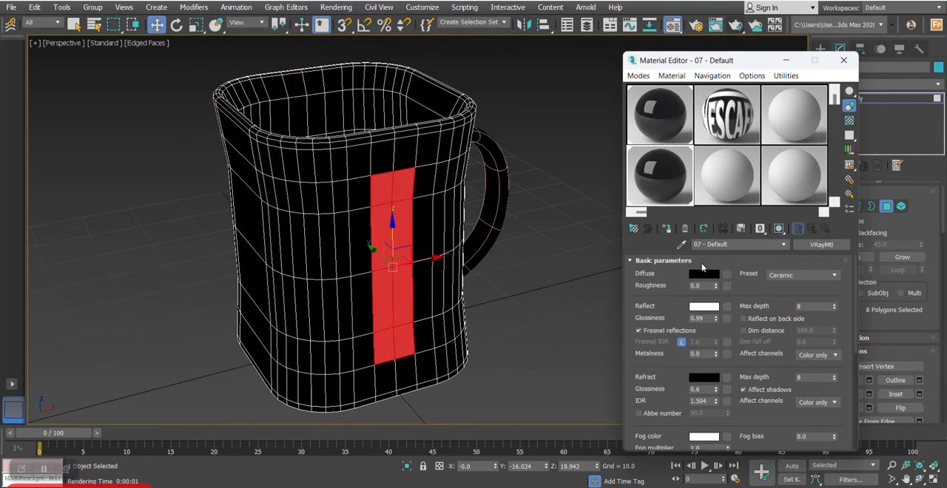
- Load Logo.jpg as the material's diffuse bitmap, show it in the viewport and close the Material Editor
{"action": "left_click", "coordinate": [727, 275]}
{"action": "scroll", "coordinate": [495, 109], "scroll_direction": "up", "scroll_amount": 4}
{"action": "left_click", "coordinate": [482, 89]}
{"action": "double_click", "coordinate": [484, 89]}
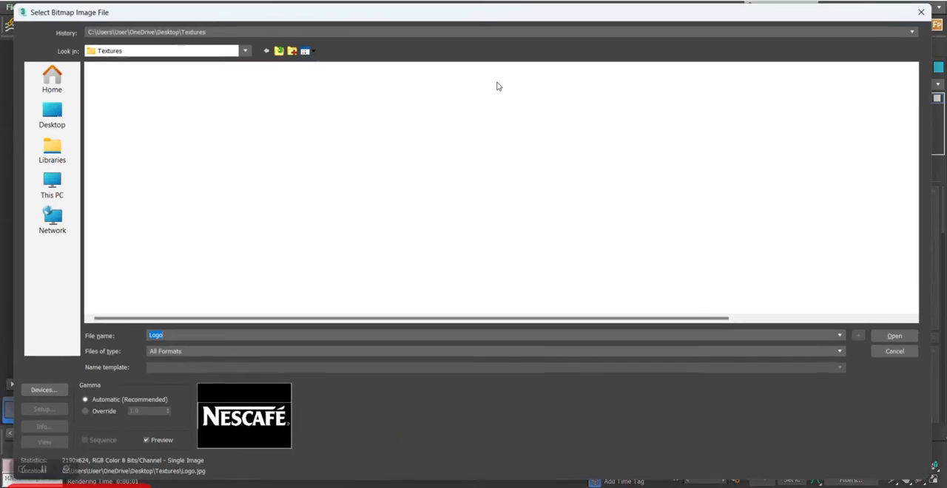
{"action": "double_click", "coordinate": [102, 107]}
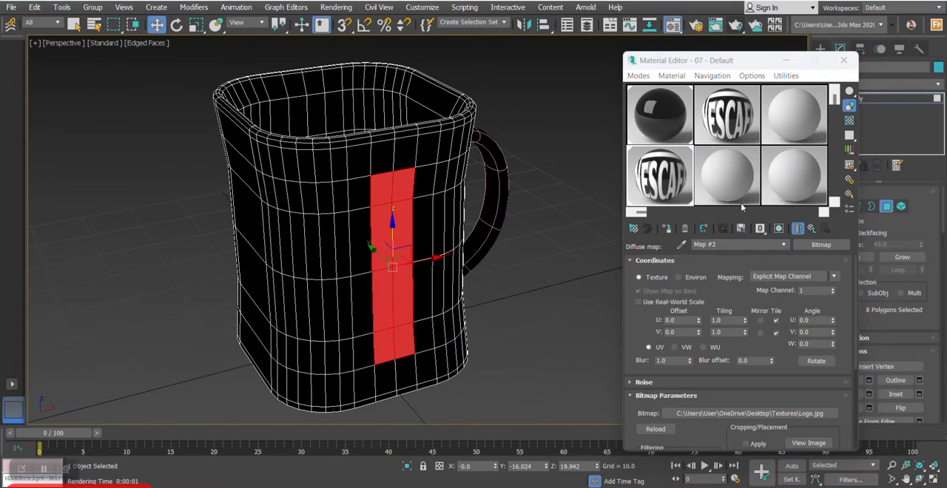
{"action": "left_click", "coordinate": [781, 230]}
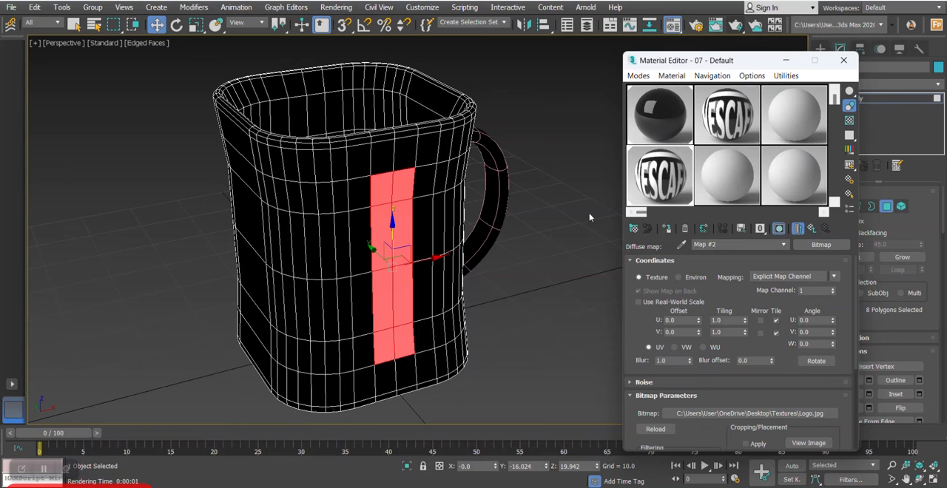
{"action": "left_click", "coordinate": [844, 60]}
- Add a UVW Map modifier to the selected polygons with Box mapping, X alignment, and fit it to the strip
{"action": "left_click", "coordinate": [892, 85]}
{"action": "scroll", "coordinate": [885, 252], "scroll_direction": "down", "scroll_amount": 15}
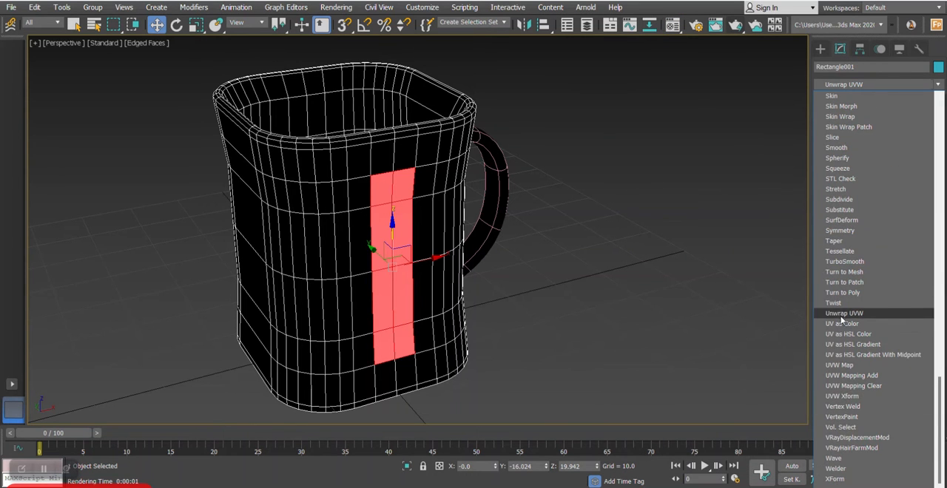
{"action": "left_click", "coordinate": [841, 365]}
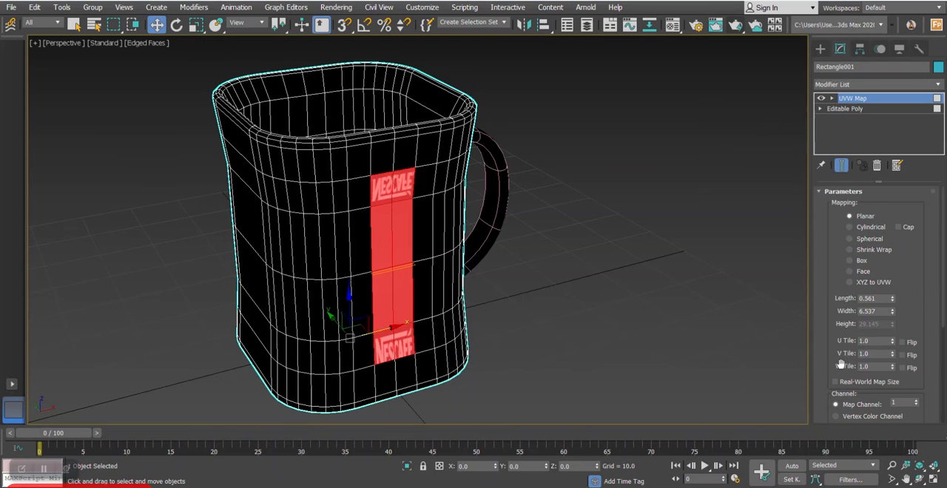
{"action": "left_click", "coordinate": [849, 261]}
{"action": "scroll", "coordinate": [839, 271], "scroll_direction": "down", "scroll_amount": 3}
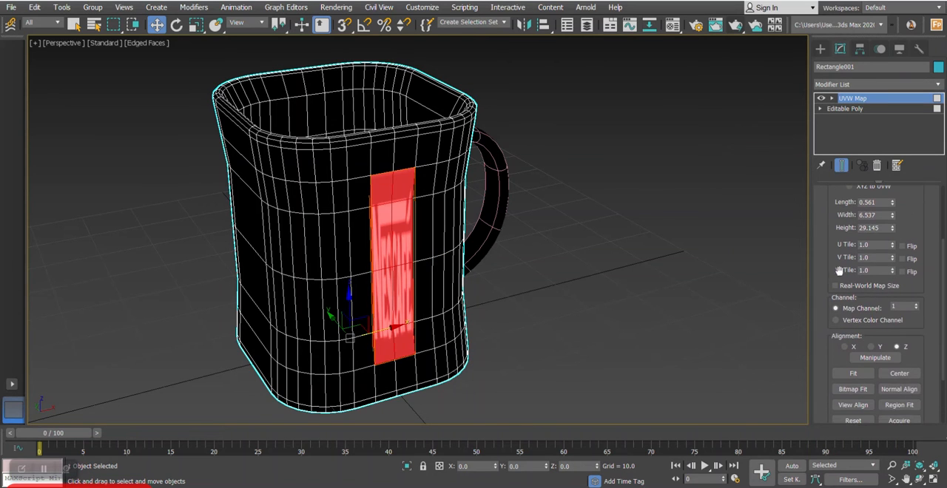
{"action": "left_click", "coordinate": [851, 347]}
{"action": "left_click", "coordinate": [853, 373]}
{"action": "middle_click_drag", "start_coordinate": [606, 281], "coordinate": [572, 251], "text": "alt"}
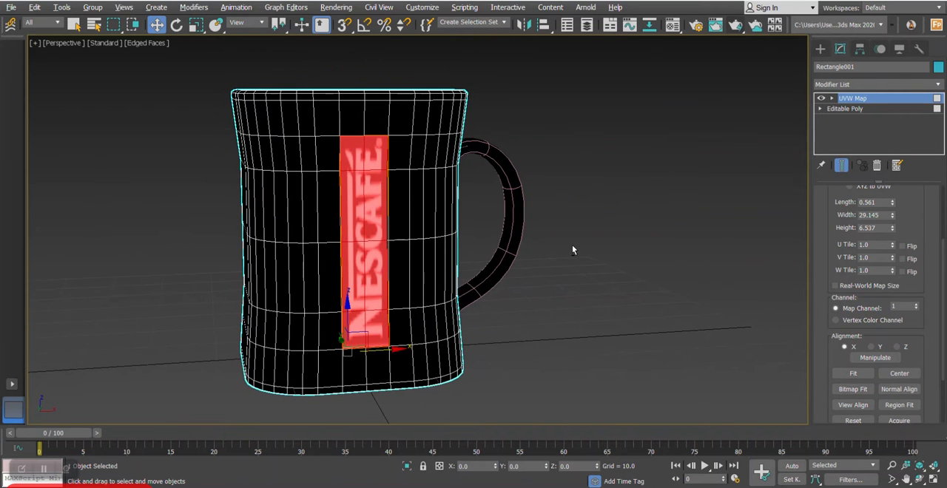
- Scale the UVW Map gizmo slightly along Z and reposition it to adjust the logo on the front strip
{"action": "left_click", "coordinate": [833, 100]}
{"action": "left_click", "coordinate": [851, 108]}
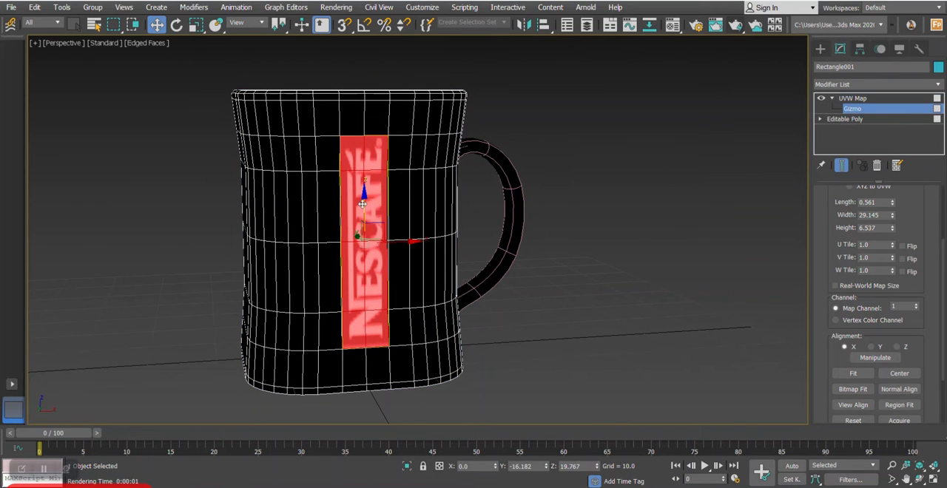
{"action": "scroll", "coordinate": [362, 208], "scroll_direction": "up", "scroll_amount": 2}
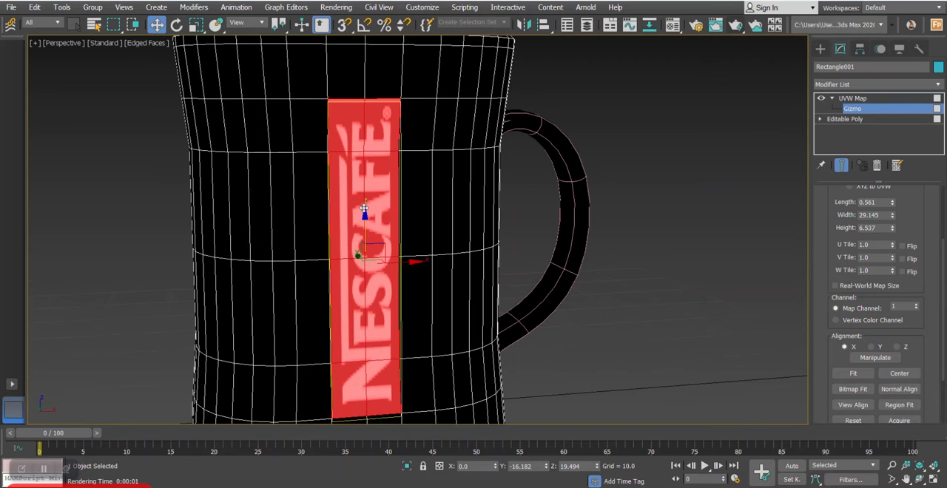
{"action": "key", "text": "r"}
{"action": "scroll", "coordinate": [363, 209], "scroll_direction": "down", "scroll_amount": 2}
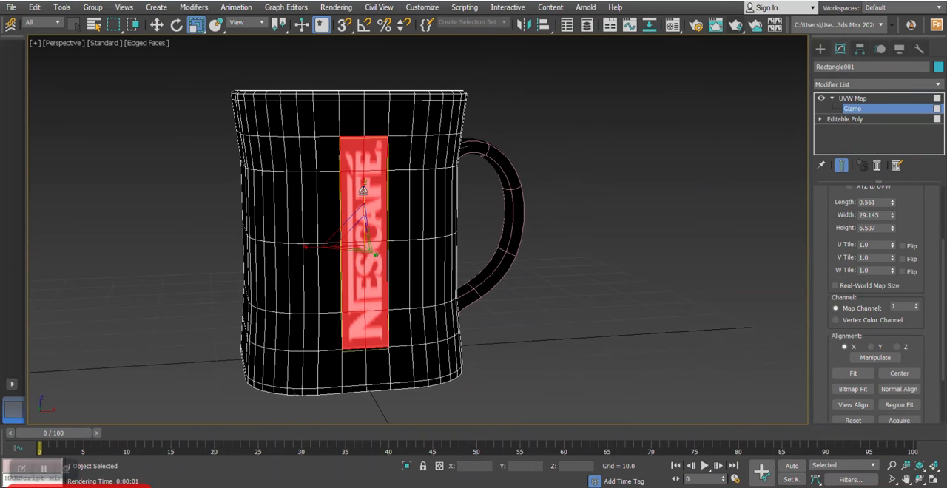
{"action": "left_click_drag", "start_coordinate": [363, 190], "coordinate": [363, 200]}
{"action": "key", "text": "w"}
{"action": "middle_click_drag", "start_coordinate": [364, 201], "coordinate": [377, 218], "text": "alt"}
- Scale the UVW Map gizmo slightly wider along X
{"action": "scroll", "coordinate": [403, 225], "scroll_direction": "up", "scroll_amount": 3}
{"action": "scroll", "coordinate": [403, 224], "scroll_direction": "down", "scroll_amount": 3}
{"action": "scroll", "coordinate": [380, 224], "scroll_direction": "up", "scroll_amount": 3}
{"action": "key", "text": "r"}
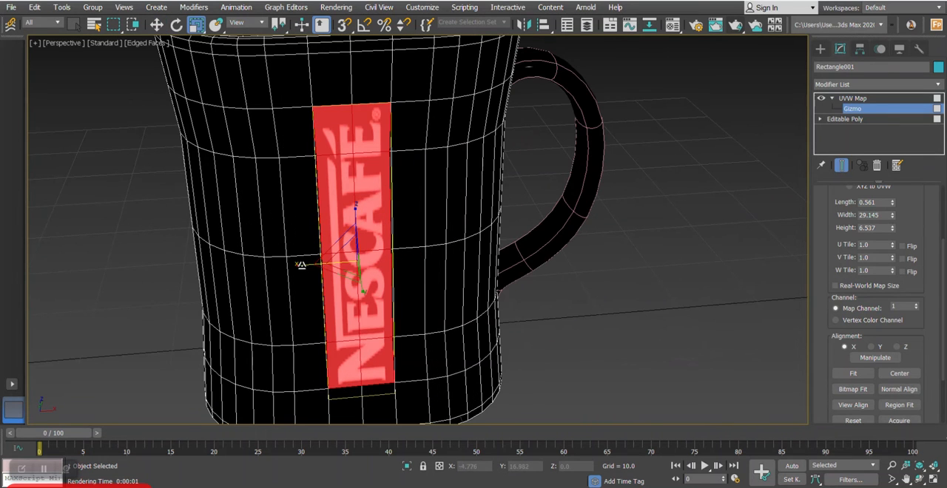
{"action": "left_click_drag", "start_coordinate": [298, 264], "coordinate": [295, 260]}
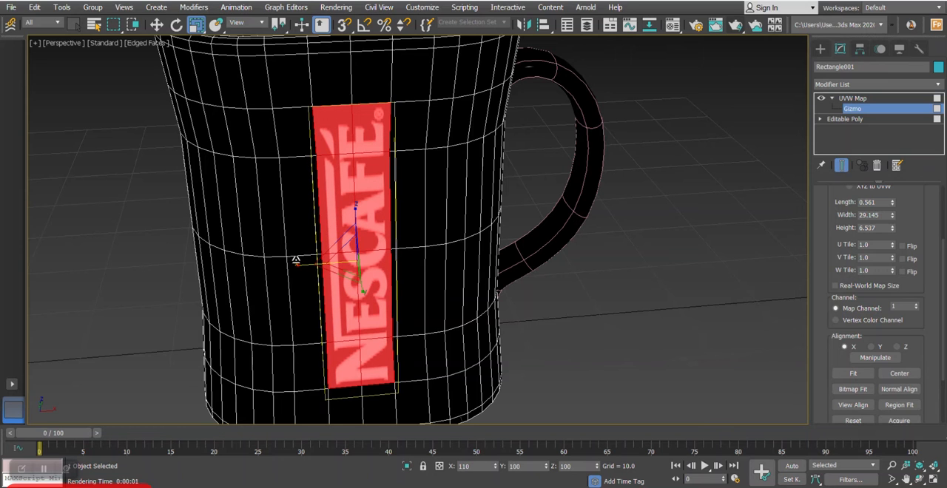
- Convert the mug body to an Editable Poly and turn off the edged-face display
{"action": "left_click", "coordinate": [844, 99]}
{"action": "right_click", "coordinate": [408, 131]}
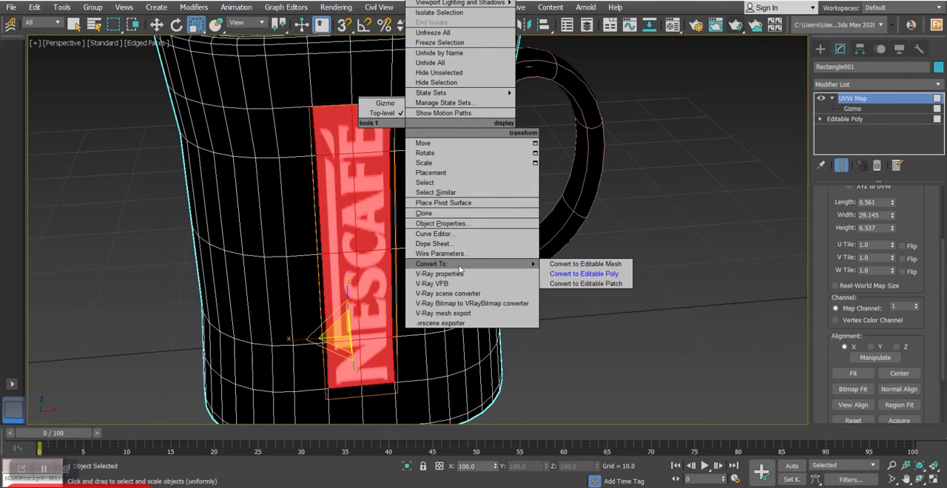
{"action": "left_click", "coordinate": [581, 273]}
{"action": "key", "text": "z"}
{"action": "mouse_move", "coordinate": [532, 256]}
{"action": "middle_mouse_down", "text": "alt"}
{"action": "mouse_move", "coordinate": [544, 259]}
{"action": "mouse_move", "coordinate": [523, 256]}
{"action": "middle_mouse_up", "text": "alt"}
{"action": "key", "text": "F4"}
{"action": "scroll", "coordinate": [516, 256], "scroll_direction": "down", "scroll_amount": 3}
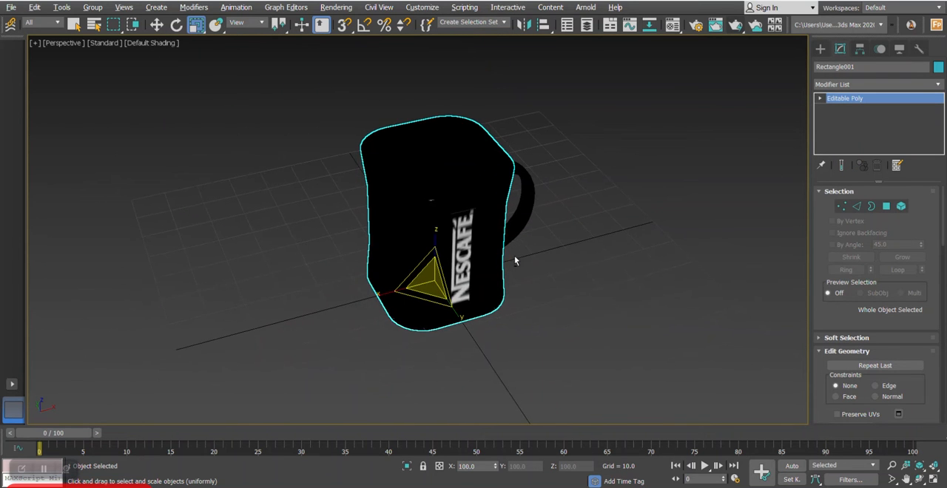
- Create a ground plane about 667 by 667 units, centred beneath the mug
{"action": "scroll", "coordinate": [515, 257], "scroll_direction": "up", "scroll_amount": 2}
{"action": "left_click", "coordinate": [819, 49]}
{"action": "left_click", "coordinate": [834, 66]}
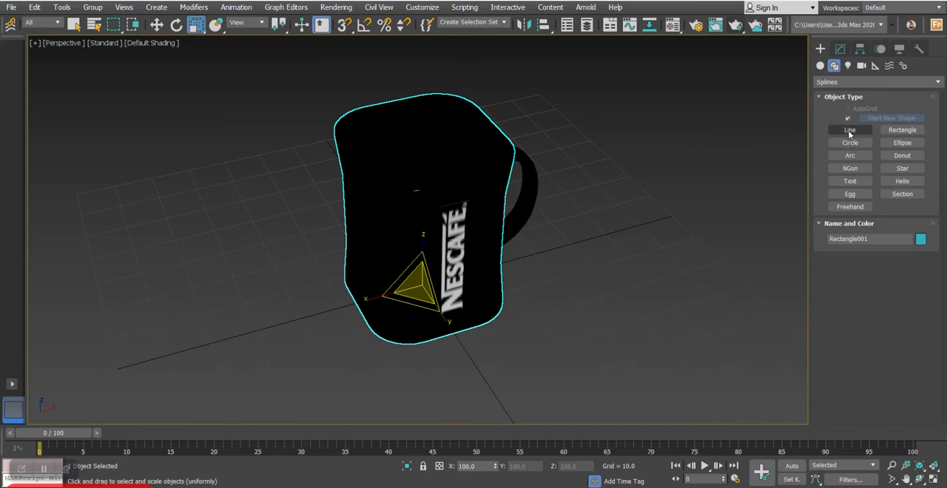
{"action": "left_click", "coordinate": [820, 66]}
{"action": "left_click", "coordinate": [901, 171]}
{"action": "scroll", "coordinate": [496, 222], "scroll_direction": "down", "scroll_amount": 3}
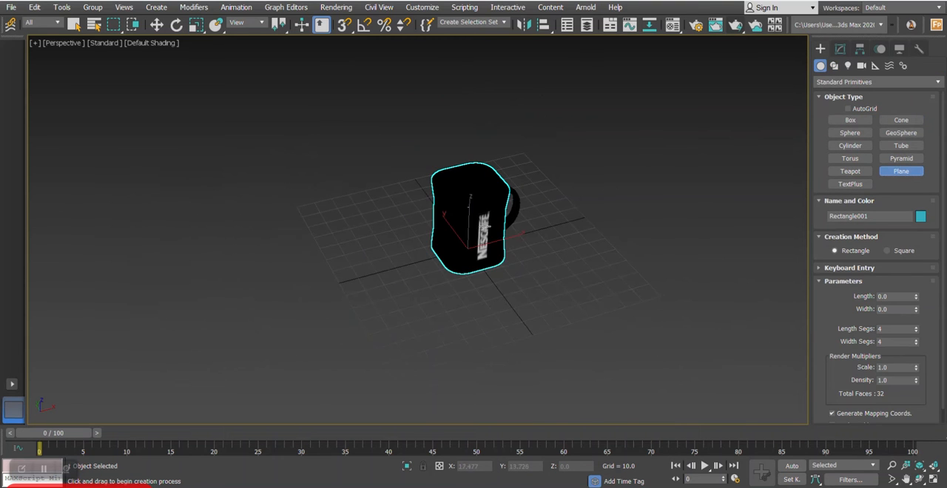
{"action": "left_click_drag", "start_coordinate": [480, 261], "coordinate": [452, 32]}
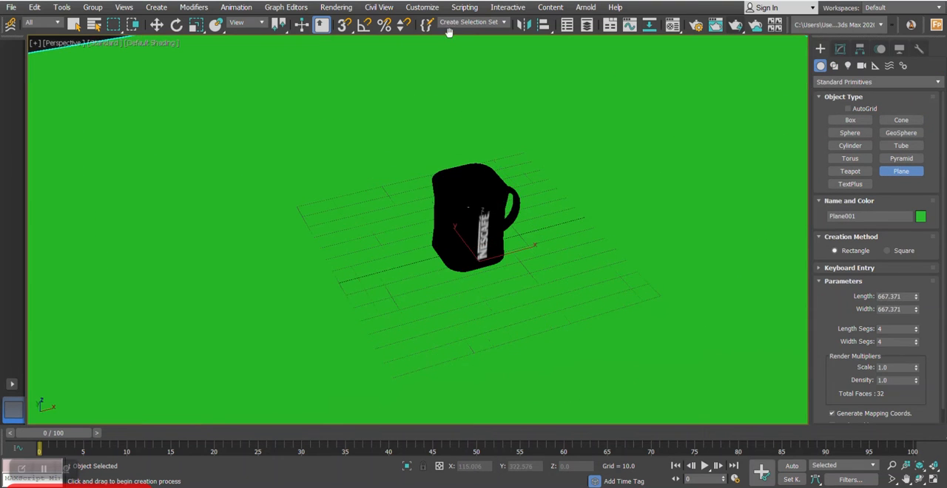
{"action": "scroll", "coordinate": [509, 234], "scroll_direction": "up", "scroll_amount": 4}
{"action": "right_click", "coordinate": [509, 234]}
- Assign the unused 08 - Default material to the ground plane and change its type to VRayMtl
{"action": "middle_click_drag", "start_coordinate": [514, 245], "coordinate": [546, 309]}
{"action": "key", "text": "m"}
{"action": "left_click", "coordinate": [726, 175]}
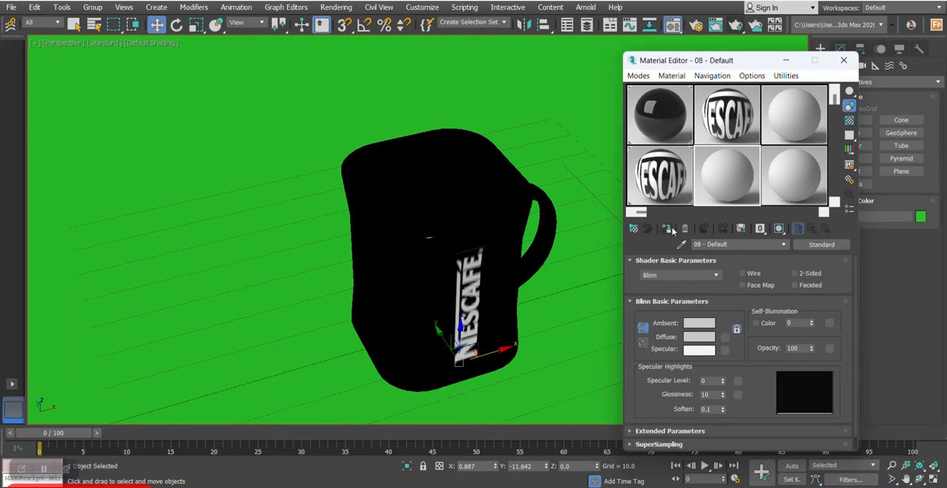
{"action": "left_click", "coordinate": [668, 228]}
{"action": "left_click", "coordinate": [807, 246]}
{"action": "scroll", "coordinate": [490, 329], "scroll_direction": "down", "scroll_amount": 4}
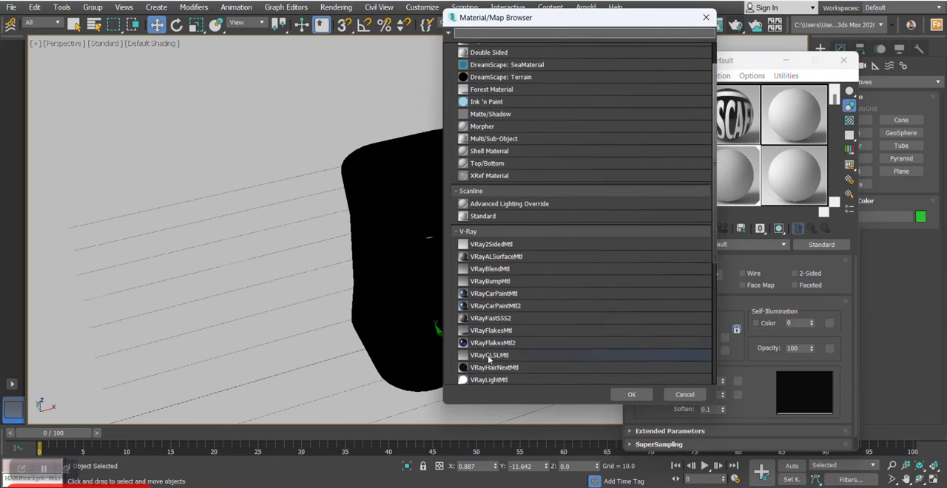
{"action": "double_click", "coordinate": [482, 322]}
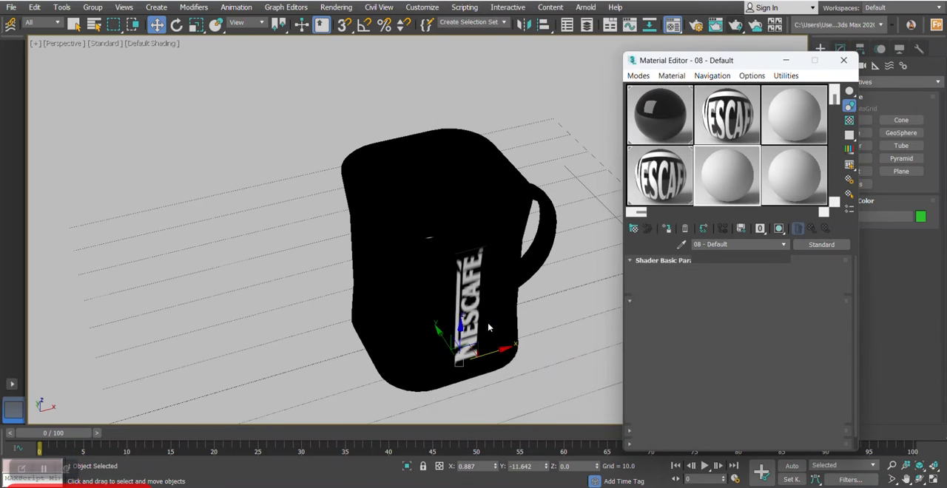
- Select the mug body, show edged faces and select the central polygons of its inside floor
{"action": "left_click", "coordinate": [467, 267]}
{"action": "key", "text": "F4"}
{"action": "left_click", "coordinate": [844, 61]}
{"action": "middle_click_drag", "start_coordinate": [769, 90], "coordinate": [756, 149], "text": "alt"}
{"action": "left_click", "coordinate": [841, 49]}
{"action": "middle_click_drag", "start_coordinate": [510, 248], "coordinate": [592, 239], "text": "alt"}
{"action": "scroll", "coordinate": [597, 239], "scroll_direction": "up", "scroll_amount": 5}
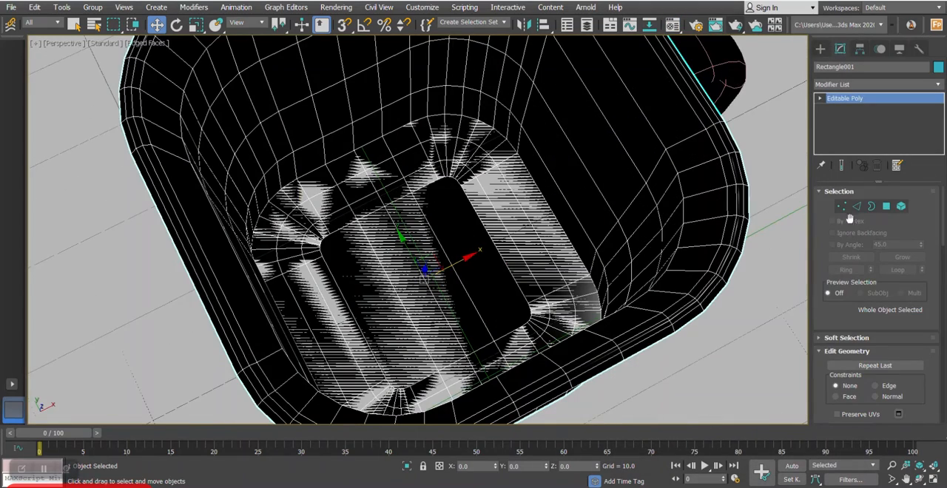
{"action": "left_click", "coordinate": [887, 206]}
{"action": "left_click", "coordinate": [434, 257]}
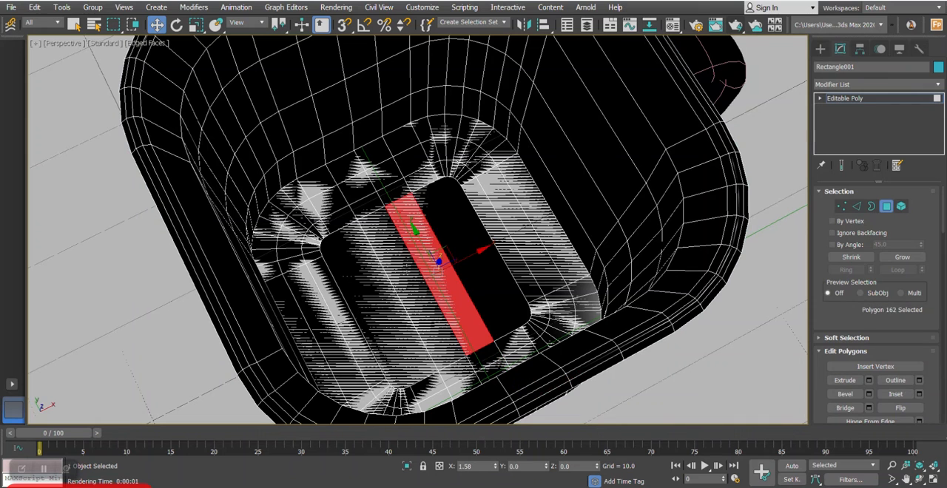
{"action": "left_click", "coordinate": [428, 268], "text": "ctrl"}
- Grow the polygon selection from the floor up the mug's inner walls and add the missed wall polygons
{"action": "left_click", "coordinate": [903, 258]}
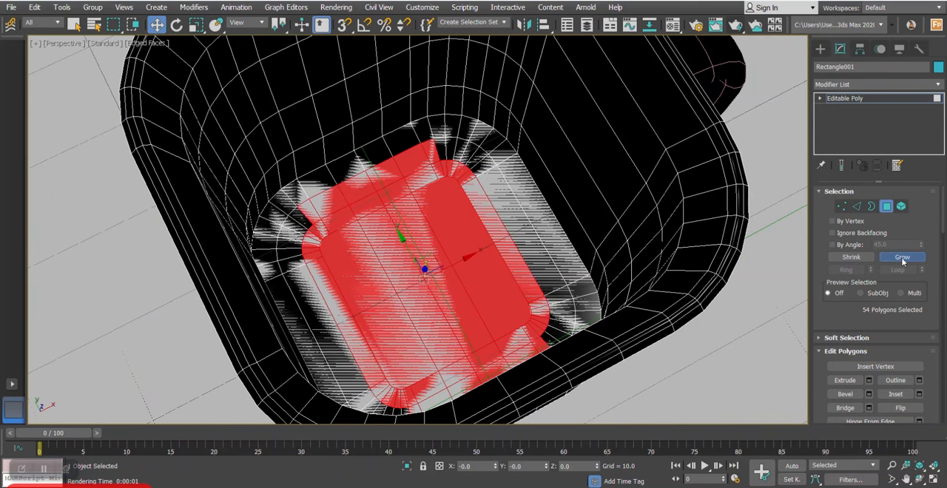
{"action": "left_click", "coordinate": [903, 258]}
{"action": "left_click", "coordinate": [903, 258]}
{"action": "left_click", "coordinate": [903, 259]}
{"action": "left_click", "coordinate": [903, 258]}
{"action": "left_click", "coordinate": [903, 258]}
{"action": "left_click", "coordinate": [903, 258]}
{"action": "scroll", "coordinate": [609, 205], "scroll_direction": "down", "scroll_amount": 6}
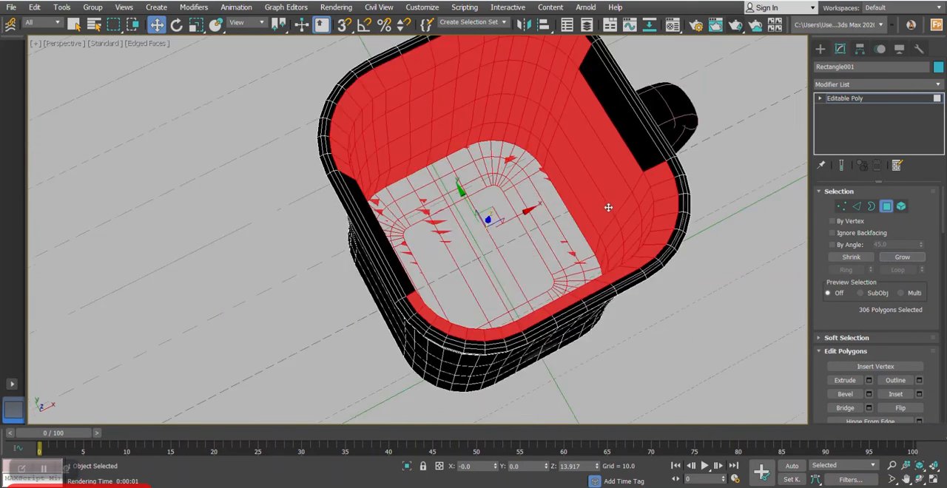
{"action": "middle_click_drag", "start_coordinate": [585, 256], "coordinate": [485, 261], "text": "alt"}
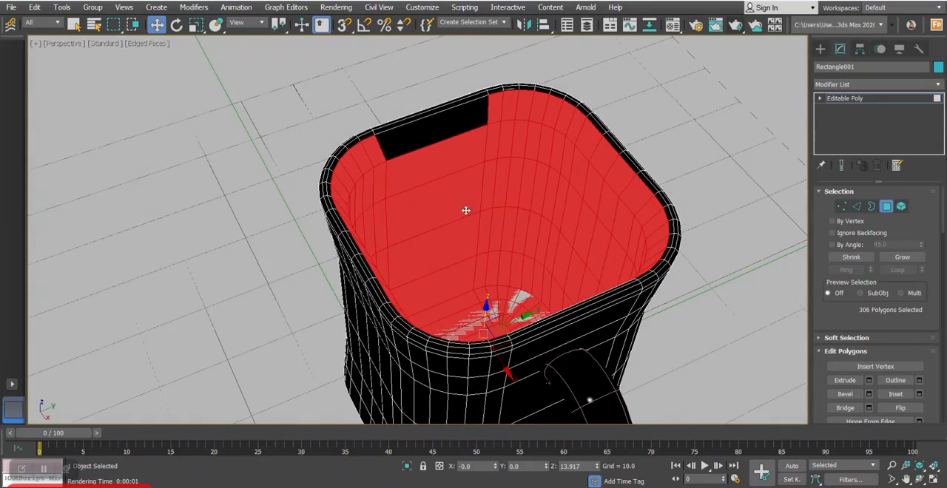
{"action": "left_click", "coordinate": [427, 131], "text": "ctrl"}
{"action": "middle_click_drag", "start_coordinate": [543, 186], "coordinate": [668, 170], "text": "alt"}
{"action": "left_click", "coordinate": [627, 197], "text": "ctrl"}
- Grow the inner-wall polygon selection further until it covers the mug's rim
{"action": "left_click", "coordinate": [902, 258]}
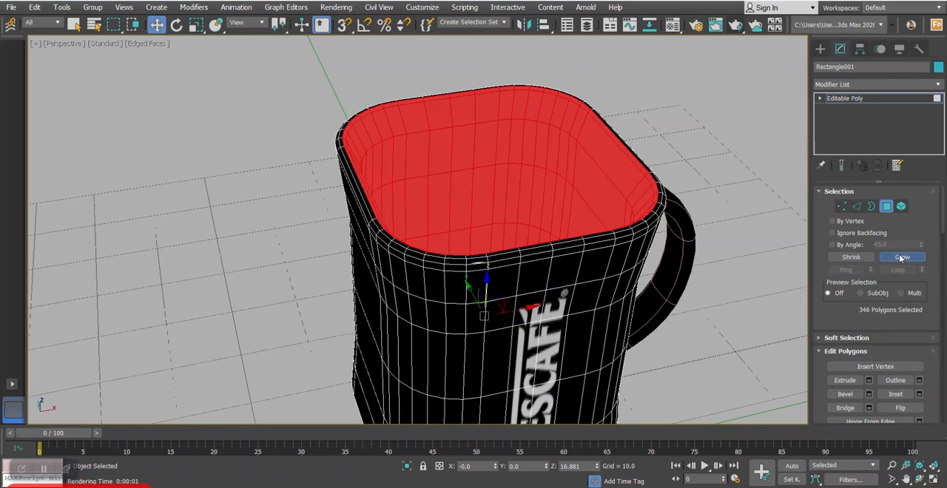
{"action": "left_click", "coordinate": [902, 258]}
{"action": "middle_click_drag", "start_coordinate": [666, 221], "coordinate": [674, 213], "text": "alt"}
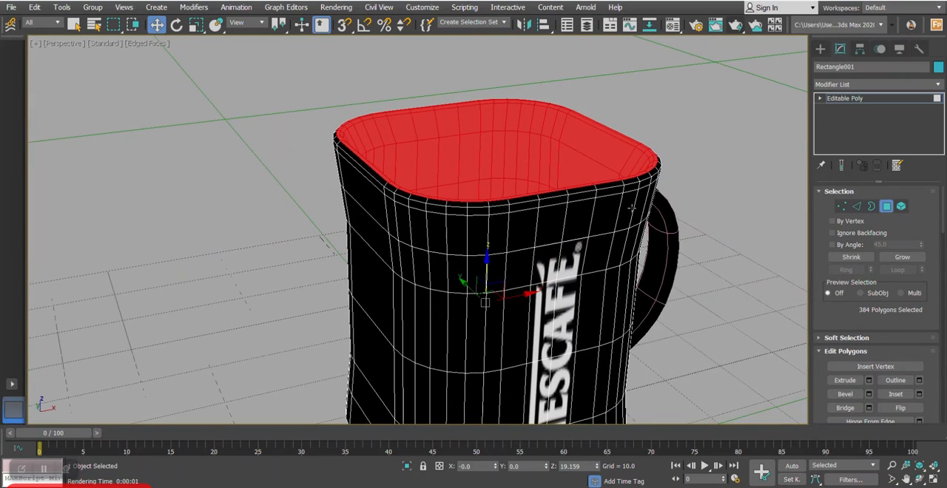
{"action": "middle_click_drag", "start_coordinate": [552, 219], "coordinate": [519, 196]}
{"action": "scroll", "coordinate": [511, 204], "scroll_direction": "down", "scroll_amount": 3}
{"action": "left_click", "coordinate": [903, 257]}
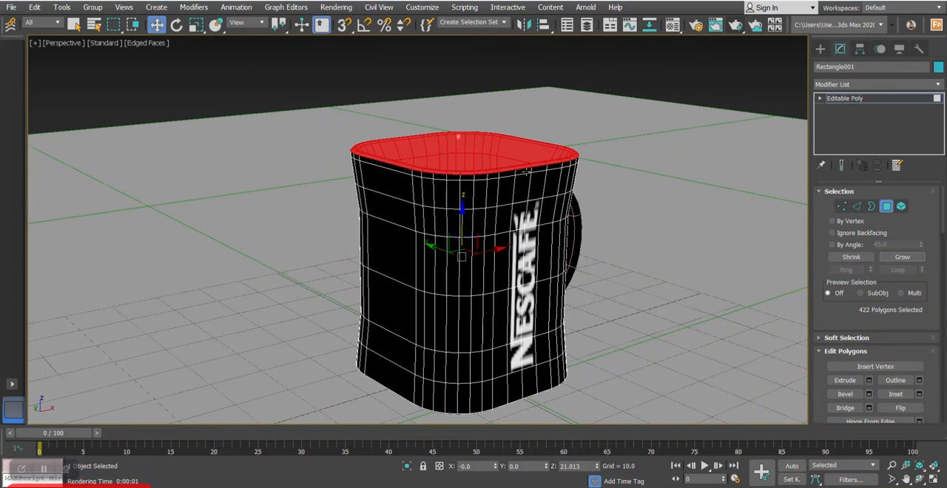
{"action": "scroll", "coordinate": [525, 178], "scroll_direction": "up", "scroll_amount": 4}
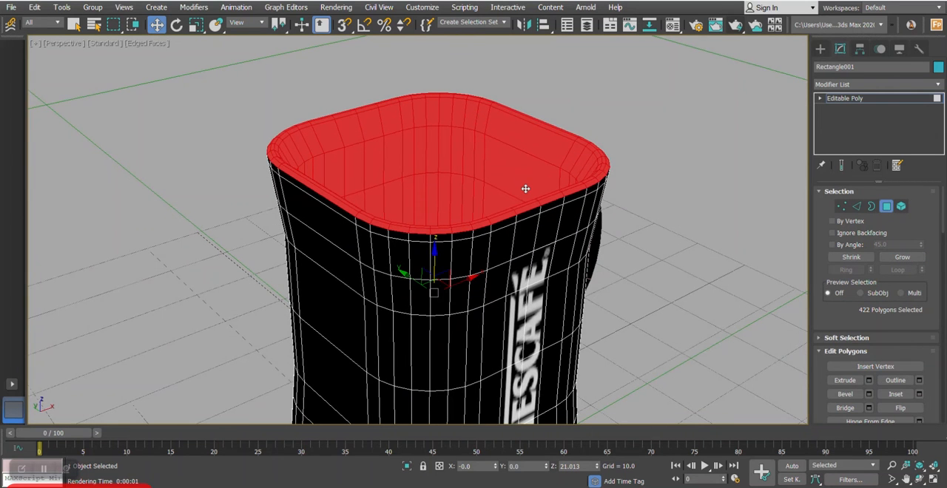
- Assign the 09 - Default material to the selected inside polygons as a VRayMtl with the Ceramic preset
{"action": "key", "text": "m"}
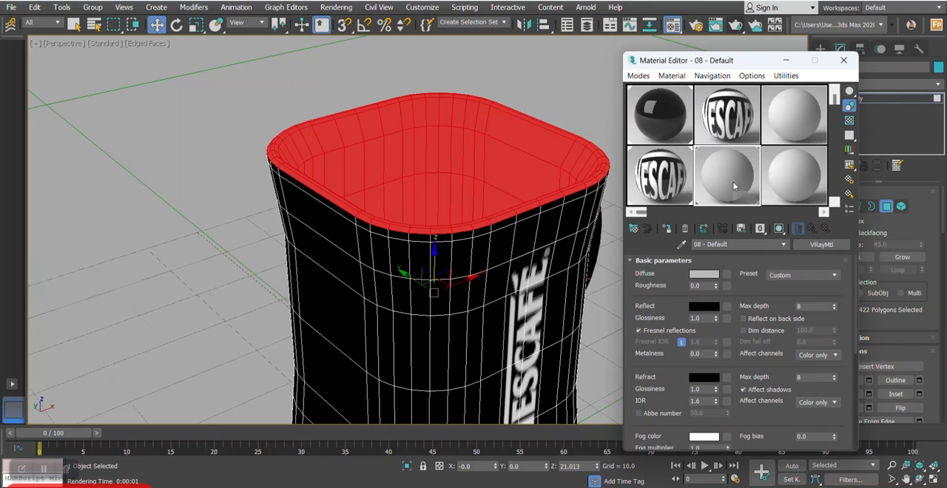
{"action": "left_click", "coordinate": [786, 178]}
{"action": "left_click", "coordinate": [667, 229]}
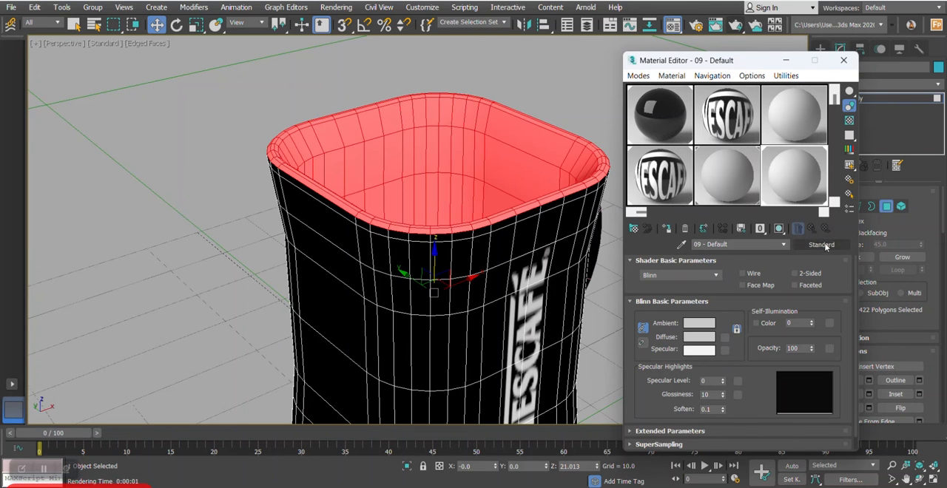
{"action": "left_click", "coordinate": [822, 245]}
{"action": "double_click", "coordinate": [496, 322]}
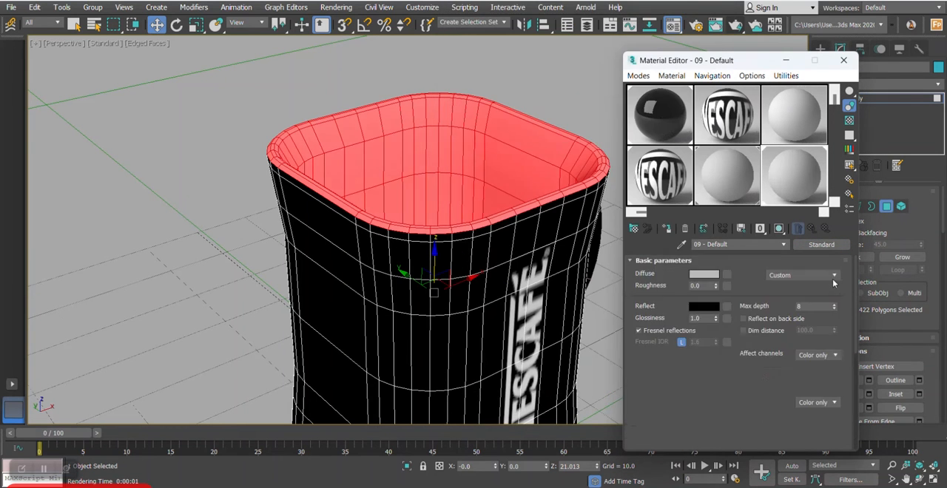
{"action": "left_click", "coordinate": [823, 275]}
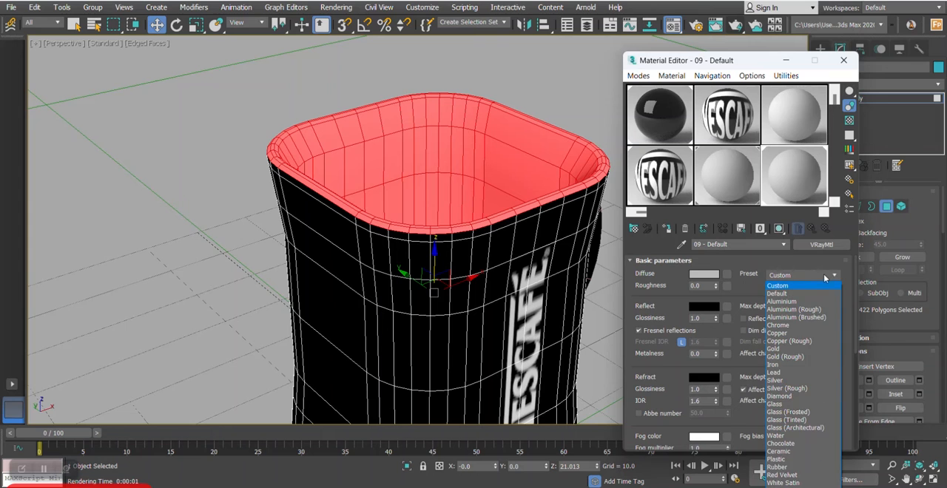
{"action": "left_click", "coordinate": [787, 451]}
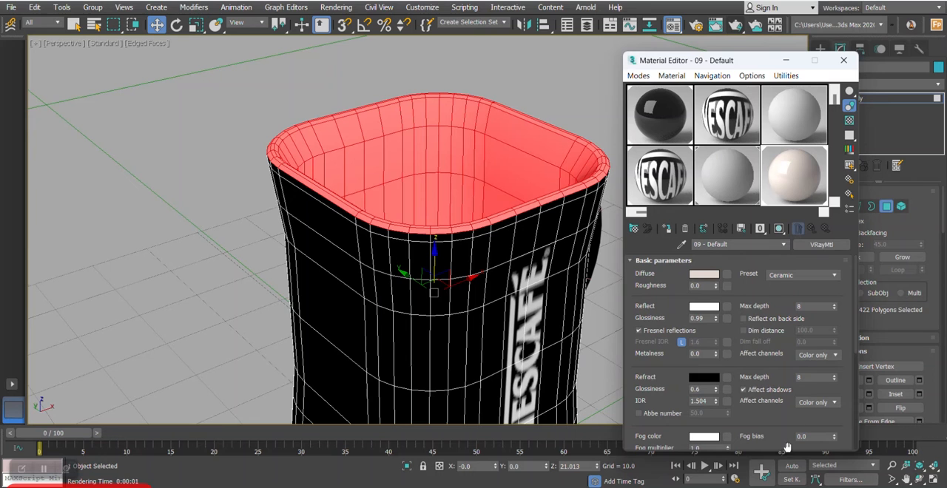
- Set the ceramic material's diffuse colour to white and leave polygon editing on the mug
{"action": "left_click", "coordinate": [702, 274]}
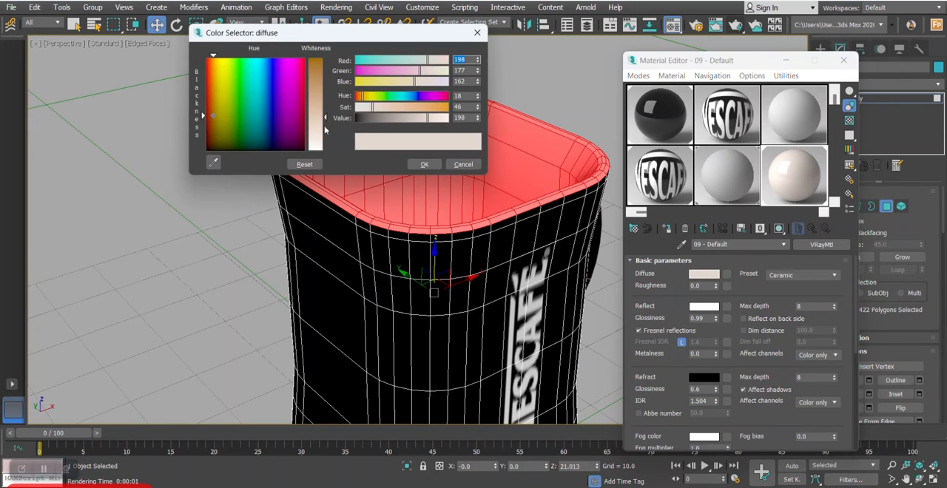
{"action": "left_click_drag", "start_coordinate": [325, 129], "coordinate": [326, 151]}
{"action": "left_click", "coordinate": [424, 165]}
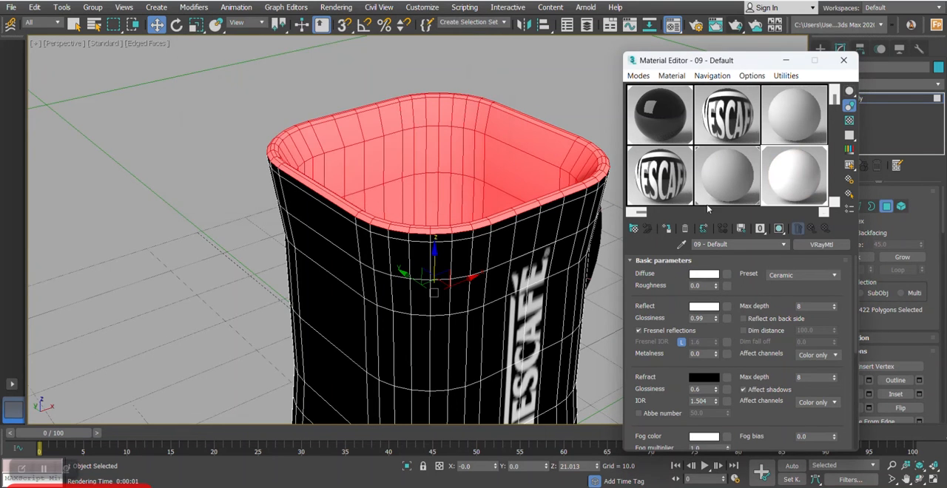
{"action": "left_click", "coordinate": [884, 207]}
{"action": "left_click", "coordinate": [843, 60]}
{"action": "scroll", "coordinate": [460, 233], "scroll_direction": "down", "scroll_amount": 3}
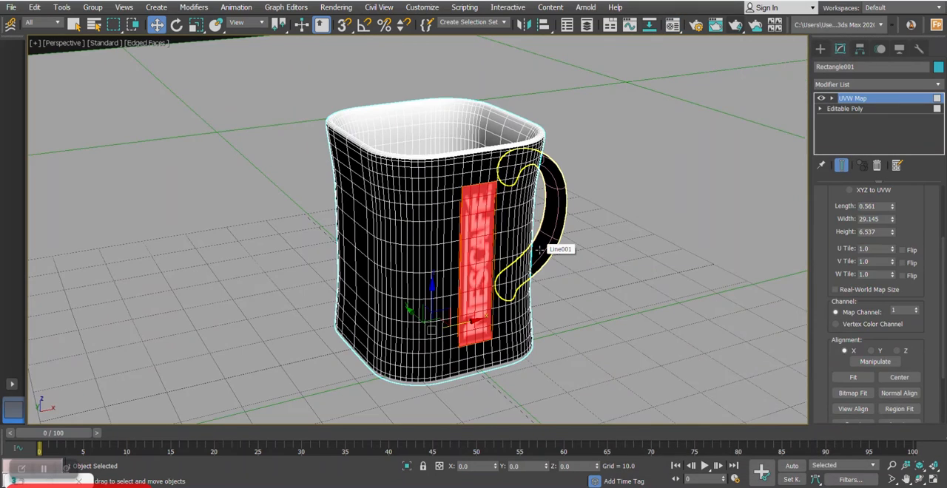
{"action": "middle_click_drag", "start_coordinate": [546, 208], "coordinate": [542, 220], "text": "alt"}
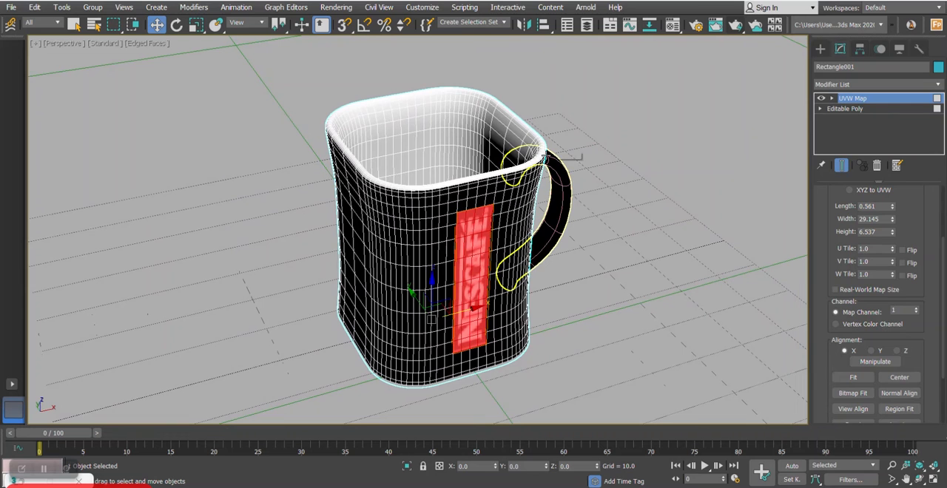
- Convert the mug with its UVW Map to an Editable Poly and turn off the edged-face display
{"action": "right_click", "coordinate": [542, 150]}
{"action": "mouse_move", "coordinate": [597, 285]}
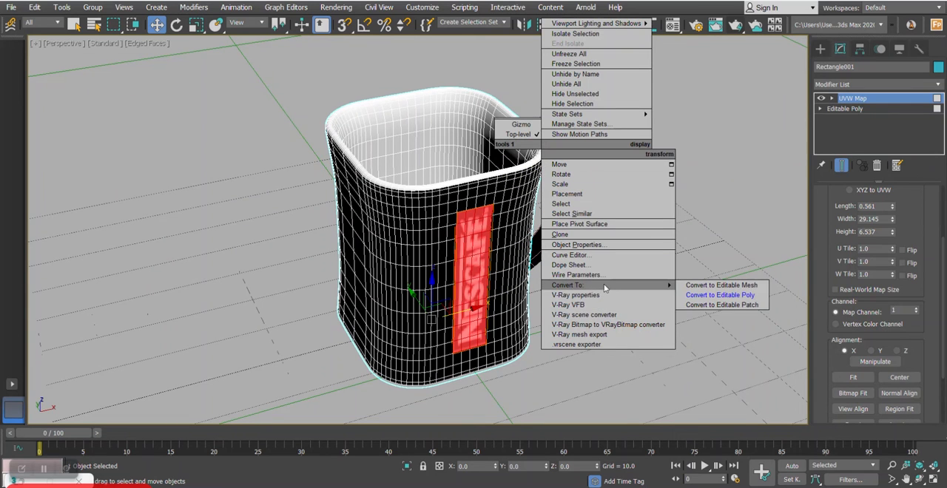
{"action": "left_click", "coordinate": [710, 296]}
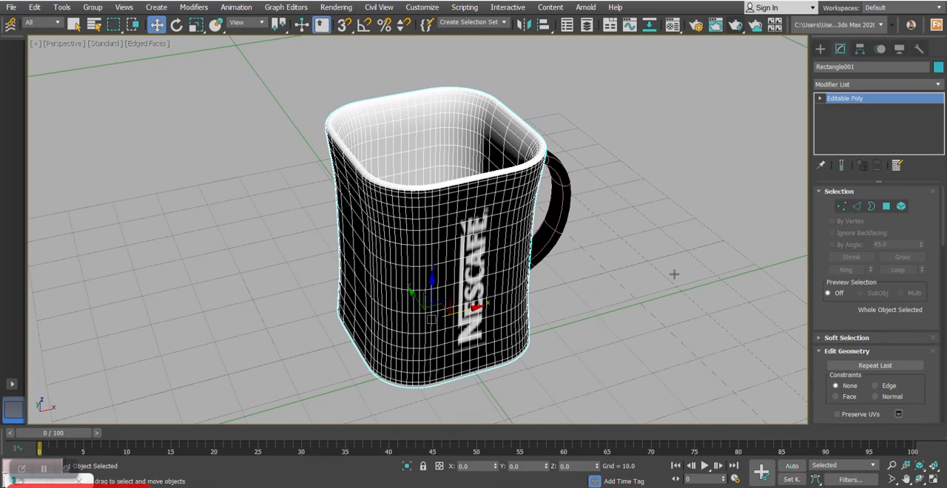
{"action": "key", "text": "F4"}
{"action": "scroll", "coordinate": [592, 256], "scroll_direction": "down", "scroll_amount": 8}
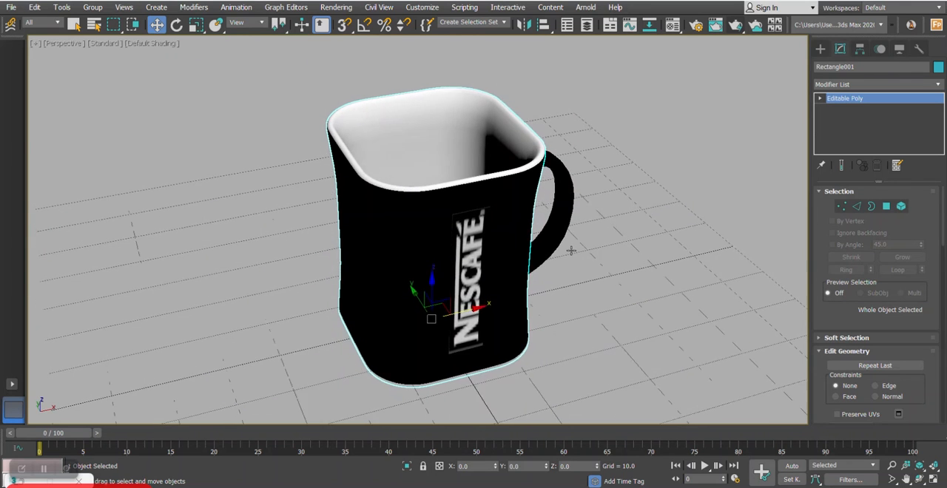
{"action": "scroll", "coordinate": [569, 250], "scroll_direction": "up", "scroll_amount": 4}
{"action": "middle_click_drag", "start_coordinate": [570, 250], "coordinate": [511, 259]}
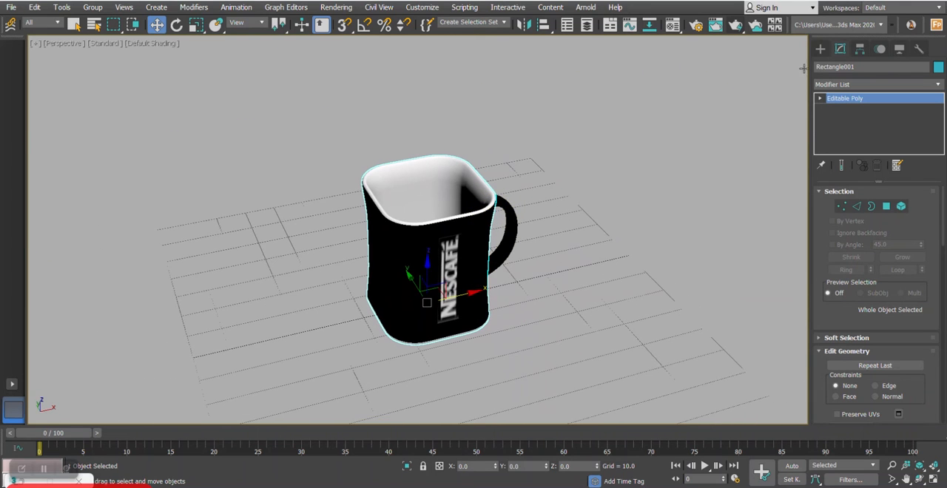
- Create a VRayLight of type Dome on the ground beside the mug
{"action": "left_click", "coordinate": [820, 51]}
{"action": "left_click", "coordinate": [848, 66]}
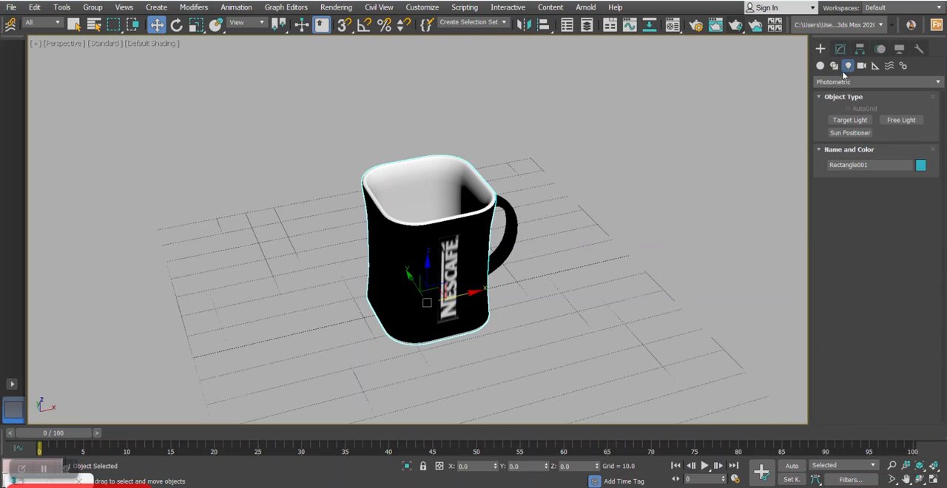
{"action": "left_click", "coordinate": [840, 82]}
{"action": "left_click", "coordinate": [836, 116]}
{"action": "left_click", "coordinate": [858, 122]}
{"action": "left_click", "coordinate": [893, 200]}
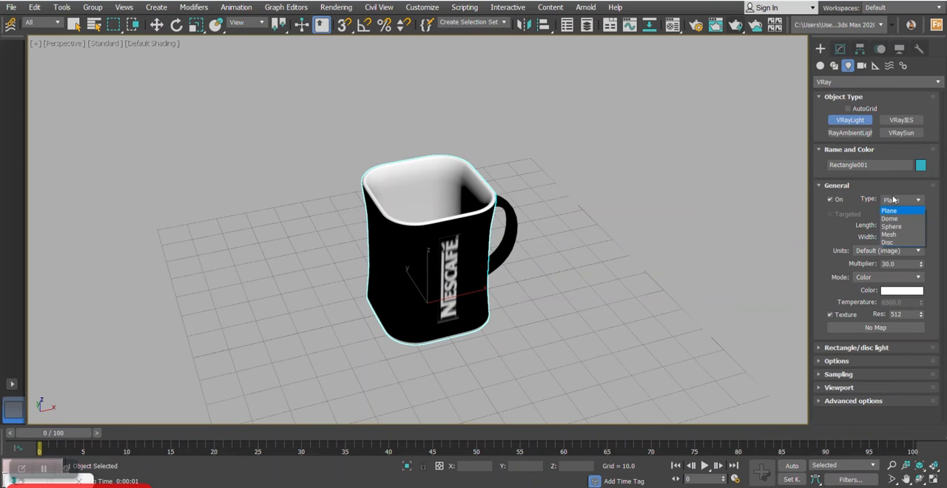
{"action": "left_click", "coordinate": [890, 219]}
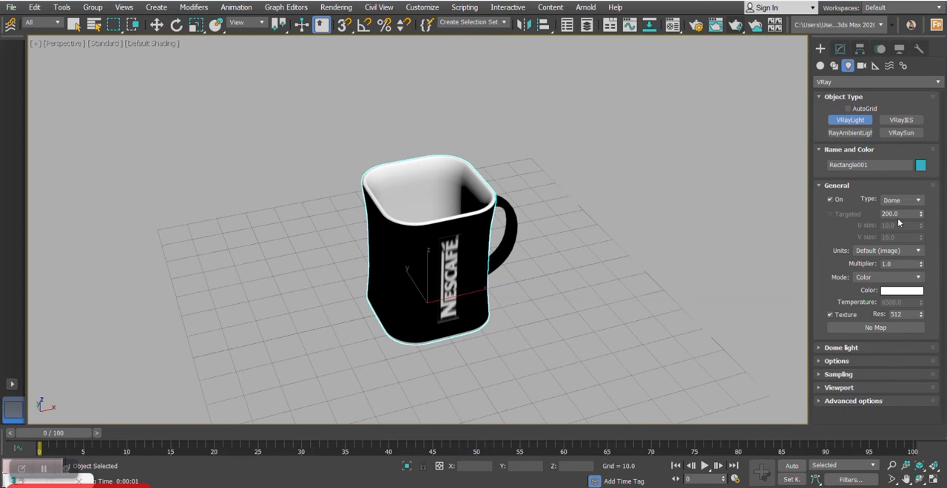
{"action": "left_click", "coordinate": [607, 322]}
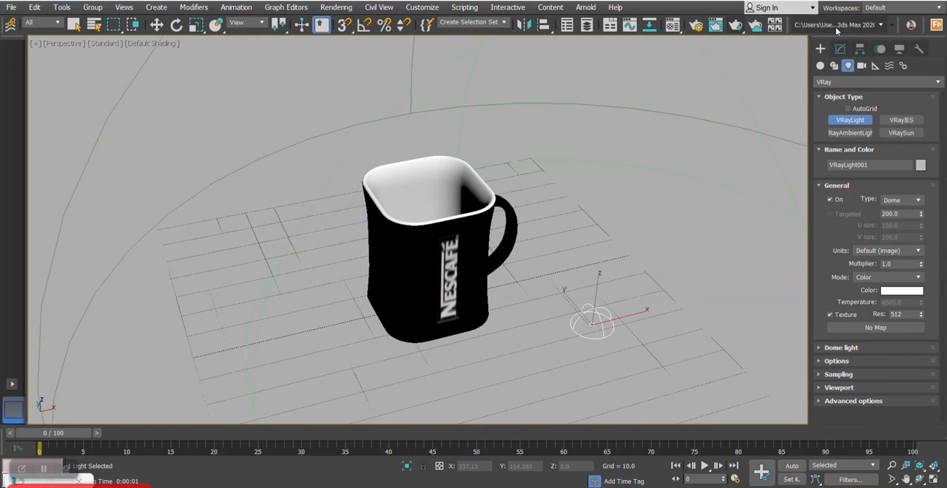
- Make the dome light invisible in its options
{"action": "left_click", "coordinate": [841, 49]}
{"action": "scroll", "coordinate": [841, 293], "scroll_direction": "down", "scroll_amount": 3}
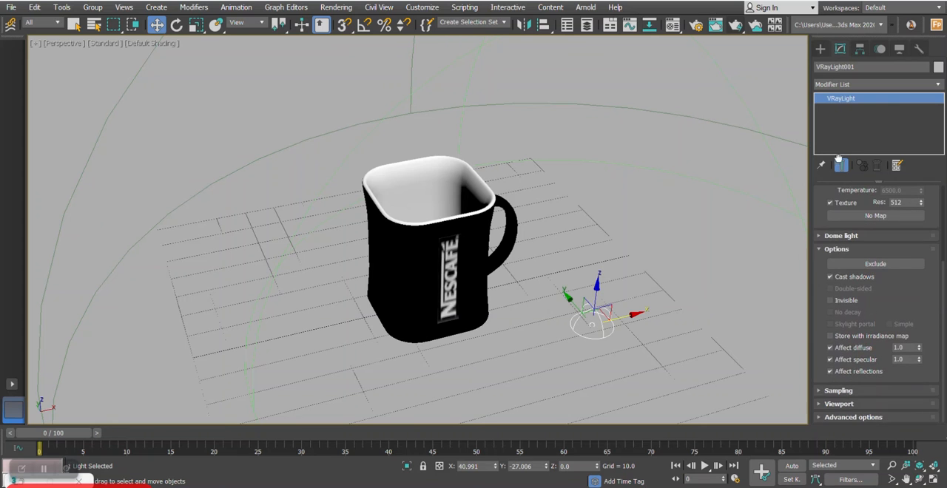
{"action": "mouse_move", "coordinate": [577, 248]}
{"action": "middle_mouse_down"}
{"action": "mouse_move", "coordinate": [541, 251]}
{"action": "mouse_move", "coordinate": [571, 247]}
{"action": "middle_mouse_up"}
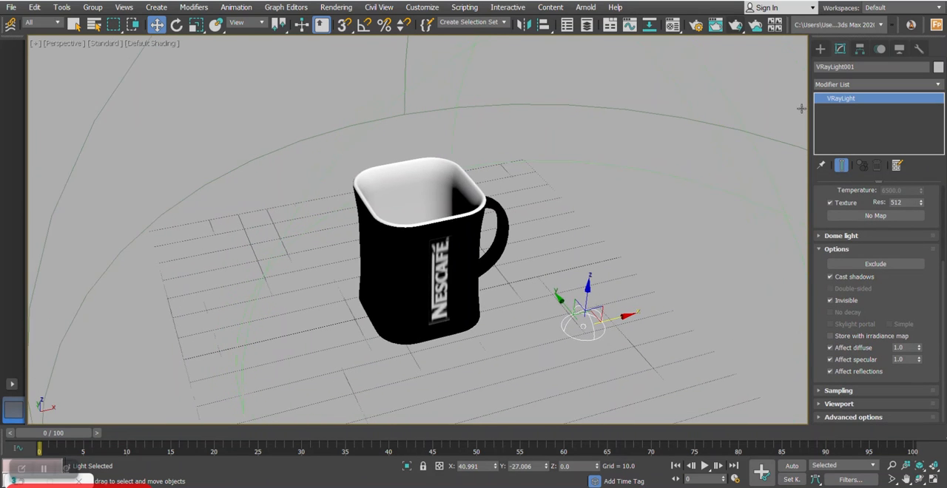
- Create a VRayPhysicalCamera aimed at the mug, match it to the current perspective view and open its parameters
{"action": "left_click", "coordinate": [820, 49]}
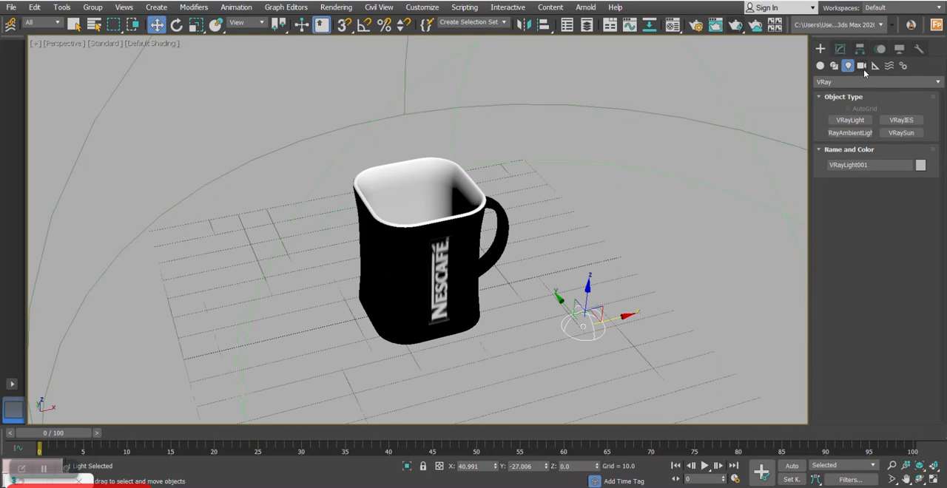
{"action": "left_click", "coordinate": [862, 66]}
{"action": "left_click", "coordinate": [854, 82]}
{"action": "left_click", "coordinate": [844, 116]}
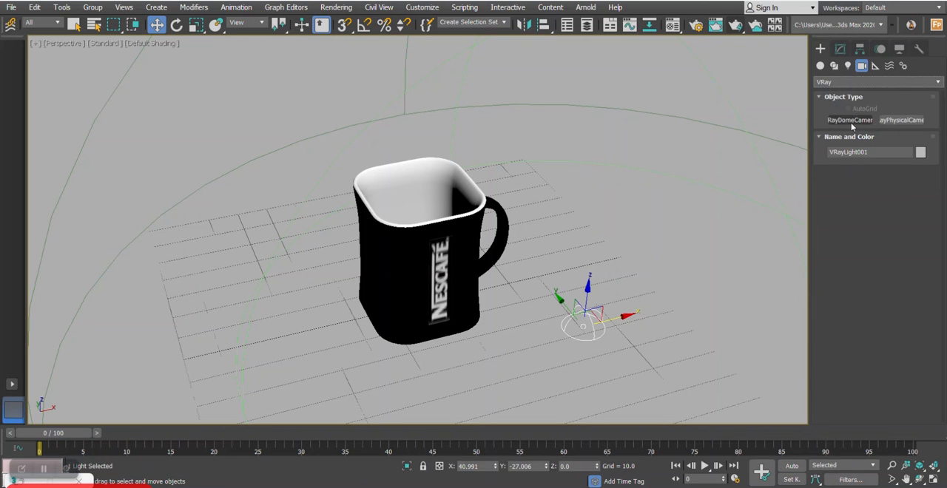
{"action": "left_click", "coordinate": [900, 120]}
{"action": "left_click", "coordinate": [365, 386]}
{"action": "left_click_drag", "start_coordinate": [365, 385], "coordinate": [501, 261]}
{"action": "right_click", "coordinate": [516, 228]}
{"action": "key", "text": "c"}
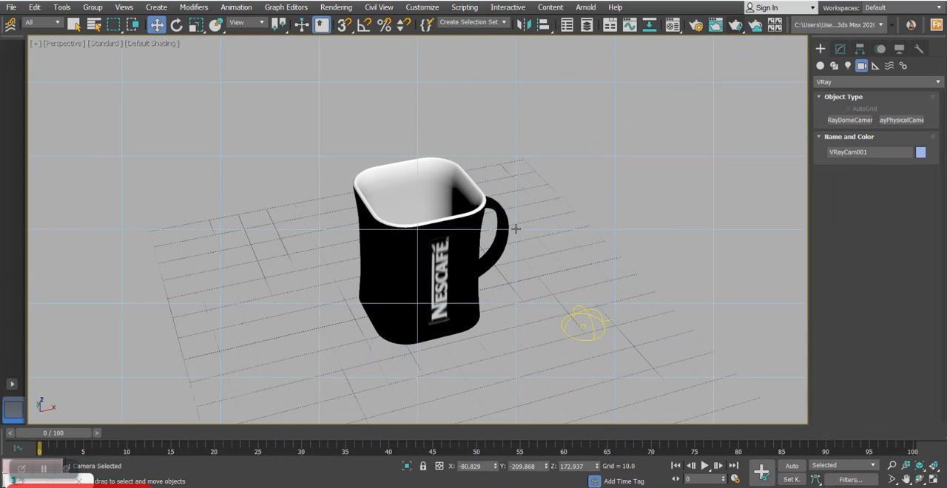
{"action": "left_click", "coordinate": [842, 49]}
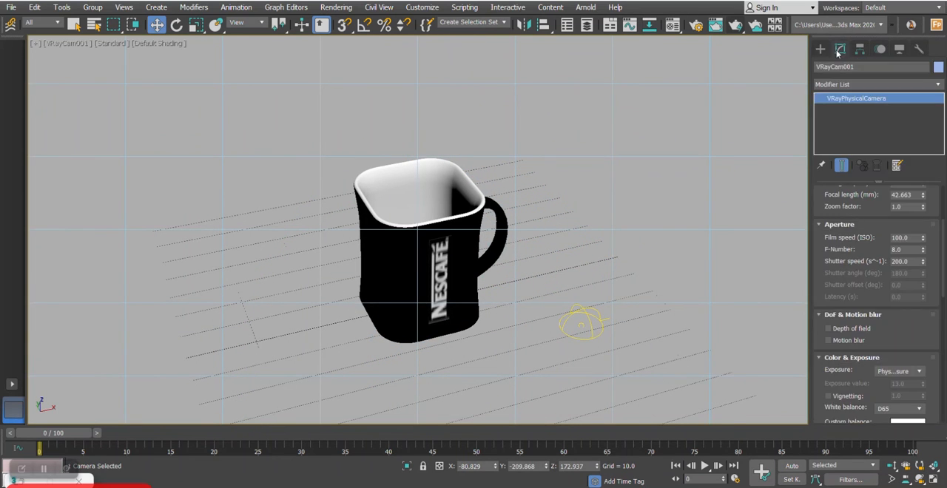
- Set the physical camera's film speed to ISO 300, shutter speed to 20 and white balance to Neutral
{"action": "left_click_drag", "start_coordinate": [844, 263], "coordinate": [879, 294]}
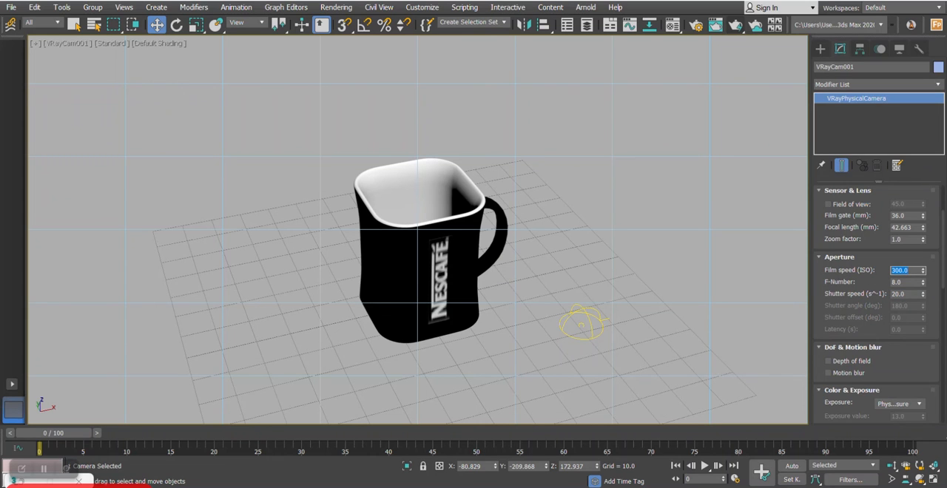
{"action": "scroll", "coordinate": [846, 311], "scroll_direction": "down", "scroll_amount": 5}
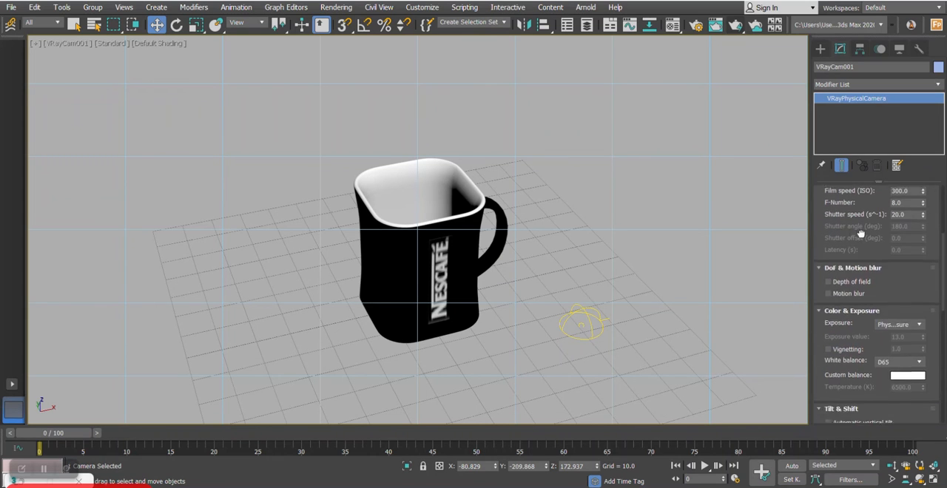
{"action": "left_click", "coordinate": [888, 305]}
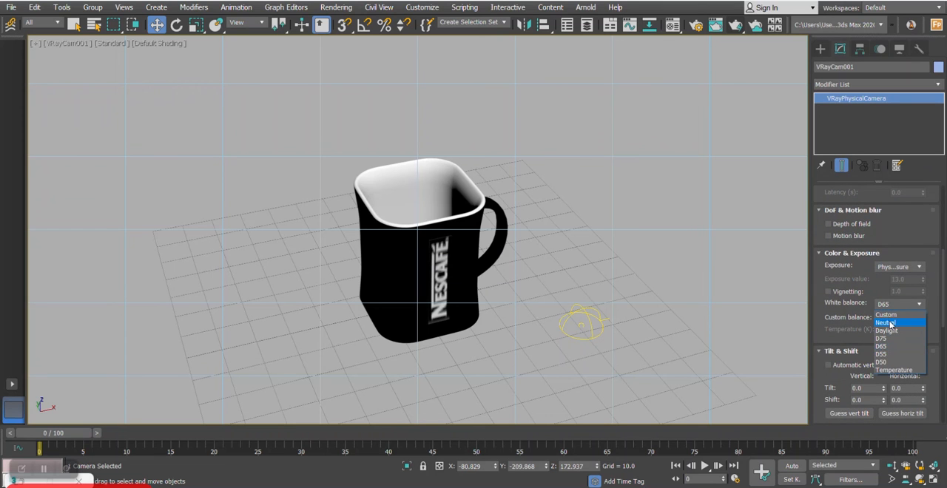
{"action": "left_click", "coordinate": [890, 323]}
- Set the render output size to 1080 by 1080 in the Render Setup and close it
{"action": "left_click", "coordinate": [336, 7]}
{"action": "left_click", "coordinate": [352, 69]}
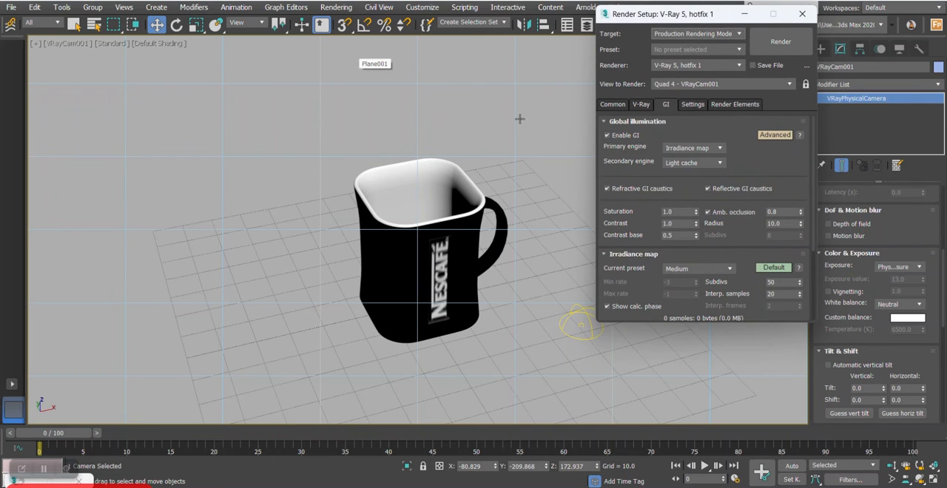
{"action": "left_click", "coordinate": [612, 105]}
{"action": "left_click_drag", "start_coordinate": [622, 189], "coordinate": [621, 126]}
{"action": "left_click", "coordinate": [647, 191]}
{"action": "left_click", "coordinate": [647, 191]}
{"action": "left_click_drag", "start_coordinate": [668, 208], "coordinate": [608, 205]}
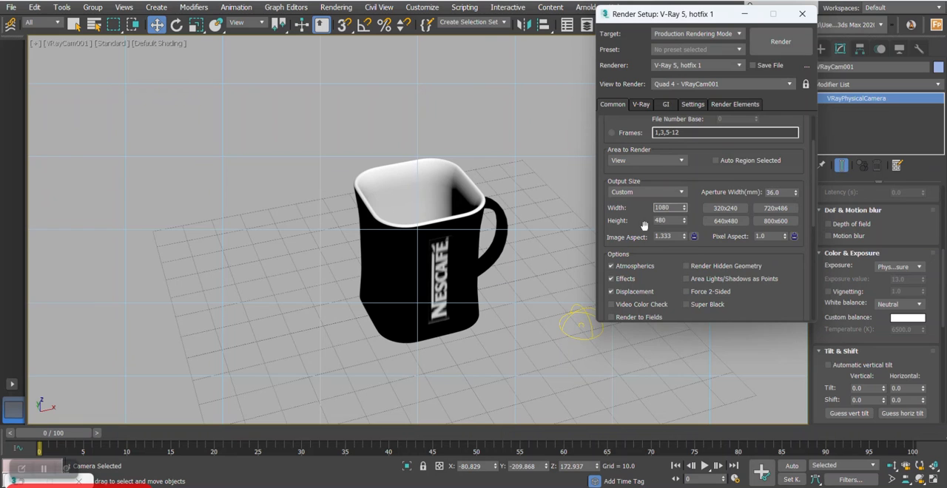
{"action": "key", "text": "Tab"}
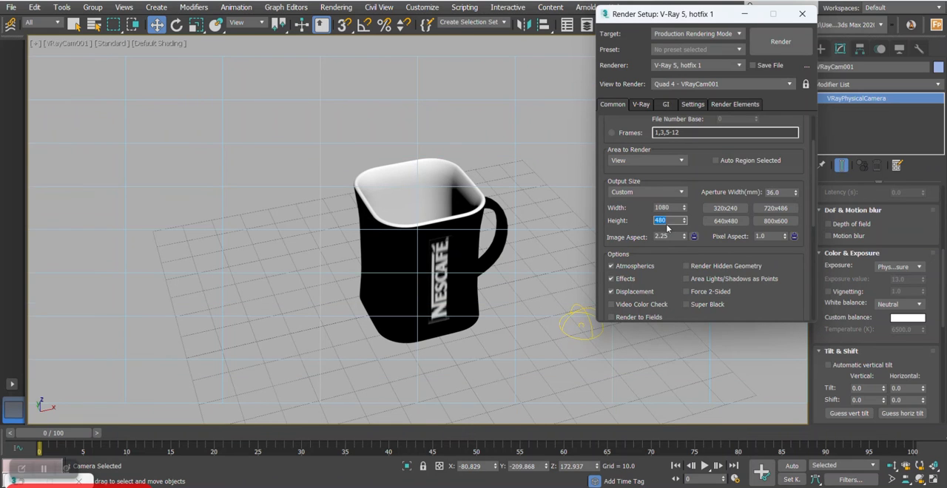
{"action": "key", "text": "Return"}
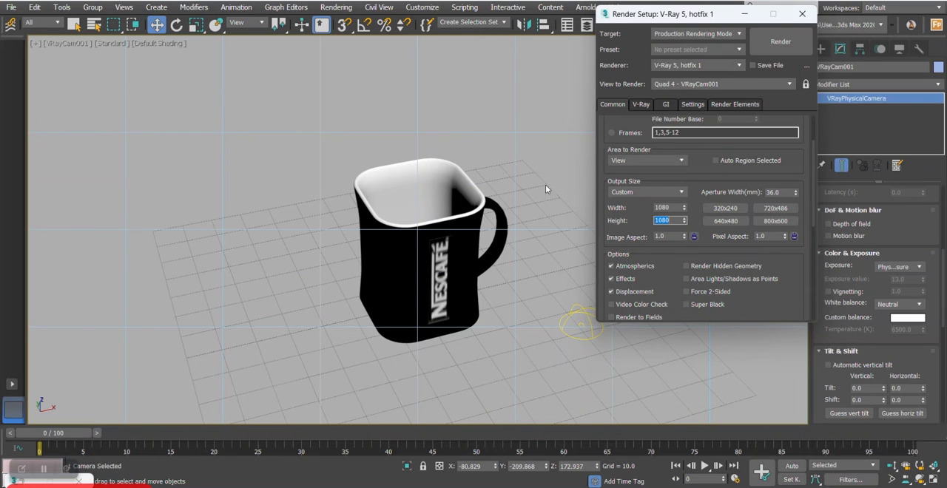
{"action": "key", "text": "Escape"}
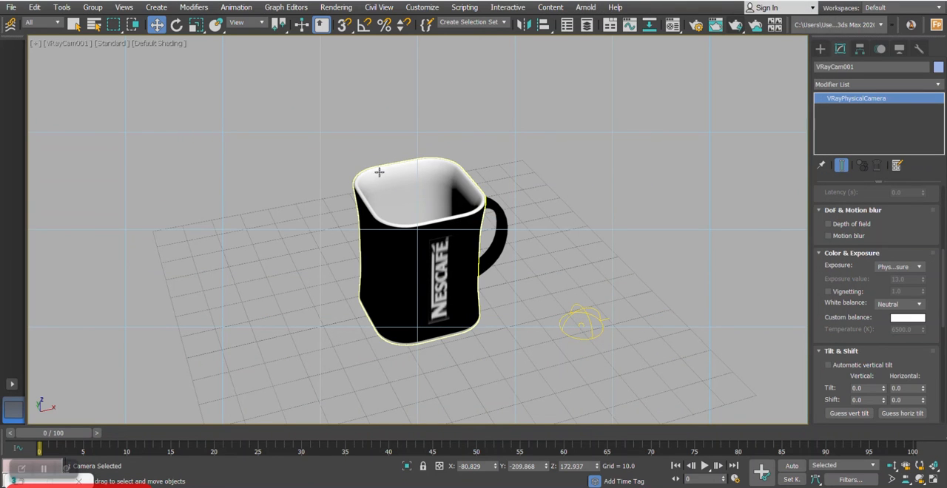
- Show safe frames in the VRayCam001 camera view
{"action": "left_click", "coordinate": [139, 44]}
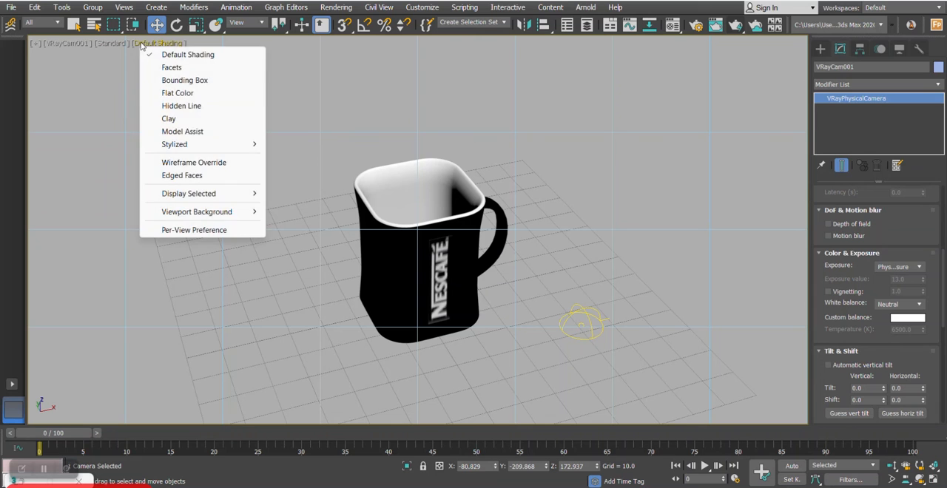
{"action": "left_click", "coordinate": [71, 43]}
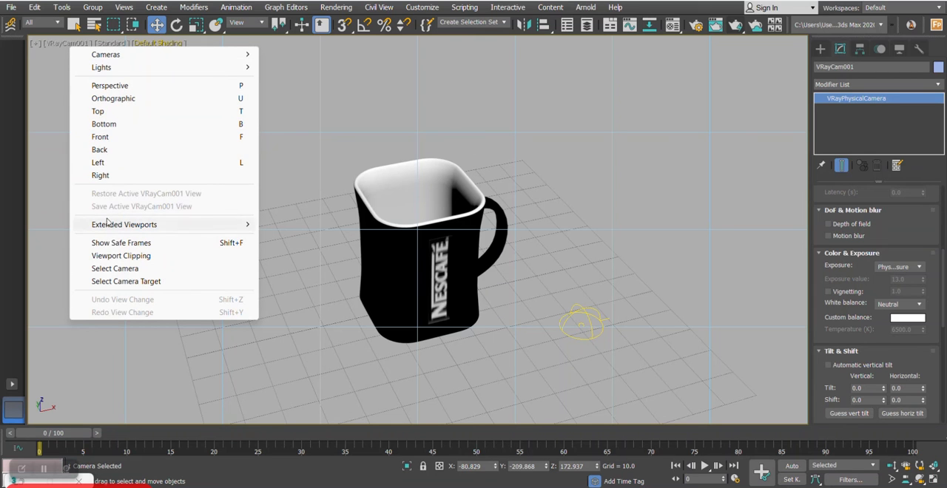
{"action": "left_click", "coordinate": [118, 245]}
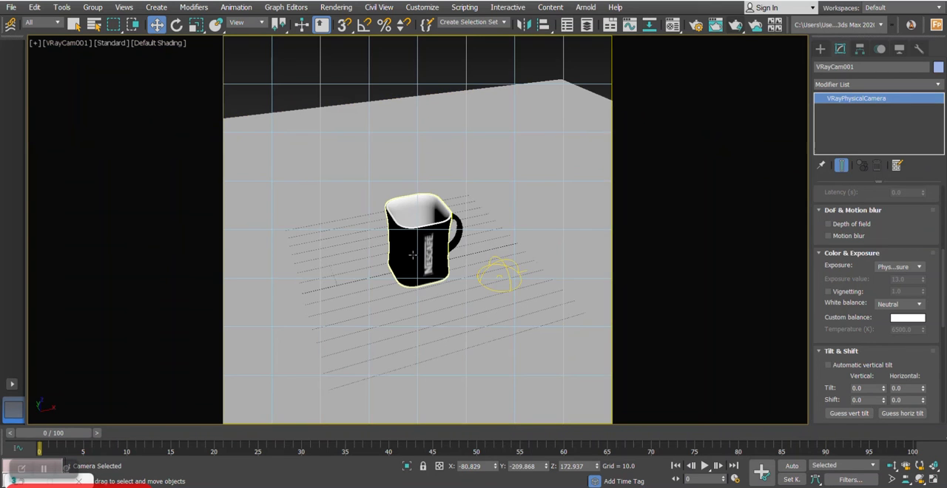
- Dolly the camera closer and adjust its angle until the mug fills most of the square safe frame
{"action": "left_click", "coordinate": [893, 467]}
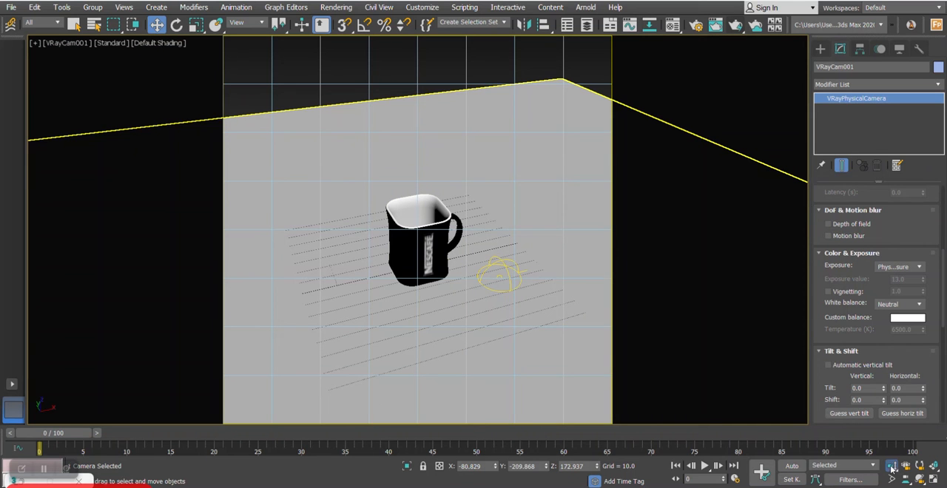
{"action": "left_click_drag", "start_coordinate": [428, 258], "coordinate": [412, 228]}
{"action": "key", "text": "w"}
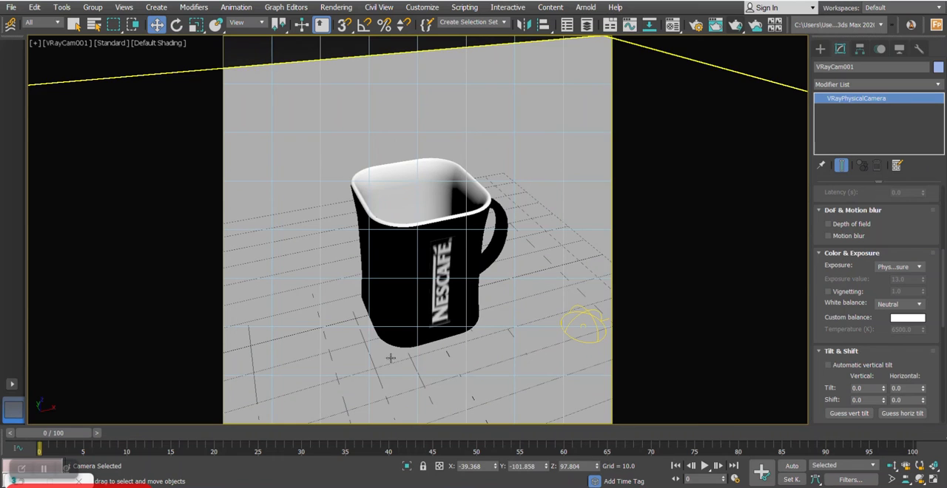
{"action": "left_click", "coordinate": [392, 359]}
{"action": "key", "text": "r"}
{"action": "left_click_drag", "start_coordinate": [426, 330], "coordinate": [439, 293]}
{"action": "left_click", "coordinate": [892, 467]}
{"action": "key", "text": "w"}
- Group the mug body and its handle into a single group
{"action": "left_click", "coordinate": [462, 253]}
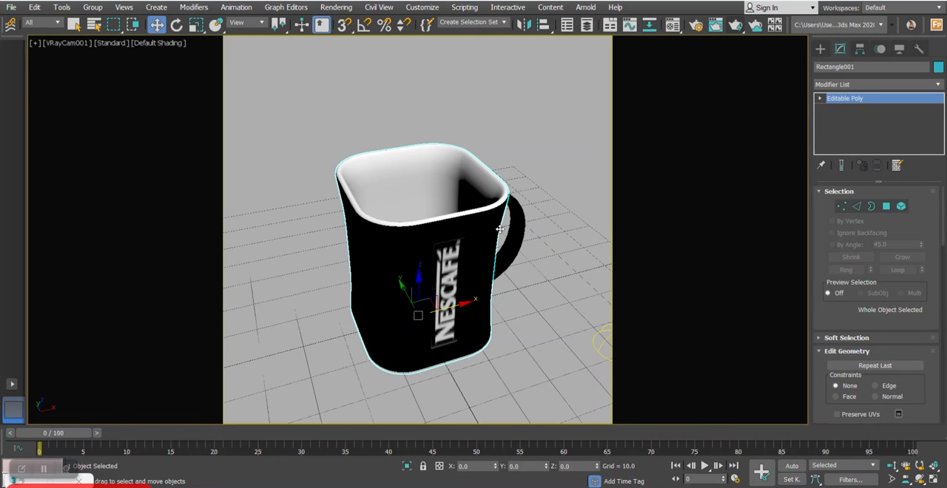
{"action": "left_click", "coordinate": [512, 210], "text": "ctrl"}
{"action": "left_click", "coordinate": [93, 6]}
{"action": "left_click", "coordinate": [104, 28]}
{"action": "left_click", "coordinate": [482, 264]}
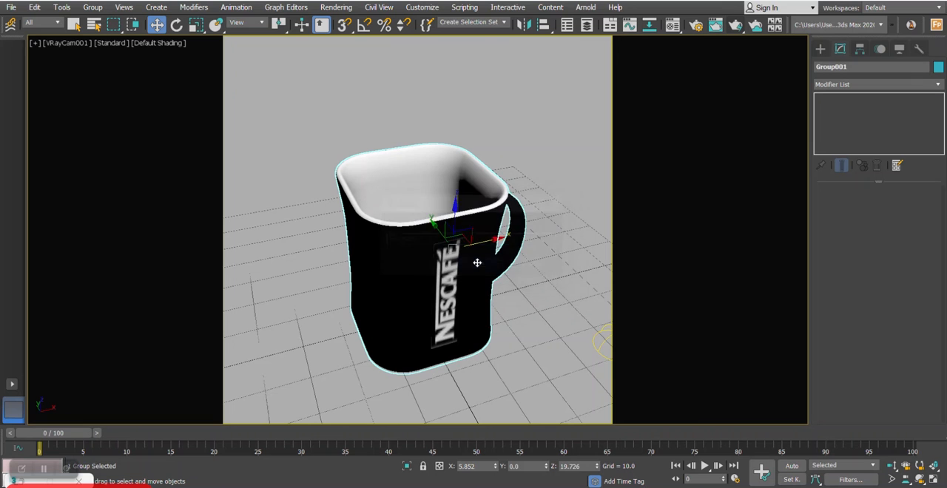
- Rotate the mug group by about -52° around Z and move the camera closer to reframe it
{"action": "key", "text": "e"}
{"action": "left_click_drag", "start_coordinate": [454, 277], "coordinate": [404, 266]}
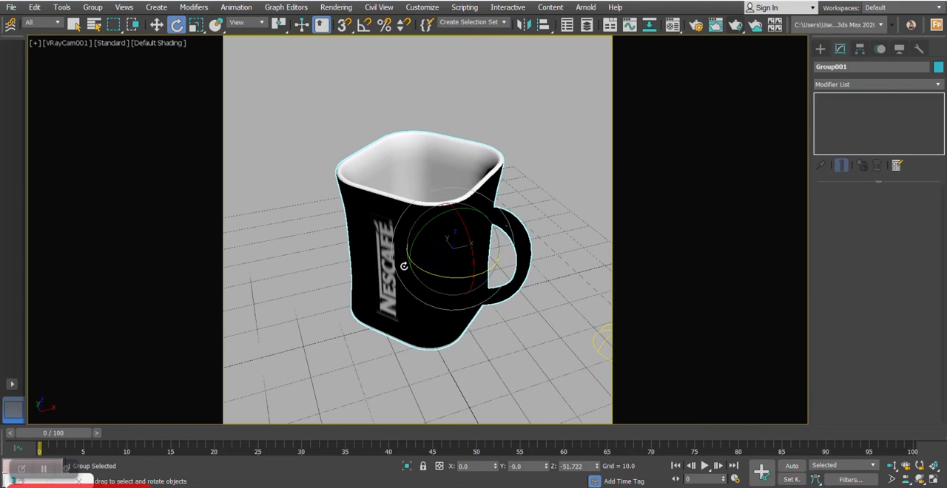
{"action": "key", "text": "Up"}
{"action": "left_click_drag", "start_coordinate": [441, 199], "coordinate": [434, 208]}
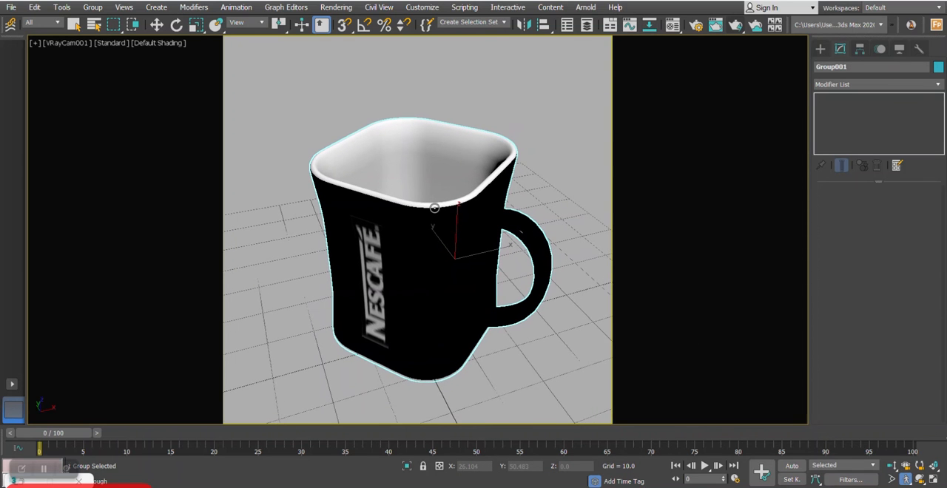
- Make a test render of the camera view, inspect the mug enlarged and close the frame buffer
{"action": "key", "text": "shift+q"}
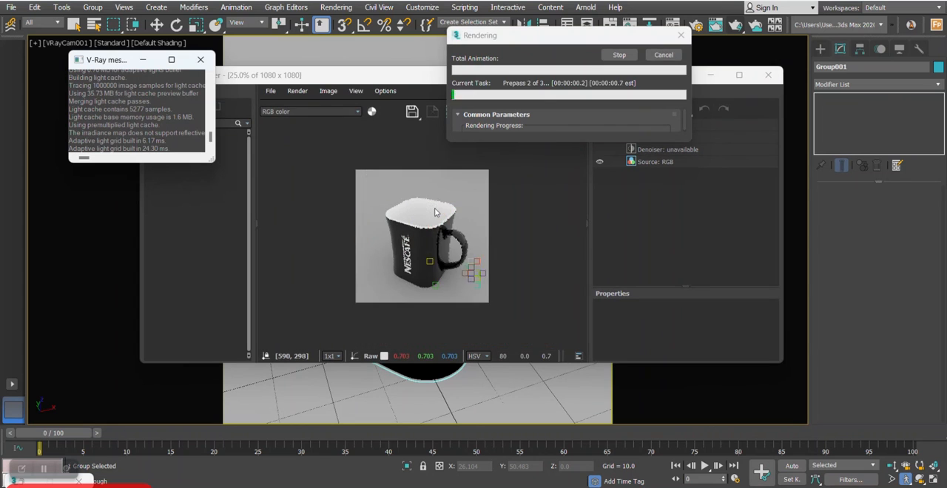
{"action": "scroll", "coordinate": [435, 212], "scroll_direction": "up", "scroll_amount": 1}
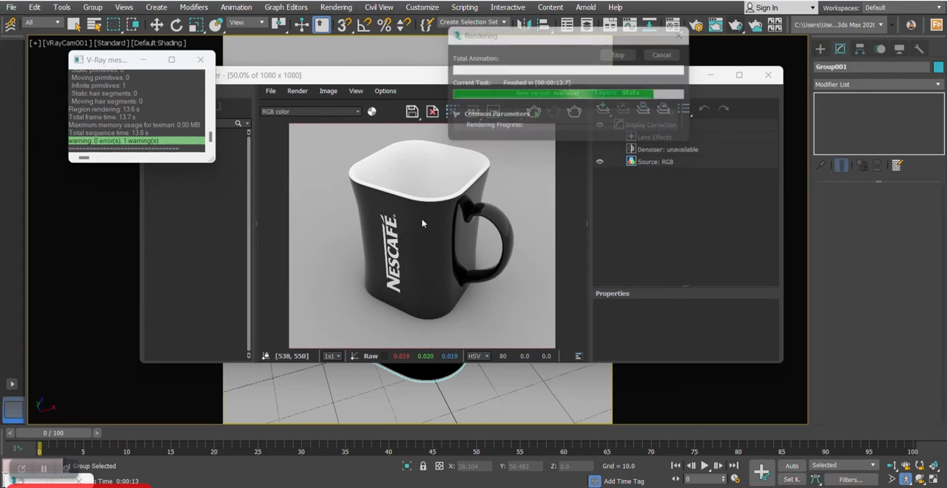
{"action": "left_click", "coordinate": [767, 75]}
- Darken the diffuse colour of the white ceramic material 09 - Default to a neutral grey of RGB 198
{"action": "key", "text": "m"}
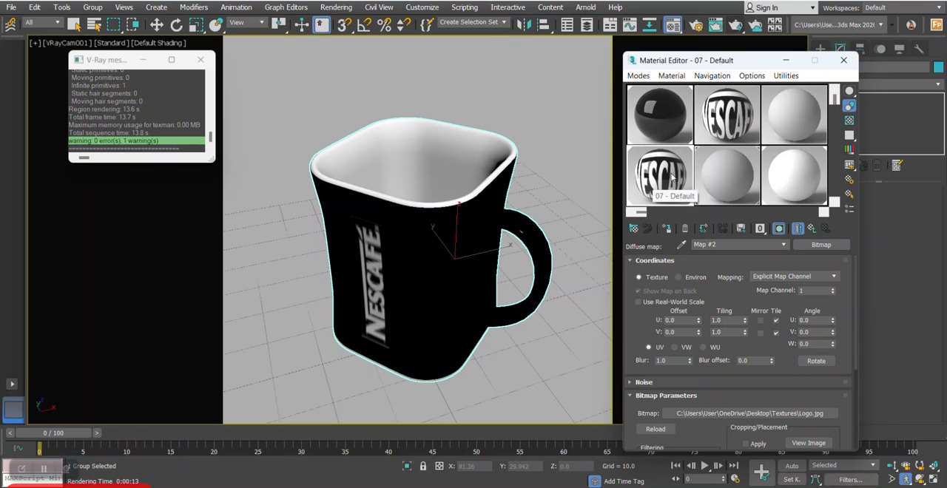
{"action": "left_click", "coordinate": [783, 182]}
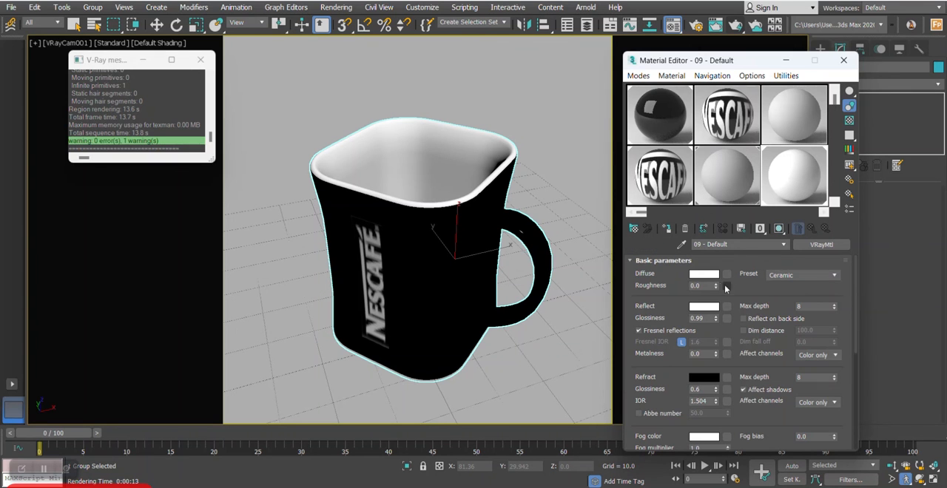
{"action": "left_click", "coordinate": [709, 276]}
{"action": "left_click", "coordinate": [328, 135]}
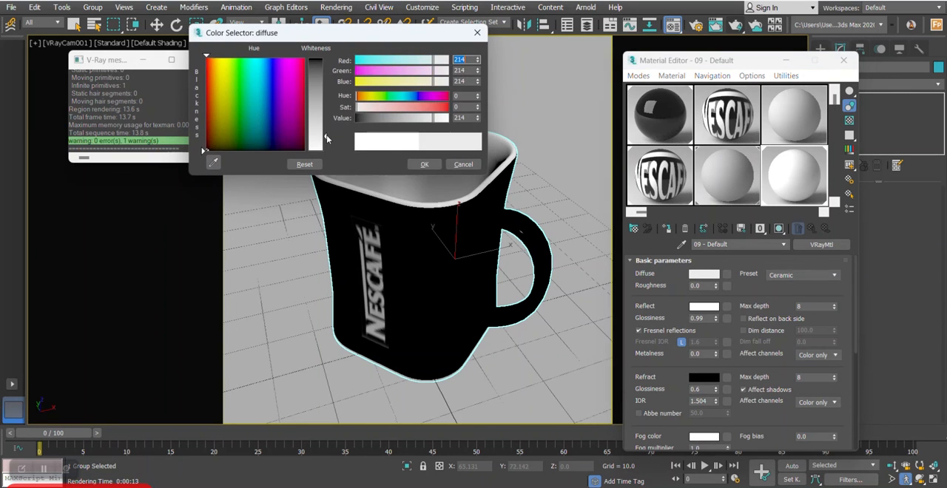
{"action": "left_click", "coordinate": [423, 163]}
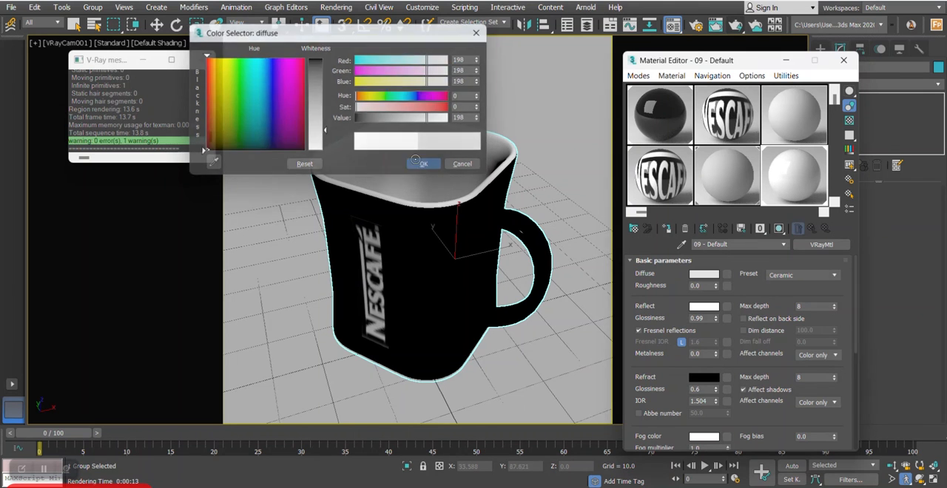
- Turn the camera slightly to reframe the mug, render the view again and enlarge the frame buffer window
{"action": "middle_click_drag", "start_coordinate": [458, 170], "coordinate": [500, 170]}
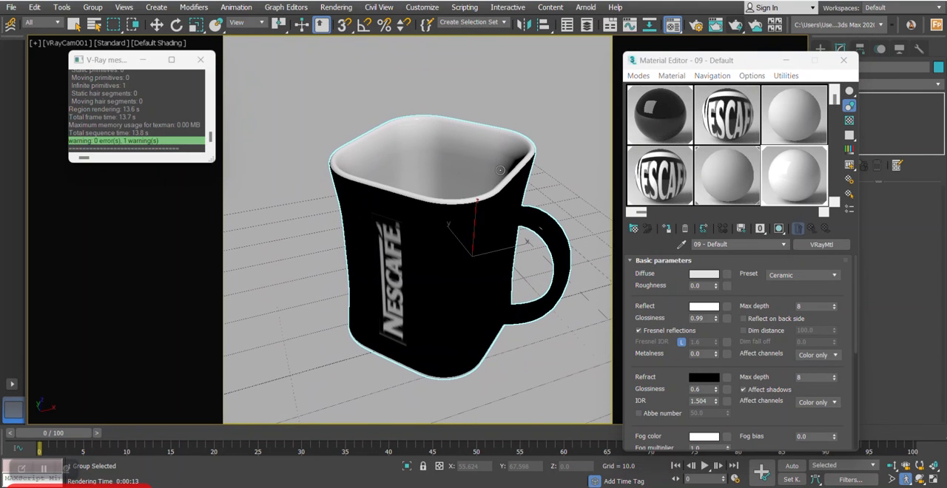
{"action": "key", "text": "shift+q"}
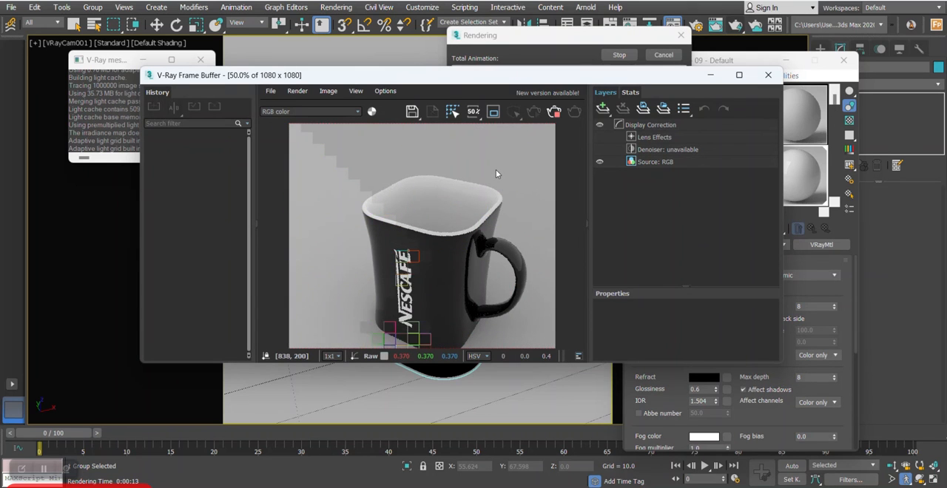
{"action": "left_click_drag", "start_coordinate": [138, 68], "coordinate": [60, 1]}
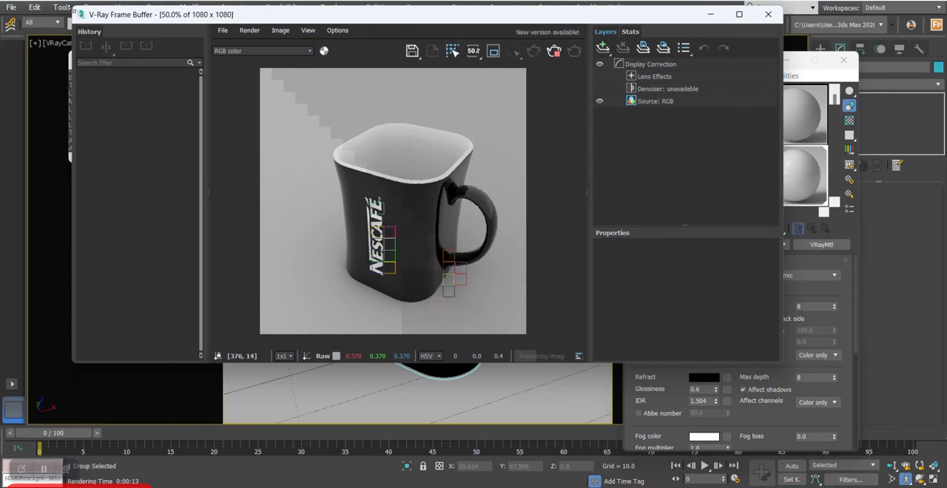
{"action": "left_click_drag", "start_coordinate": [783, 363], "coordinate": [839, 407]}
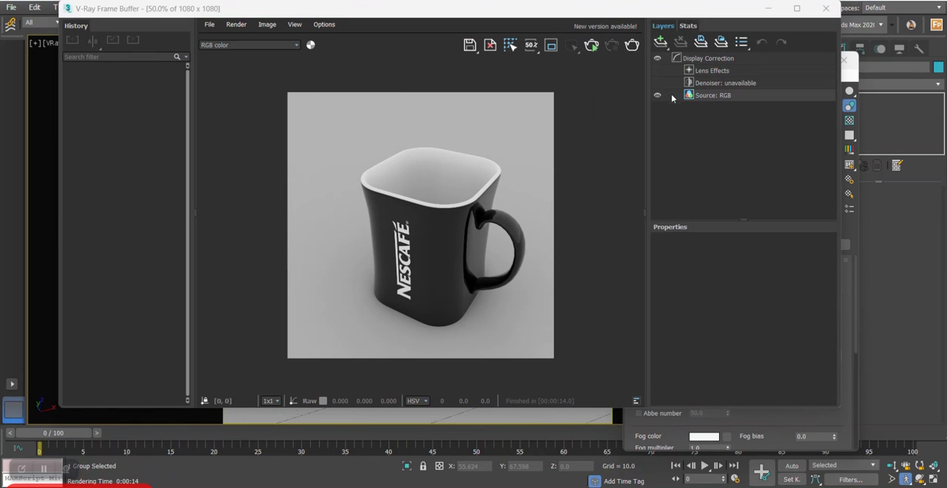
- Add a Curves correction to the render and steepen the master curve around a point at about (0.635, 0.637)
{"action": "left_click", "coordinate": [660, 45]}
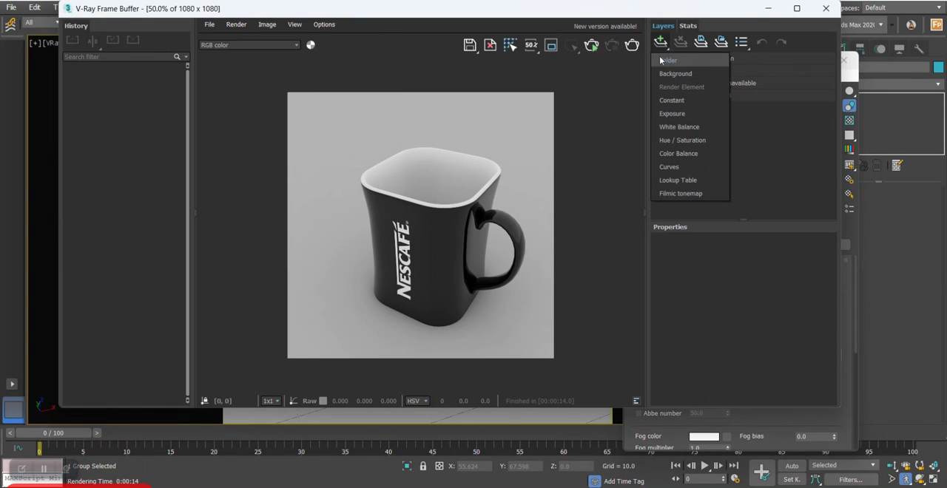
{"action": "left_click", "coordinate": [680, 166]}
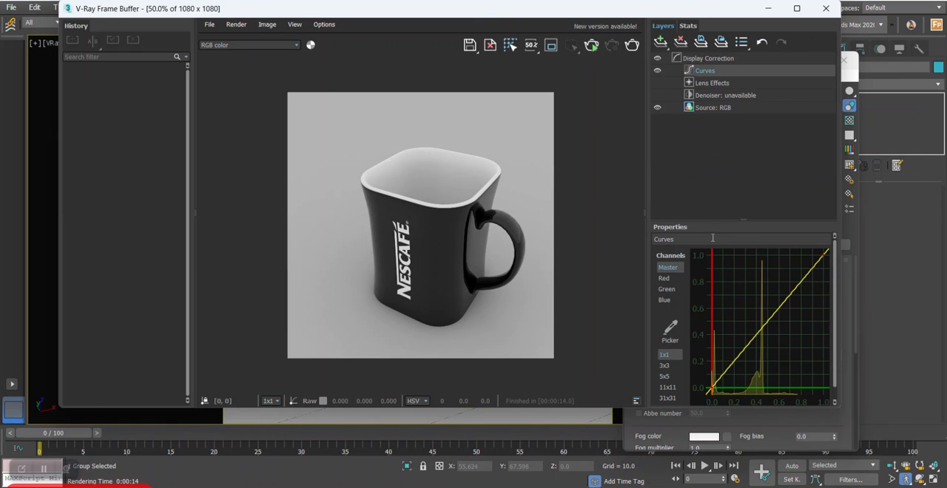
{"action": "left_click", "coordinate": [784, 305]}
{"action": "left_click_drag", "start_coordinate": [795, 281], "coordinate": [794, 275]}
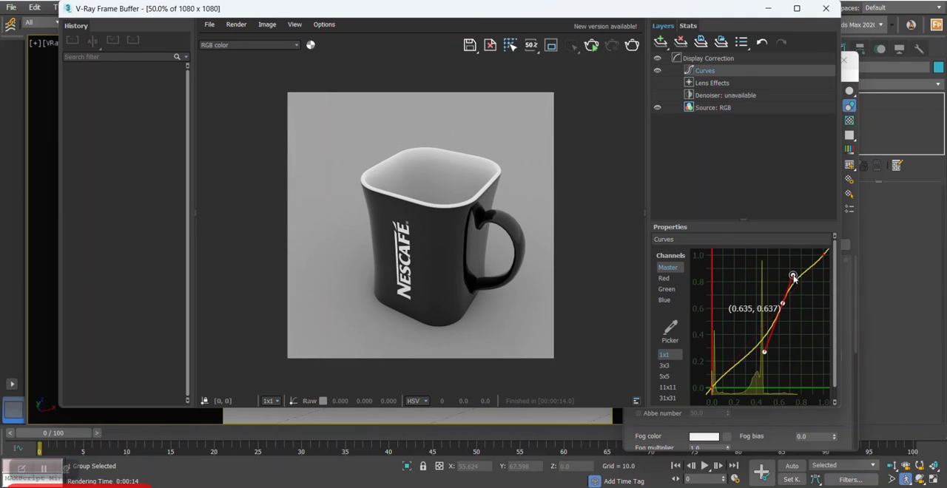
- Compare the render with and without the Curves correction by toggling its visibility, leaving it enabled
{"action": "left_click", "coordinate": [658, 71]}
{"action": "left_click", "coordinate": [658, 71]}
{"action": "left_click", "coordinate": [658, 71]}
{"action": "left_click", "coordinate": [658, 71]}
{"action": "left_click", "coordinate": [658, 71]}
{"action": "left_click", "coordinate": [658, 71]}
{"action": "left_click", "coordinate": [658, 71]}
{"action": "left_click", "coordinate": [659, 72]}
{"action": "left_click", "coordinate": [659, 72]}
{"action": "left_click", "coordinate": [659, 73]}
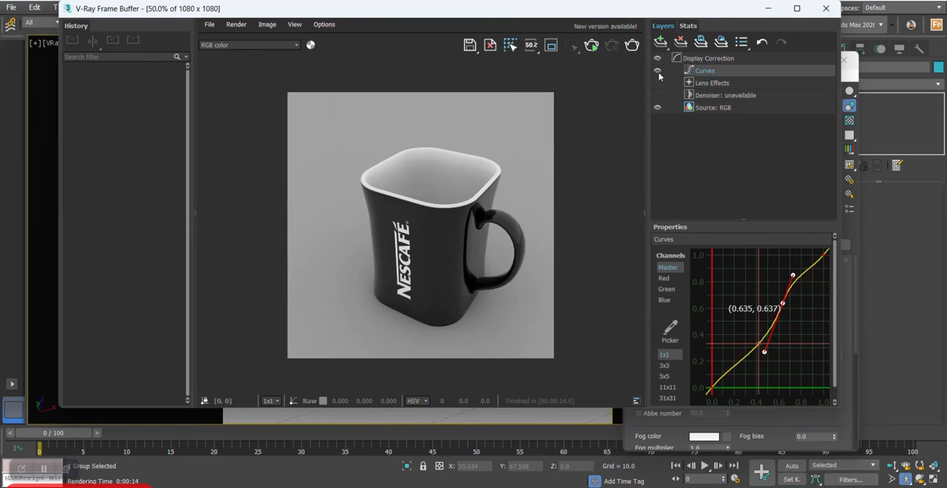